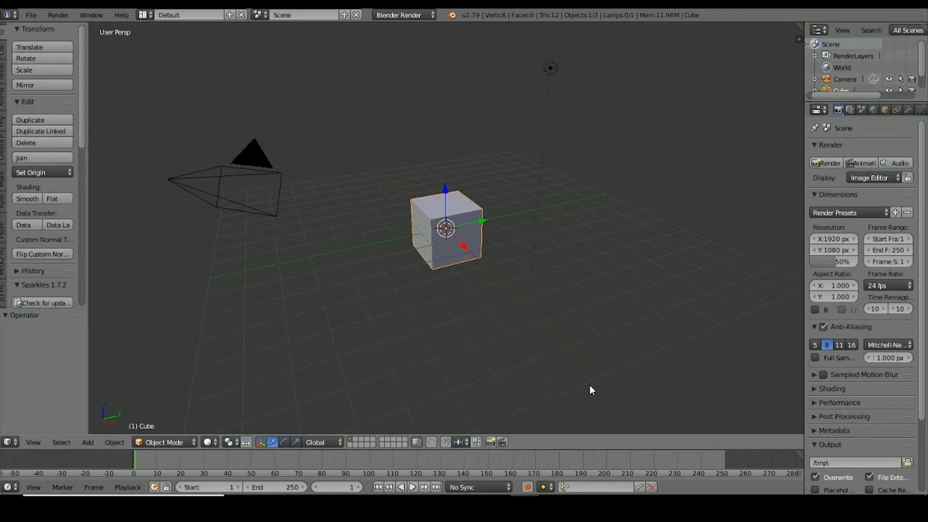
# Set the render engine to Cycles Render and delete the default cube.
pyautogui.click(430, 14)
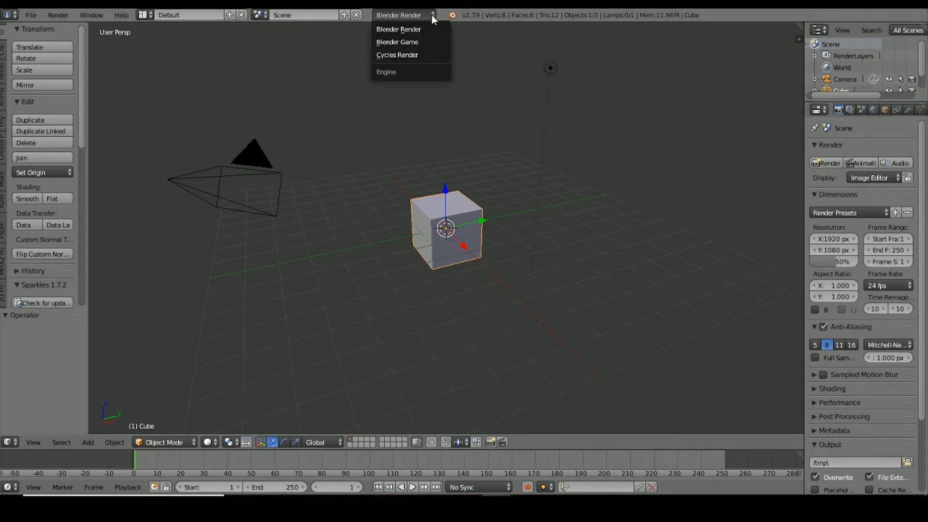
pyautogui.click(418, 53)
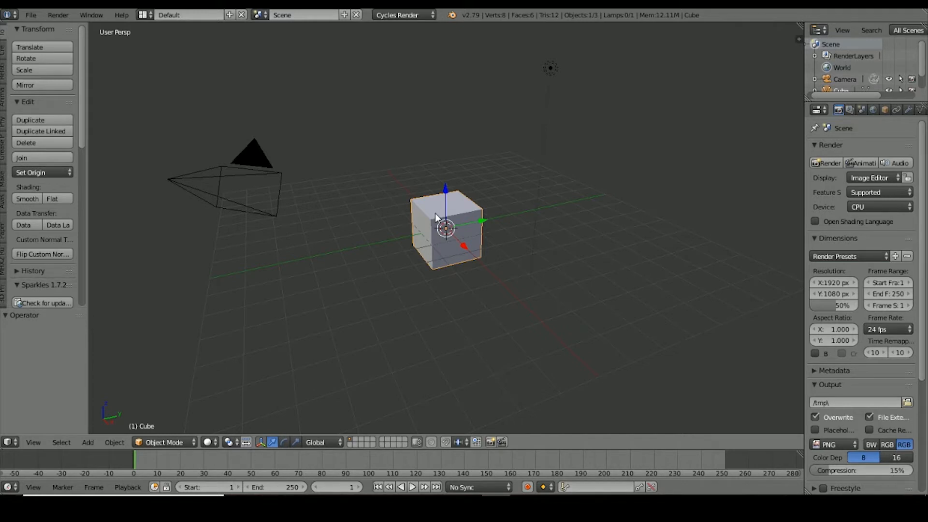
pyautogui.press('x')
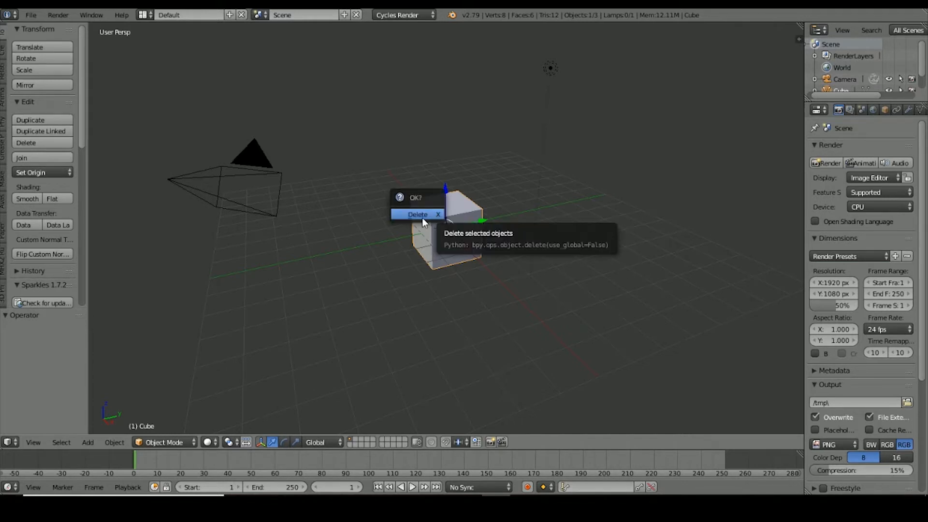
pyautogui.click(422, 216)
# Add a basic Avastar avatar to the scene.
pyautogui.click(88, 443)
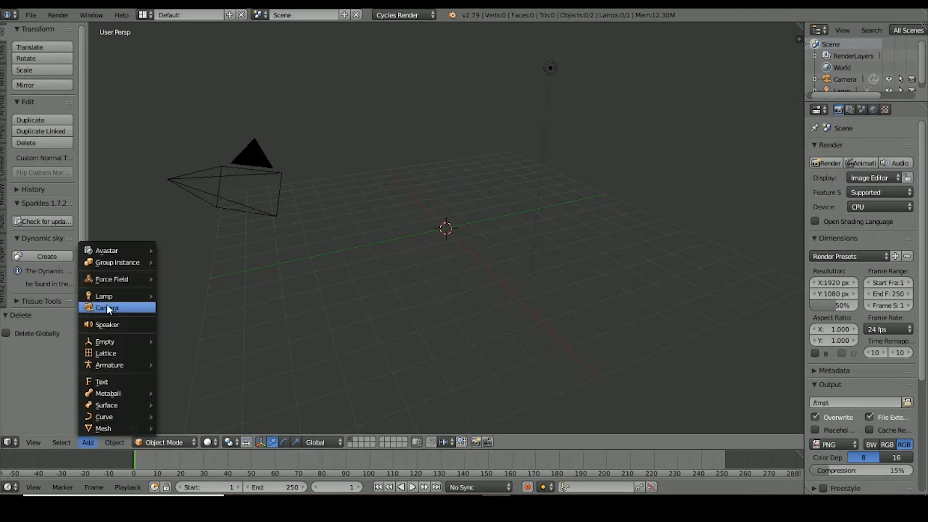
pyautogui.moveTo(105, 249)
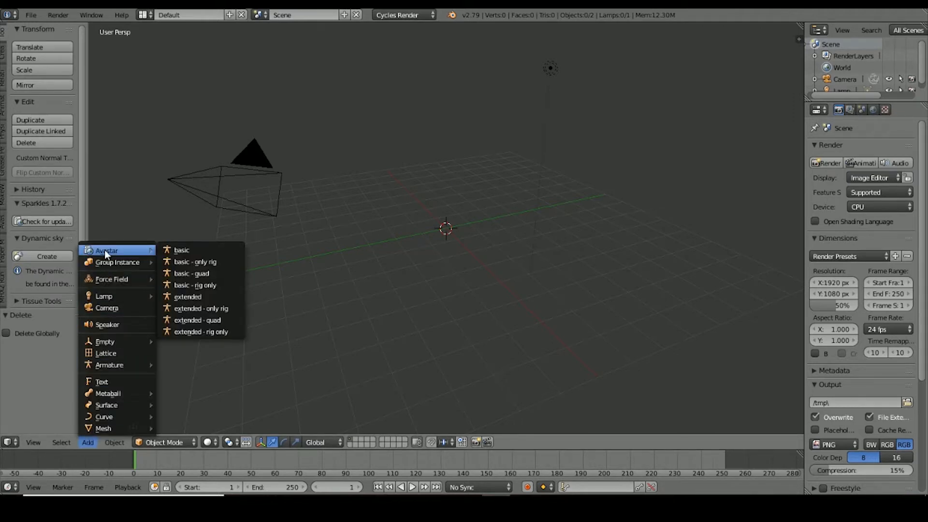
pyautogui.click(181, 250)
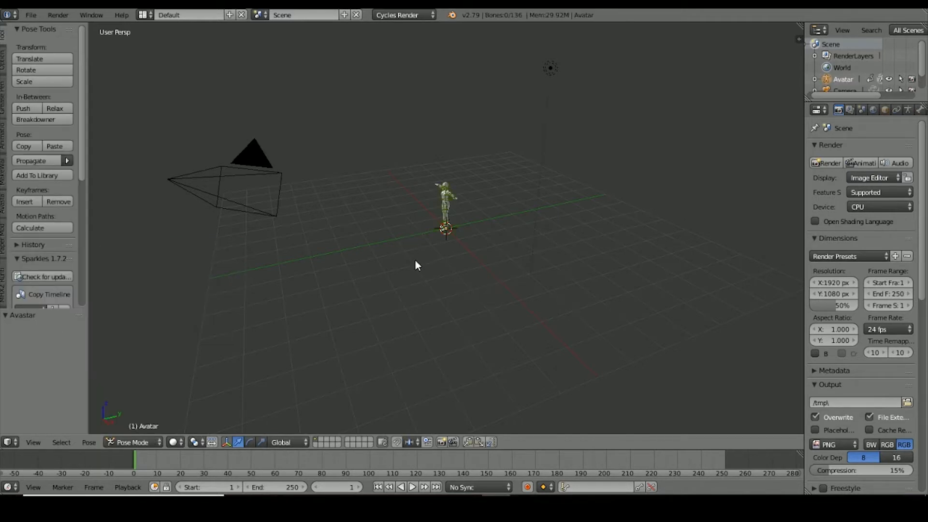
# Widen the Outliner and Properties editors, make the Outliner taller, and hide the Avatar armature.
pyautogui.moveTo(415, 259); pyautogui.dragTo(500, 256, button='middle')
pyautogui.scroll(6, 480, 227)
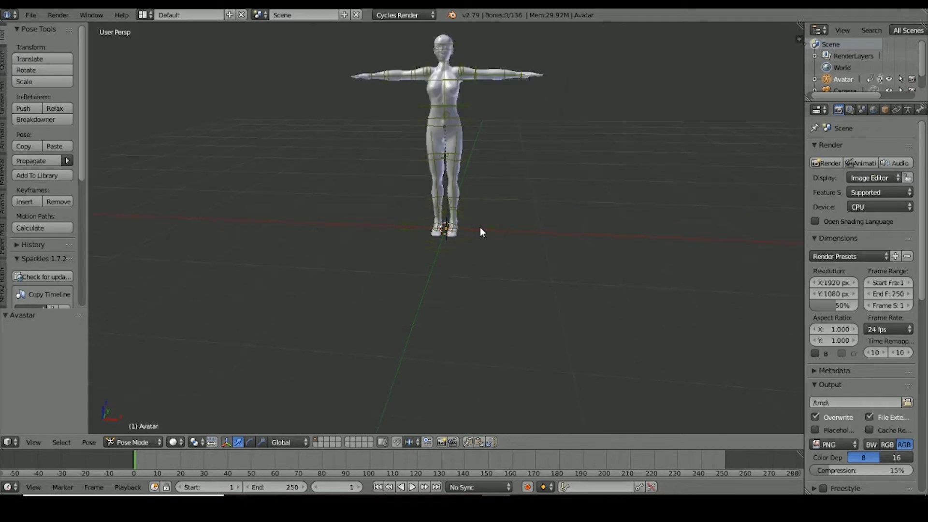
pyautogui.scroll(2, 480, 227)
pyautogui.scroll(-2, 480, 227)
pyautogui.keyDown('shift'); pyautogui.moveTo(512, 178); pyautogui.dragTo(528, 247, button='middle'); pyautogui.keyUp('shift')
pyautogui.scroll(3, 493, 254)
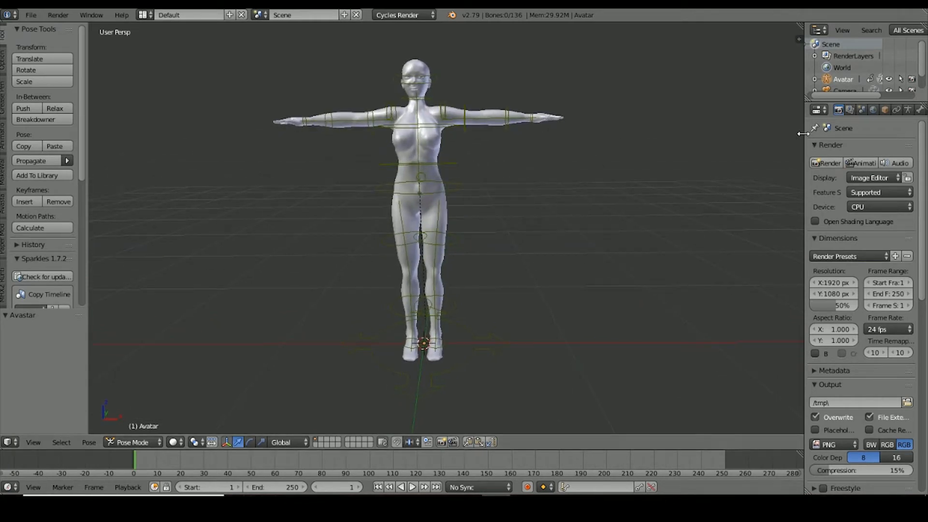
pyautogui.moveTo(804, 129); pyautogui.dragTo(768, 150)
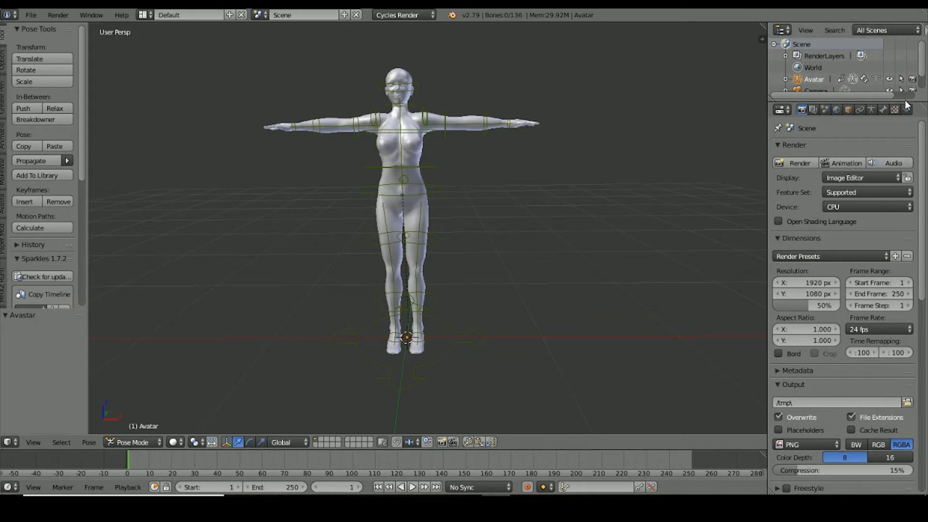
pyautogui.moveTo(917, 101); pyautogui.dragTo(917, 189)
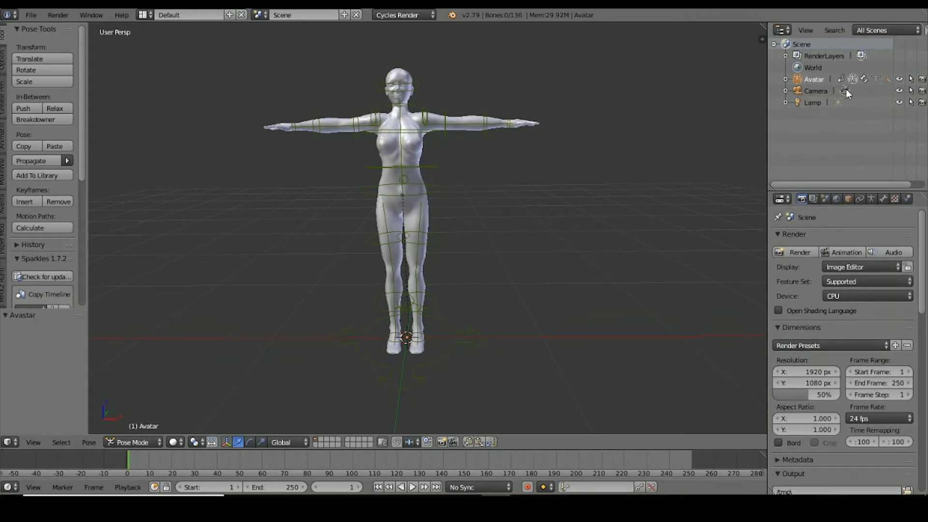
pyautogui.click(899, 78)
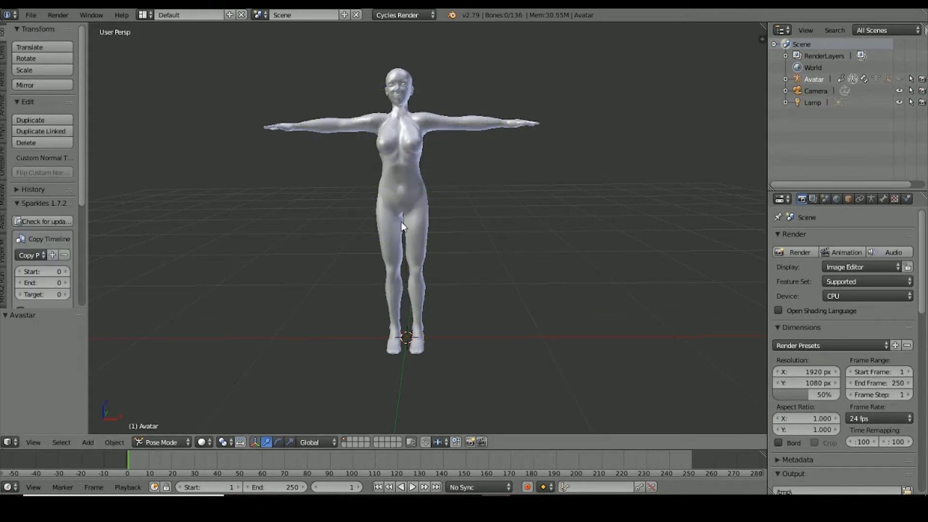
# Select the avatar's upper body, lower body and head meshes in turn to see how the body is divided.
pyautogui.moveTo(401, 196); pyautogui.dragTo(403, 227, button='middle')
pyautogui.scroll(3, 406, 222)
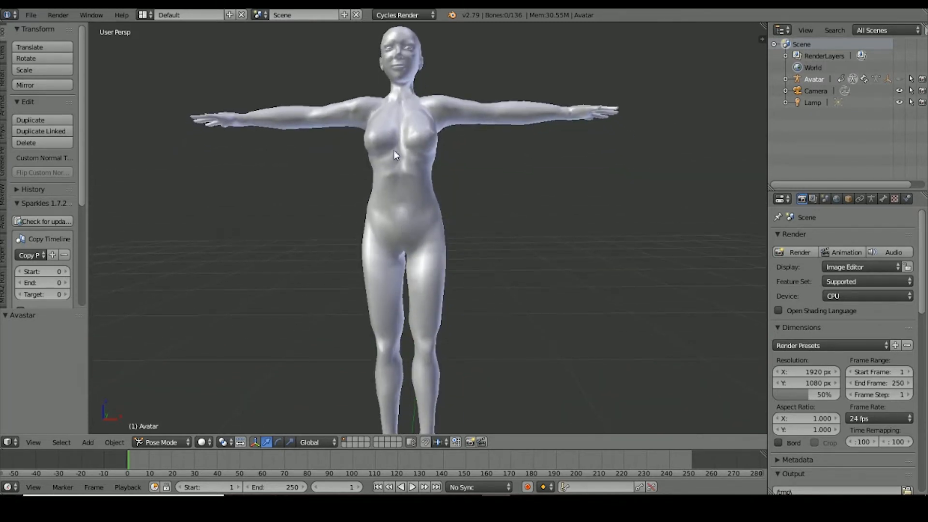
pyautogui.rightClick(399, 165)
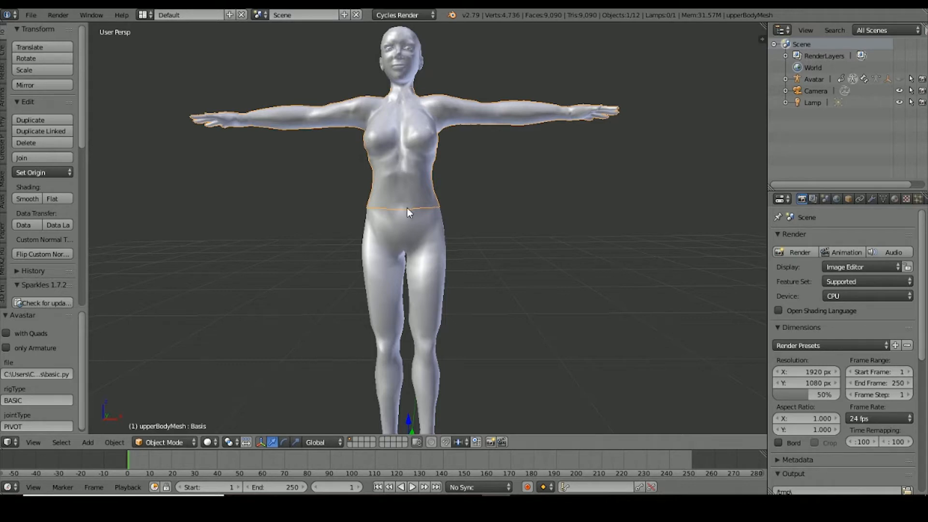
pyautogui.rightClick(401, 236)
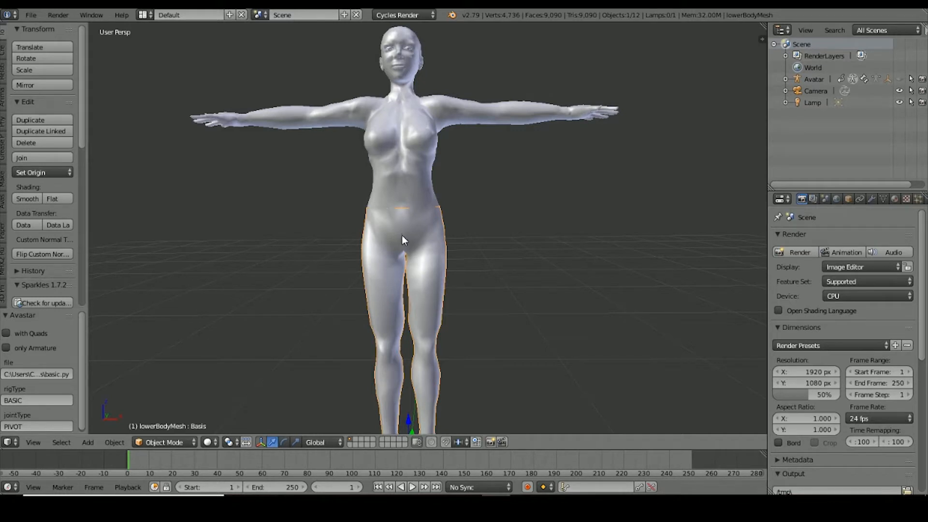
pyautogui.rightClick(390, 66)
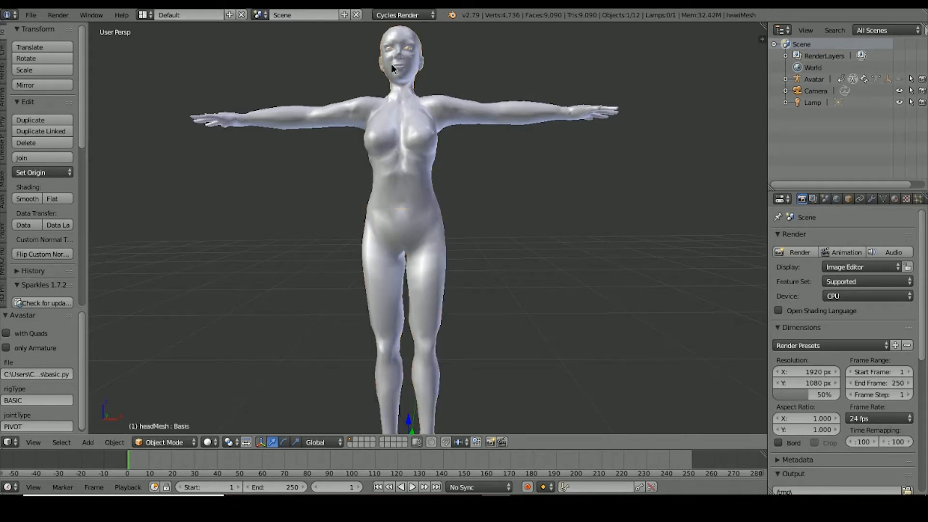
pyautogui.rightClick(232, 123)
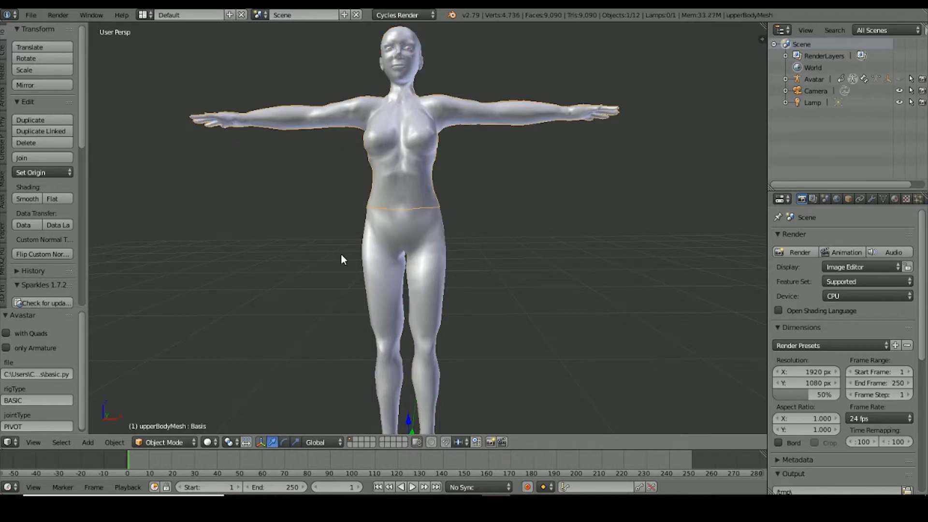
pyautogui.keyDown('shift'); pyautogui.moveTo(364, 254); pyautogui.dragTo(403, 324, button='middle'); pyautogui.keyUp('shift')
pyautogui.rightClick(382, 344)
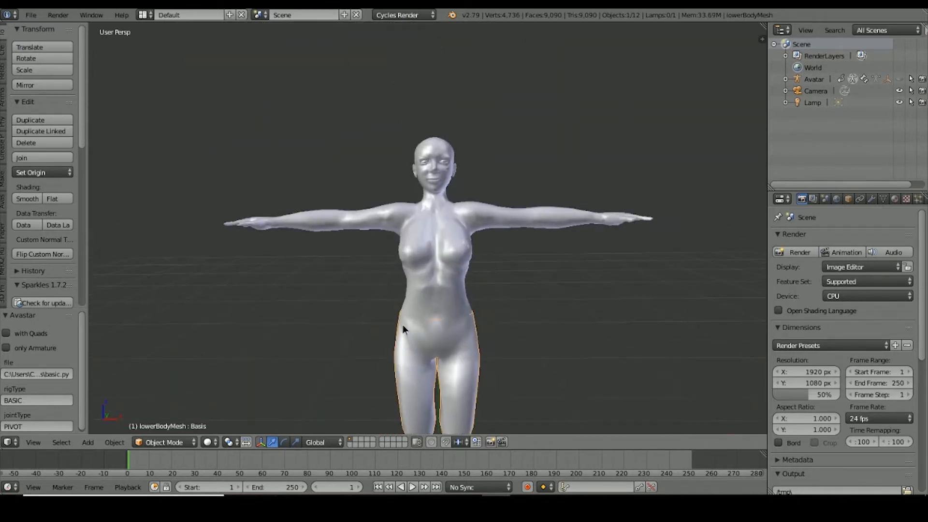
# Examine the separate meshes around the face by selecting the eyelashes and the head.
pyautogui.scroll(4, 419, 195)
pyautogui.keyDown('shift'); pyautogui.moveTo(438, 73); pyautogui.dragTo(452, 273, button='middle'); pyautogui.keyUp('shift')
pyautogui.rightClick(430, 240)
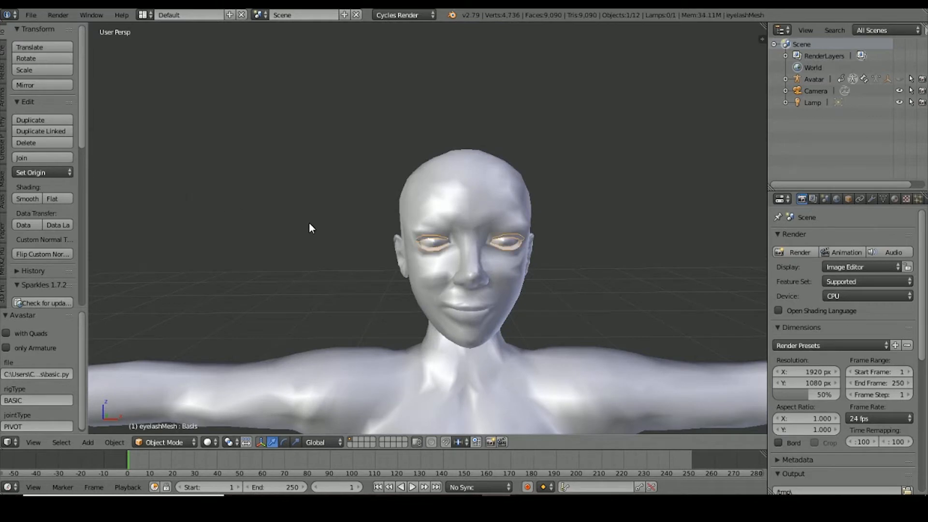
pyautogui.rightClick(431, 242)
pyautogui.rightClick(430, 242)
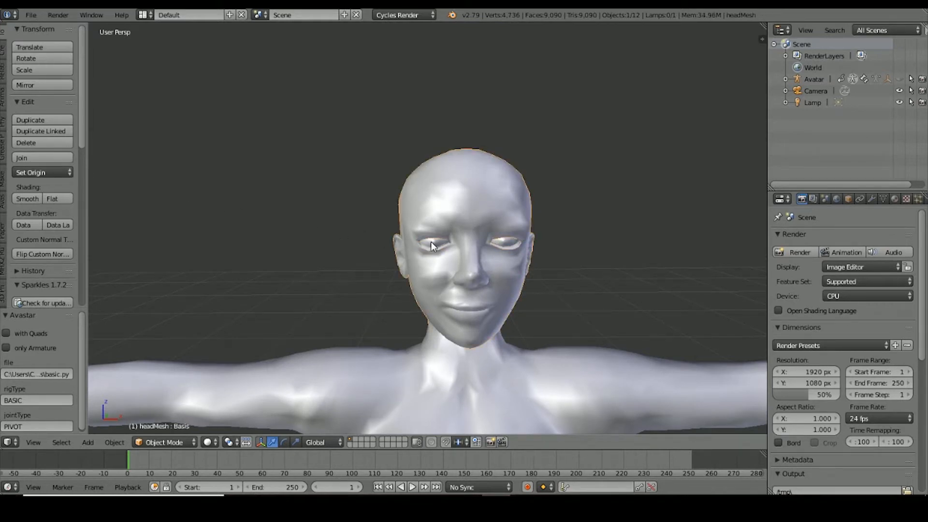
pyautogui.rightClick(431, 242)
# Enter Edit Mode on the upper body mesh, try face and vertex selection, and settle on edge selection.
pyautogui.rightClick(431, 239)
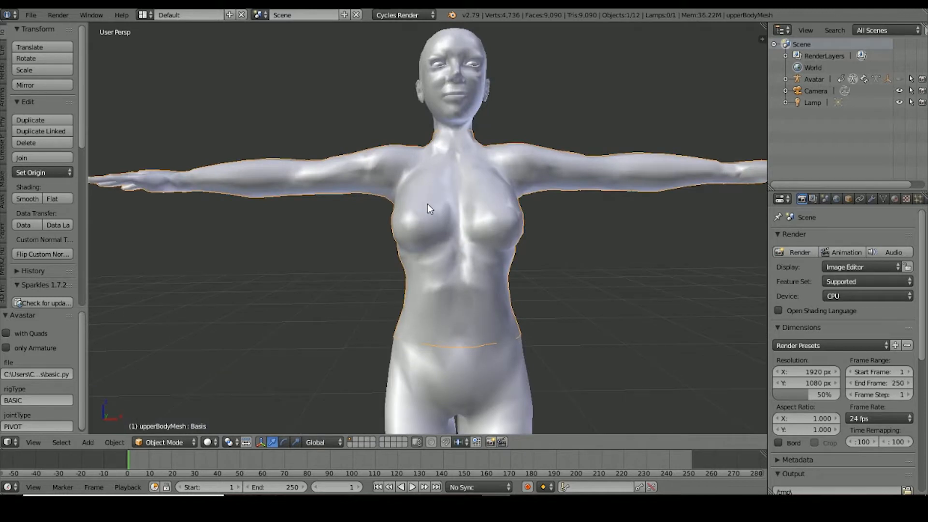
pyautogui.click(149, 443)
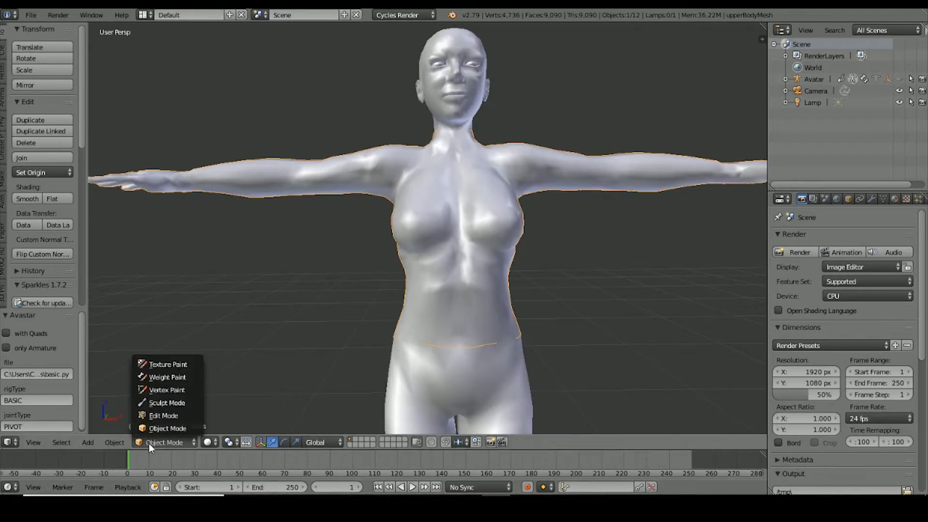
pyautogui.click(160, 415)
pyautogui.click(534, 445)
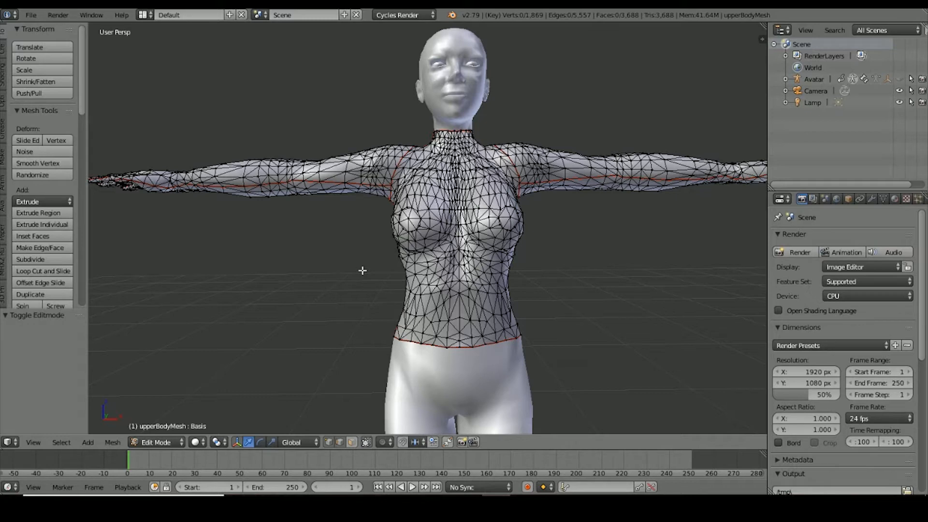
pyautogui.click(351, 443)
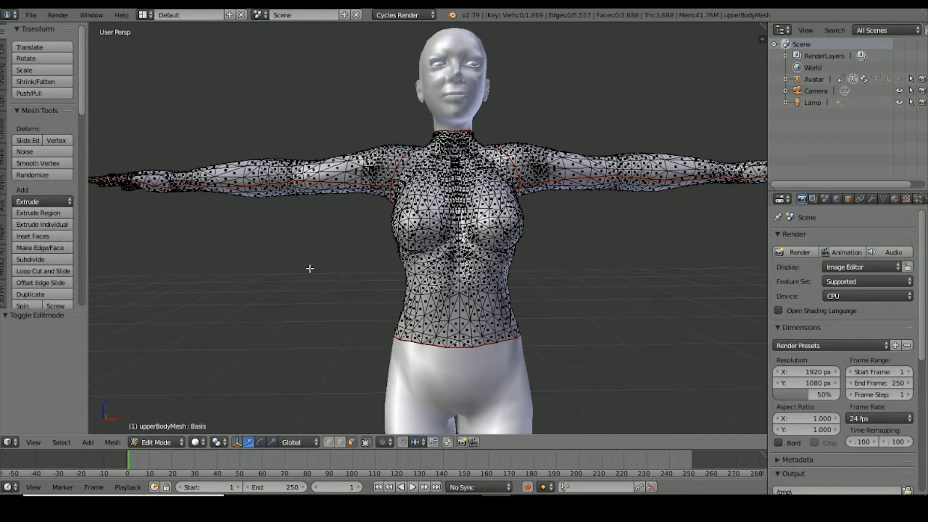
pyautogui.click(328, 443)
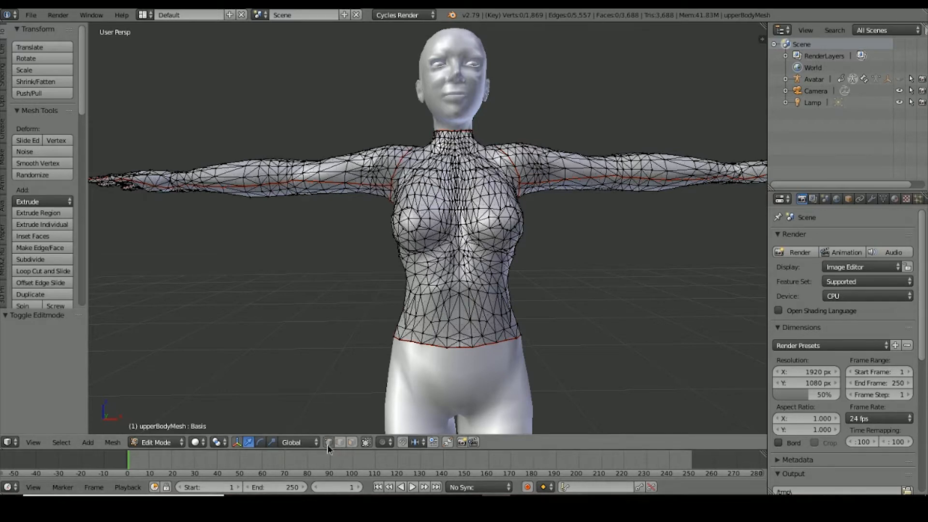
pyautogui.click(352, 443)
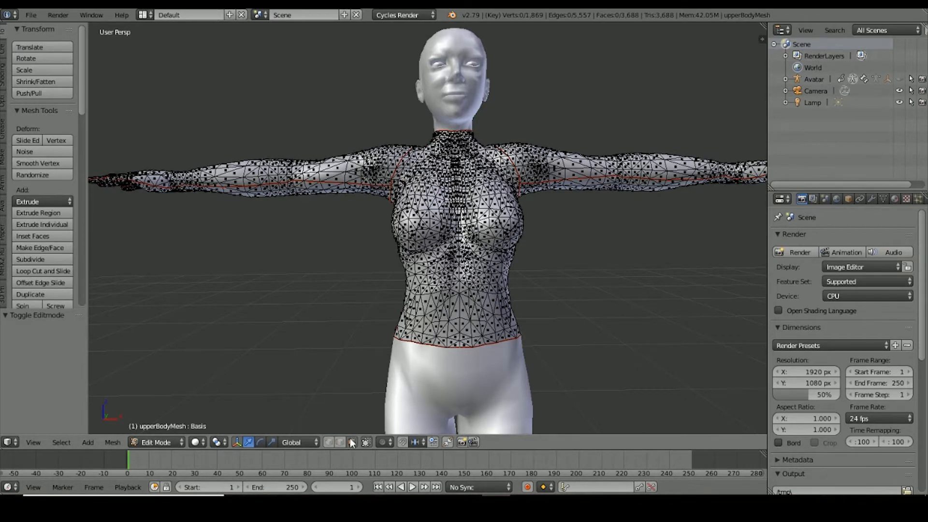
pyautogui.click(341, 443)
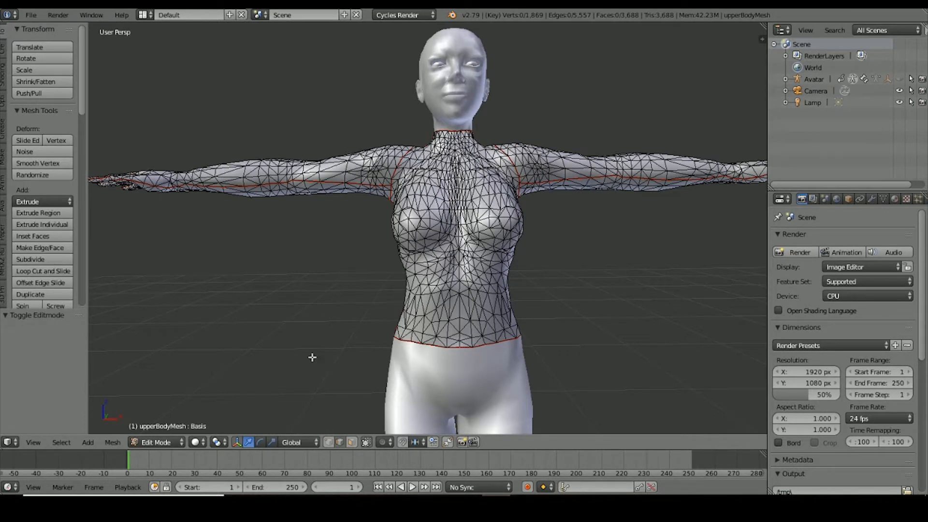
# Select the entire upper body mesh and replace the timeline with an enlarged UV/Image Editor showing its UV layout.
pyautogui.press('a')
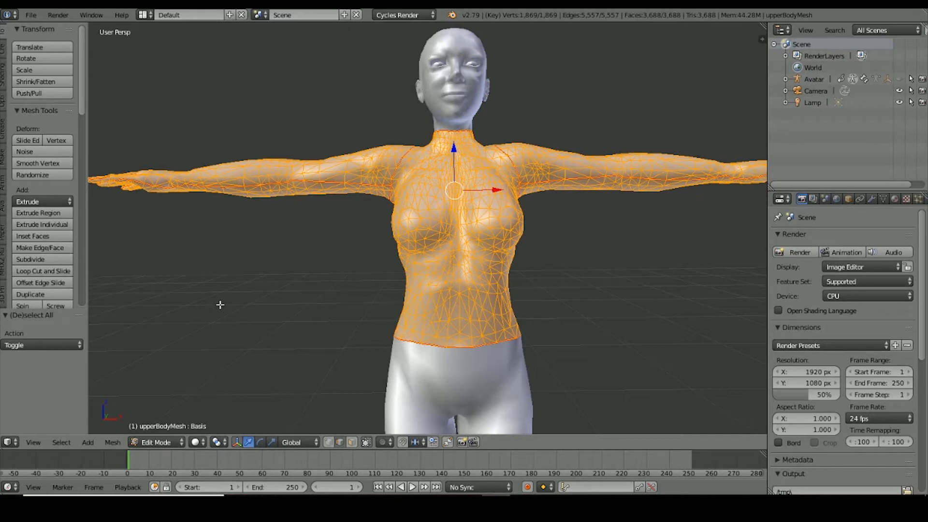
pyautogui.click(11, 488)
pyautogui.click(27, 393)
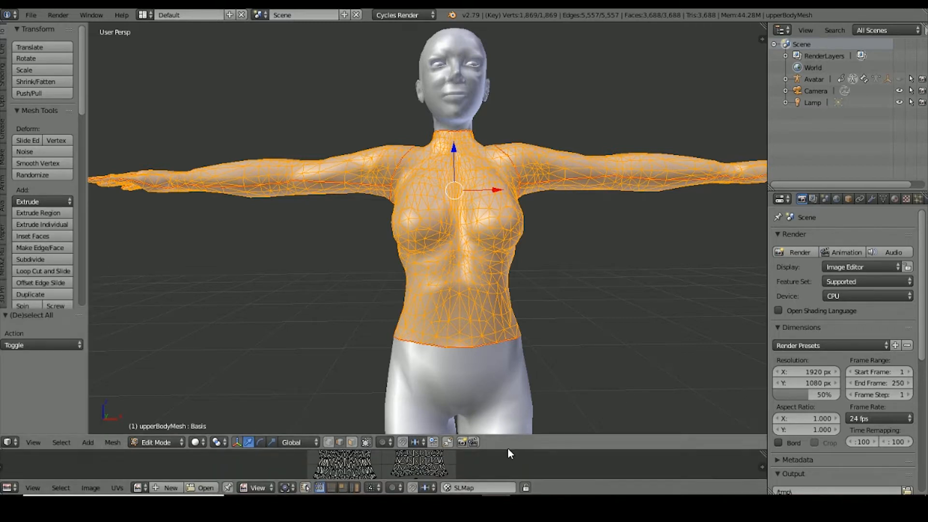
pyautogui.moveTo(508, 449); pyautogui.dragTo(497, 262)
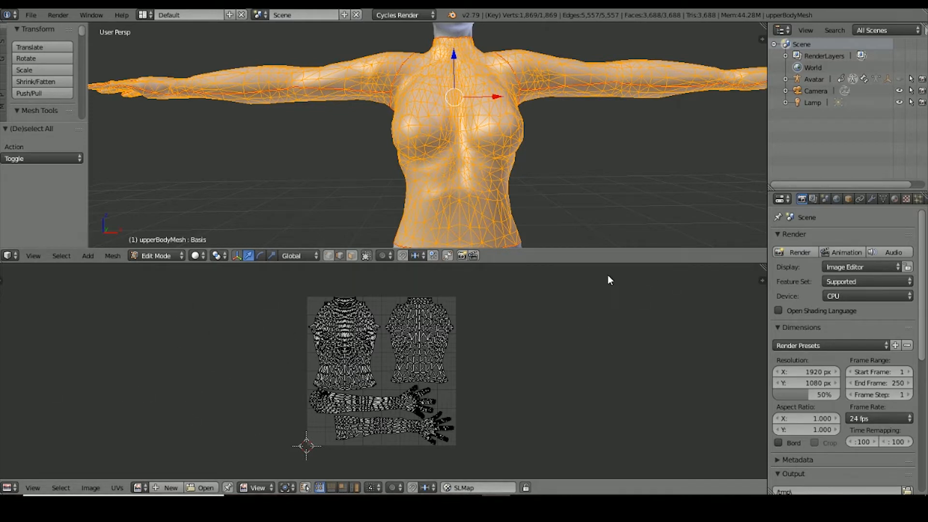
pyautogui.moveTo(576, 263); pyautogui.dragTo(586, 331)
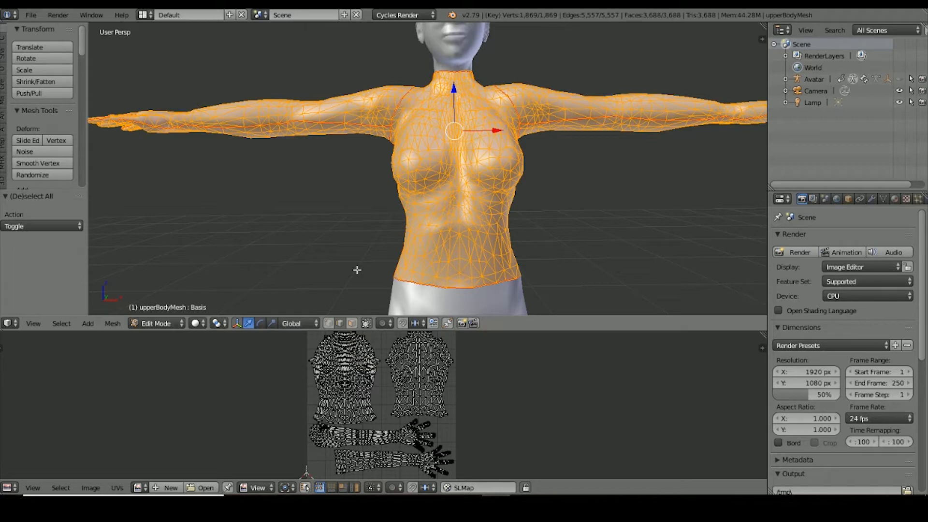
pyautogui.press('a')
pyautogui.press('a')
# Widen the Properties editor and show the upper body's mesh data with Vertex Groups and Shape Keys collapsed above UV Maps.
pyautogui.moveTo(768, 270); pyautogui.dragTo(710, 276)
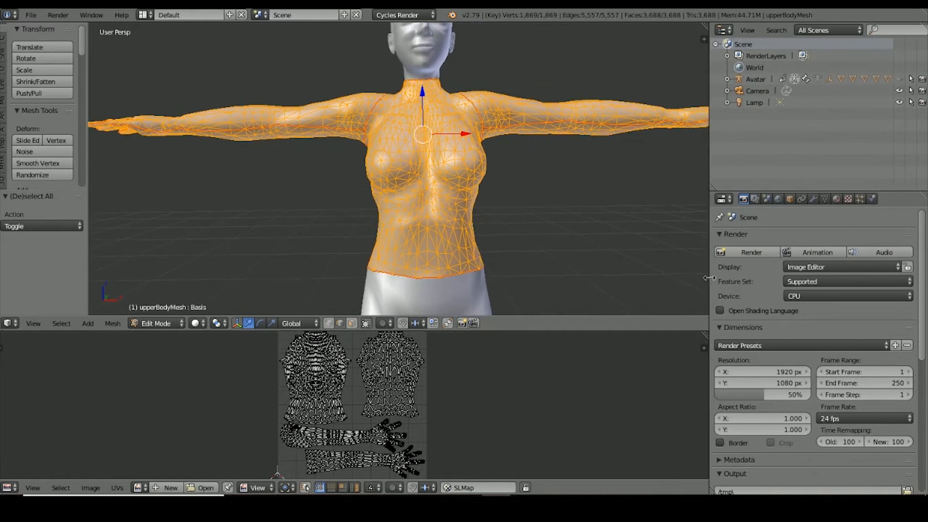
pyautogui.click(825, 199)
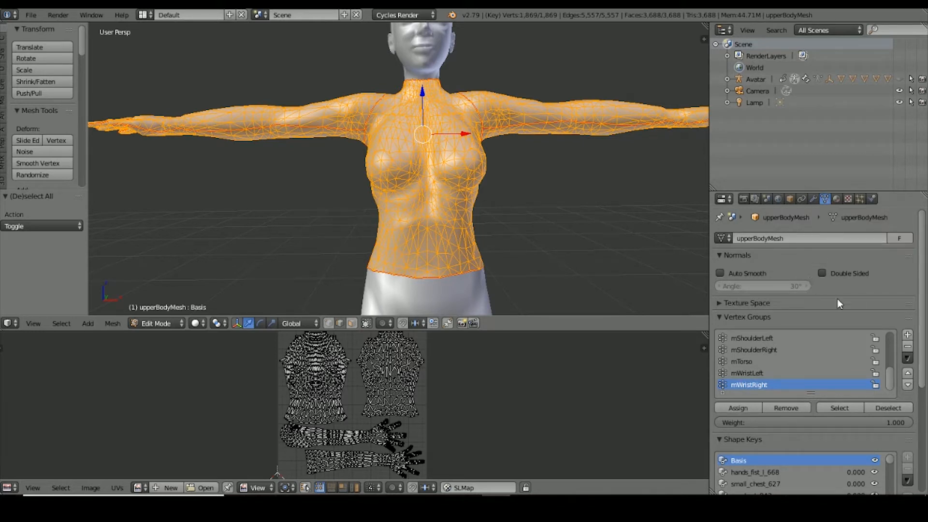
pyautogui.scroll(-3, 838, 299)
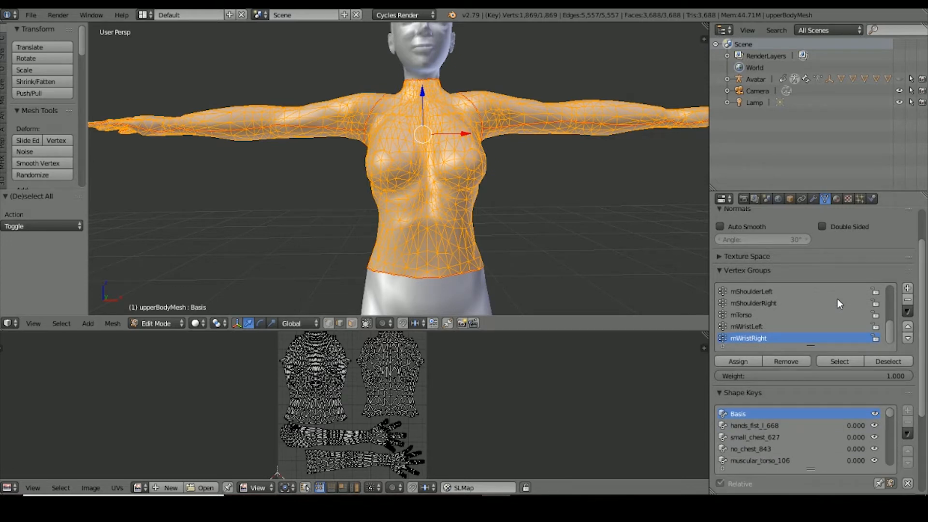
pyautogui.click(721, 270)
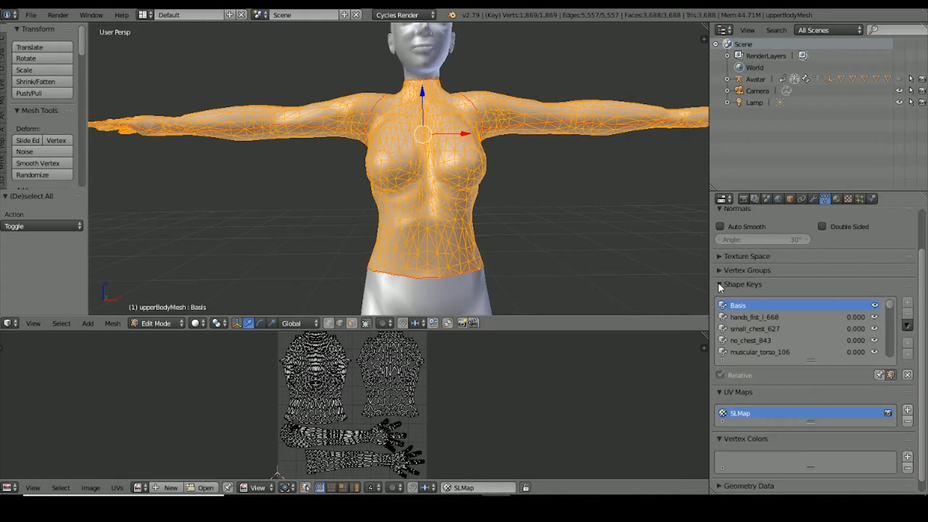
pyautogui.click(718, 284)
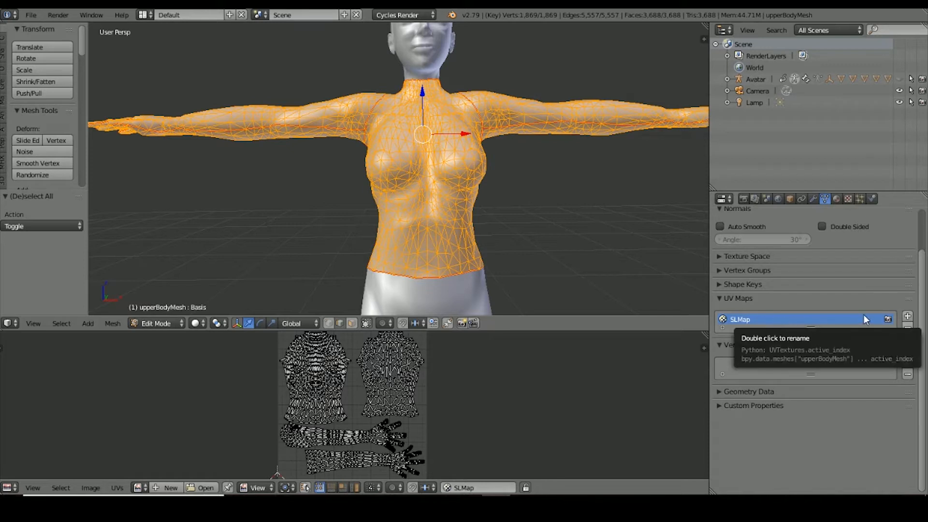
# Add two UV maps to the upper body mesh and name them Shirt and shadow.
pyautogui.click(907, 318)
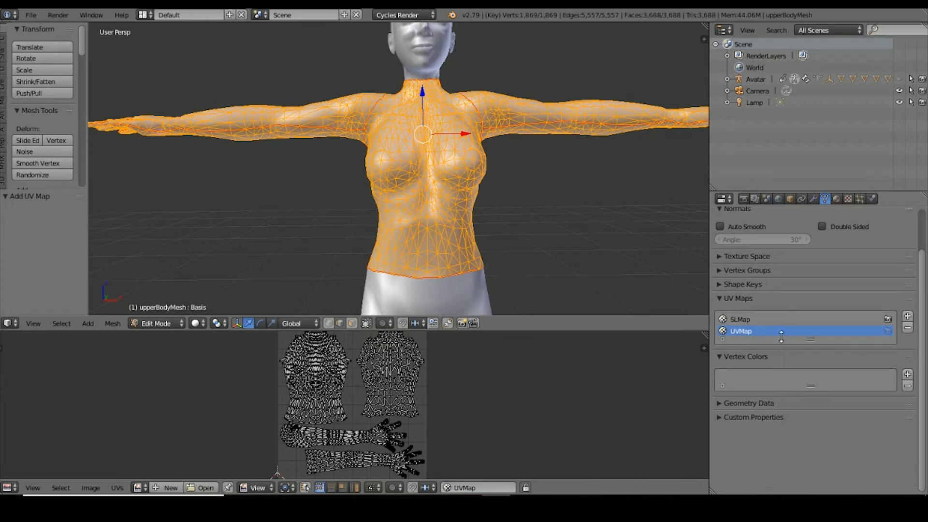
pyautogui.click(908, 317)
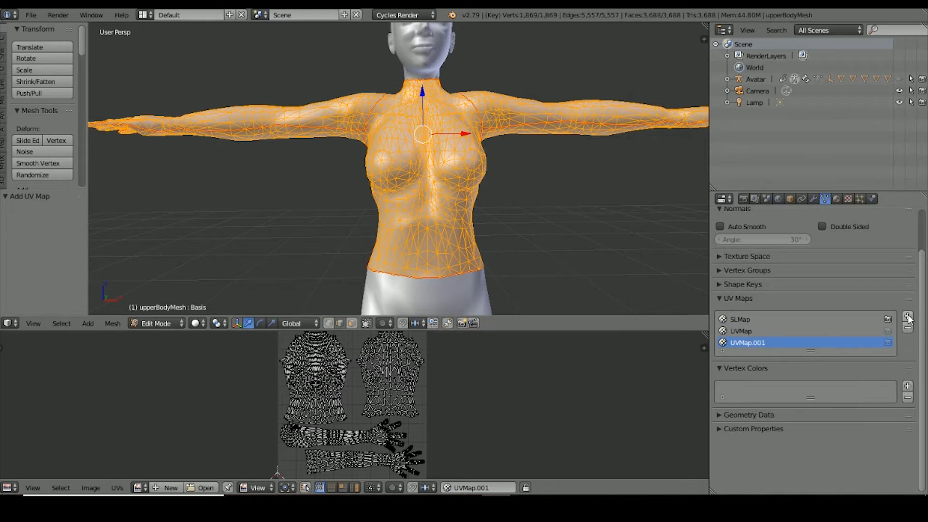
pyautogui.click(735, 332)
pyautogui.doubleClick(738, 331)
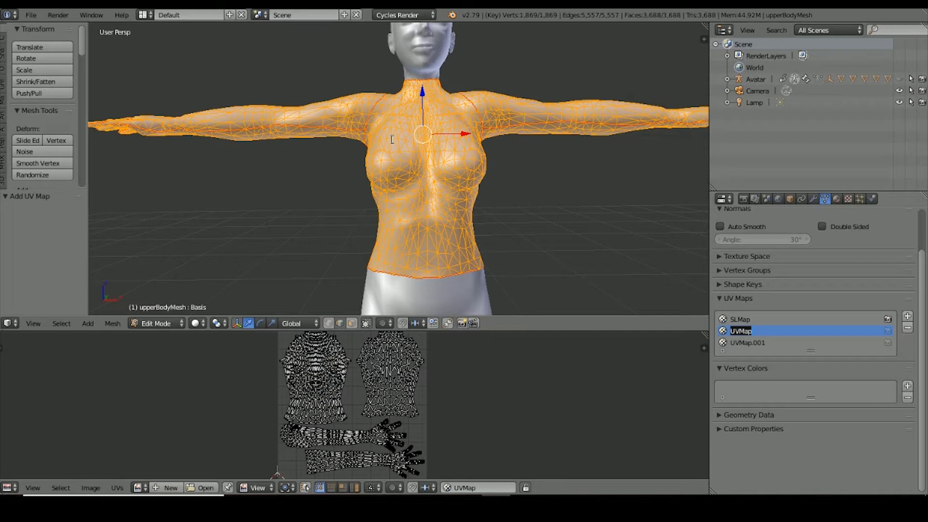
pyautogui.write('Shirt')
pyautogui.click(751, 342)
pyautogui.doubleClick(751, 342)
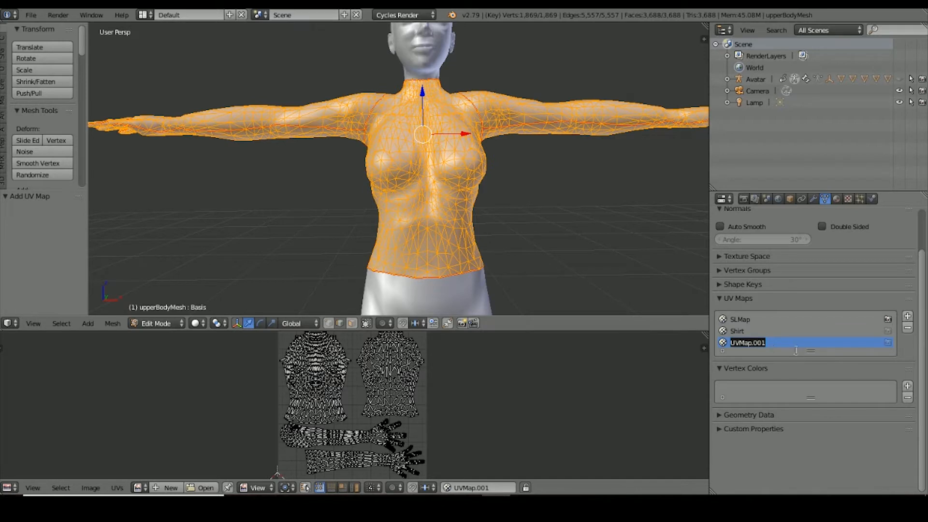
pyautogui.write('shadow')
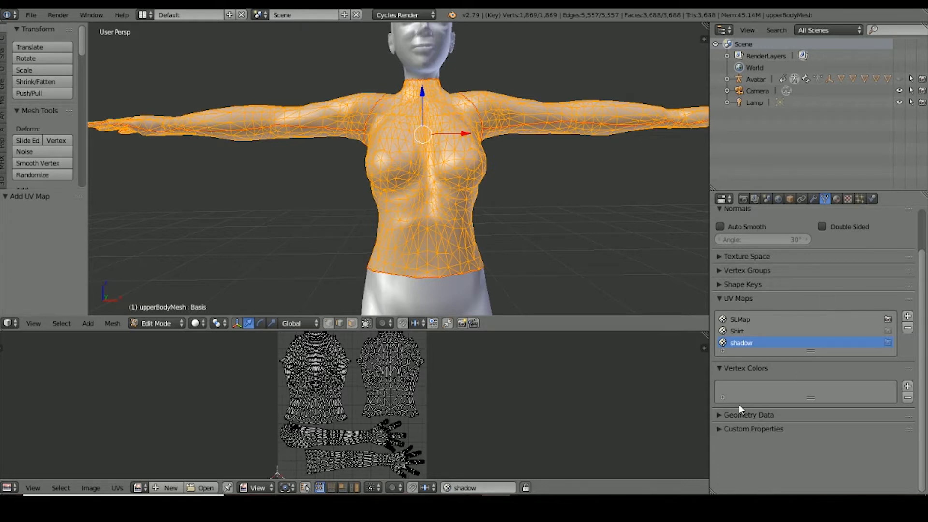
# Add a second material slot to the upper body mesh with a new material named shirt.
pyautogui.click(837, 198)
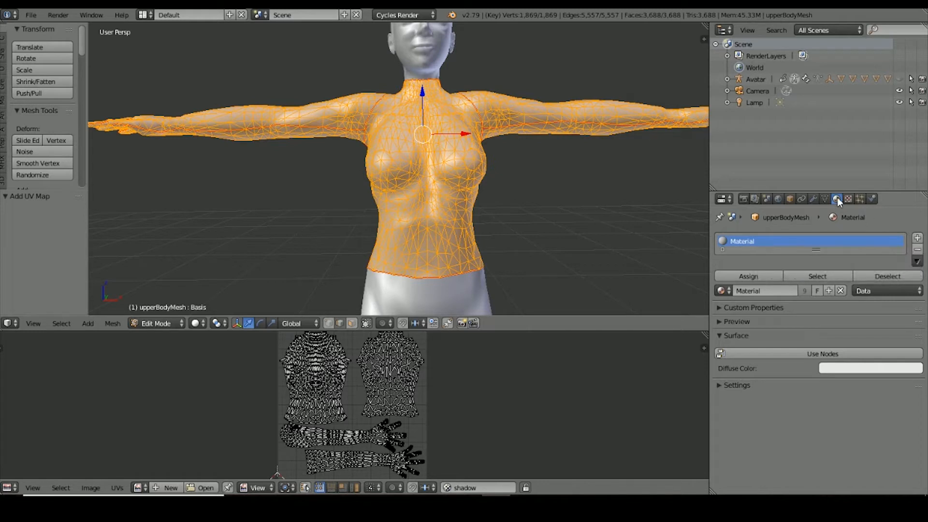
pyautogui.click(918, 238)
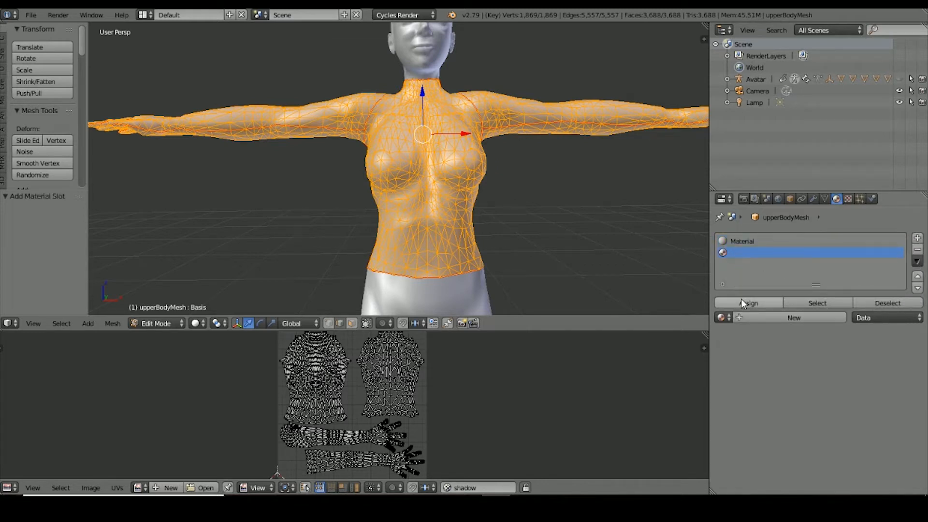
pyautogui.click(766, 317)
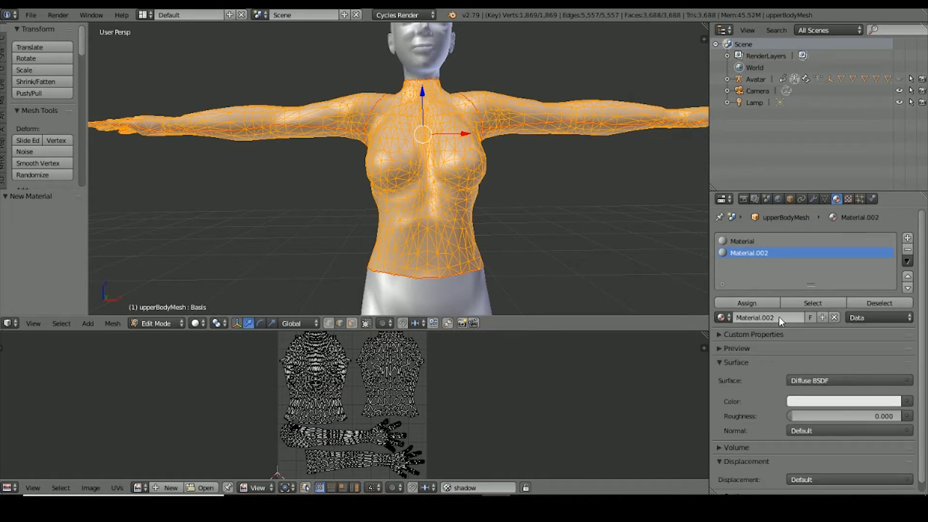
pyautogui.click(778, 317)
pyautogui.click(735, 318)
pyautogui.write('Skin')
pyautogui.press('Return')
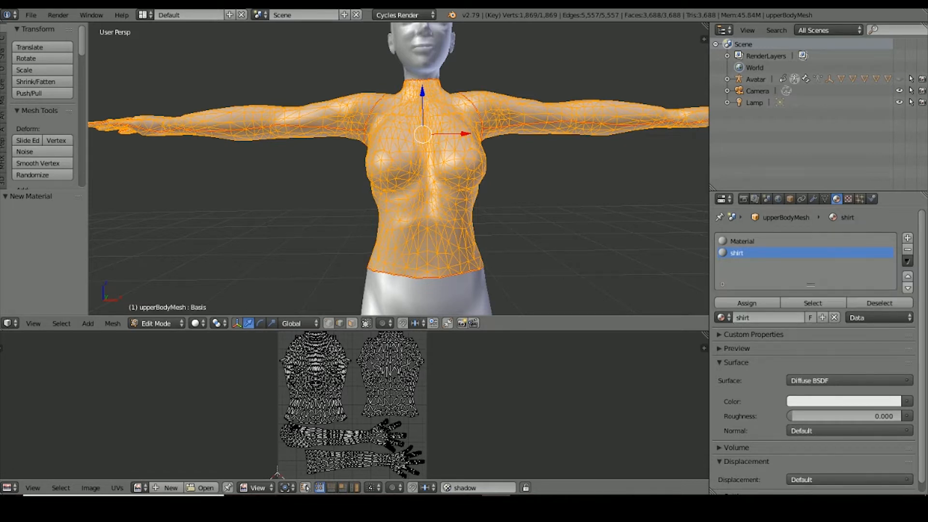
# Assign the shirt material to the whole upper body mesh and check the assignment by deselecting and reselecting its faces.
pyautogui.click(744, 303)
pyautogui.click(881, 305)
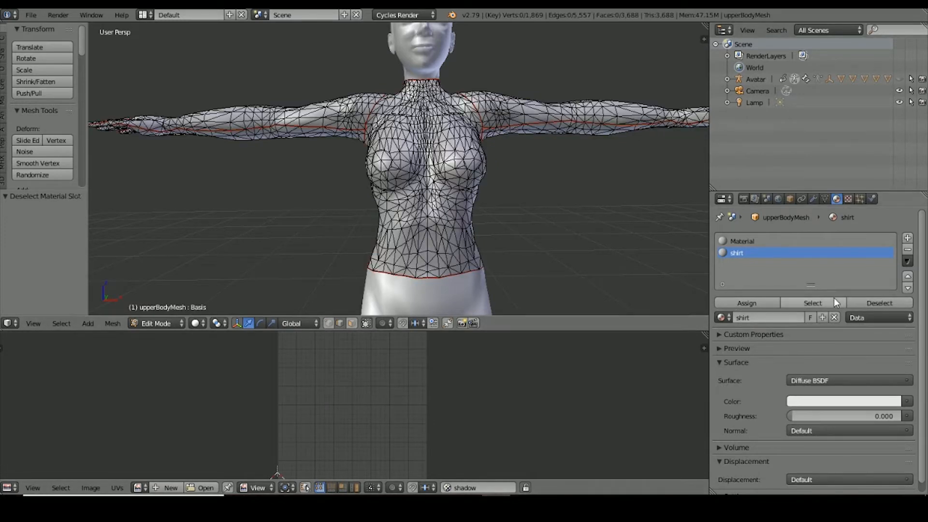
pyautogui.click(818, 303)
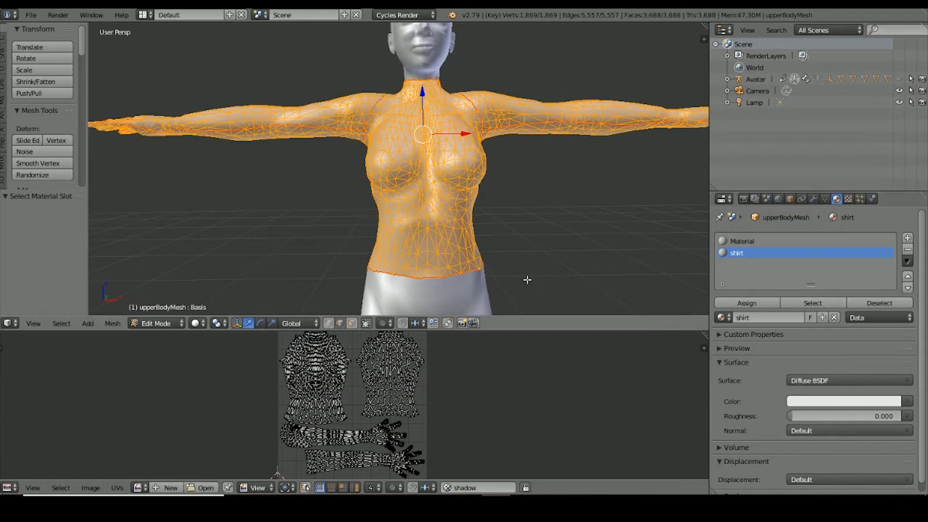
pyautogui.moveTo(569, 224)
pyautogui.mouseDown(button='middle')
pyautogui.moveTo(362, 229)
pyautogui.moveTo(553, 222)
pyautogui.mouseUp(button='middle')
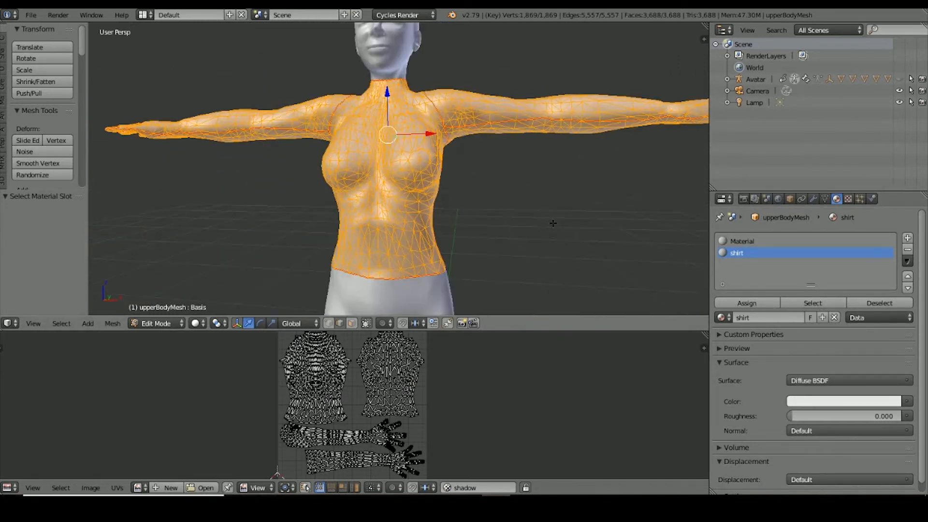
pyautogui.scroll(2, 553, 222)
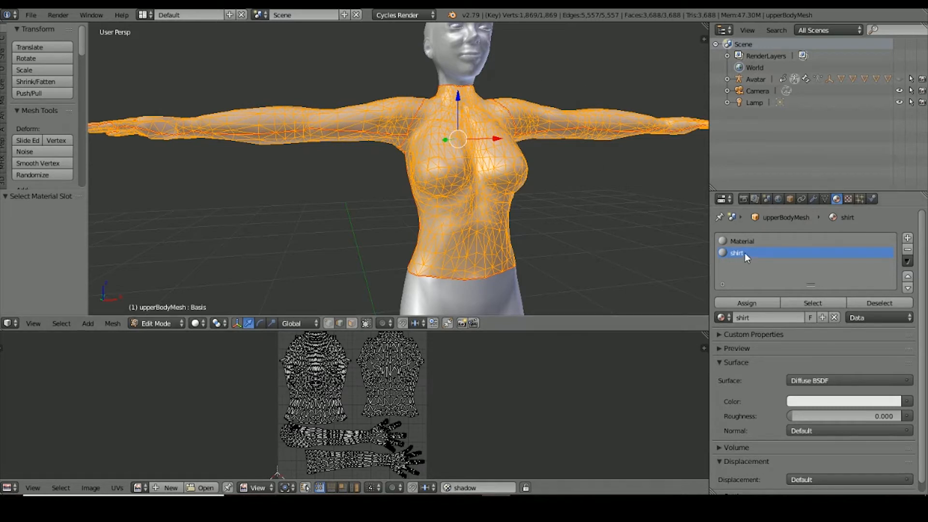
# Return to Object Mode and start a new image named skin in the UV/Image Editor.
pyautogui.click(151, 325)
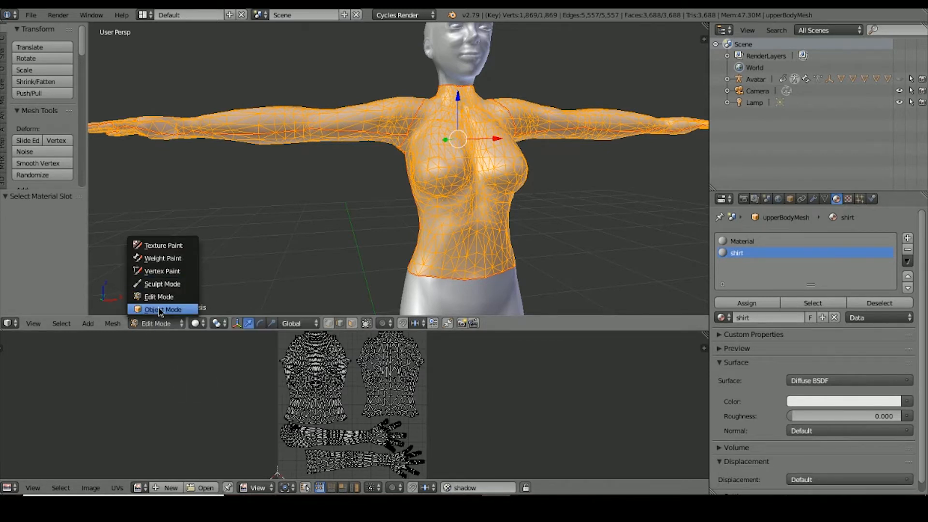
pyautogui.click(158, 309)
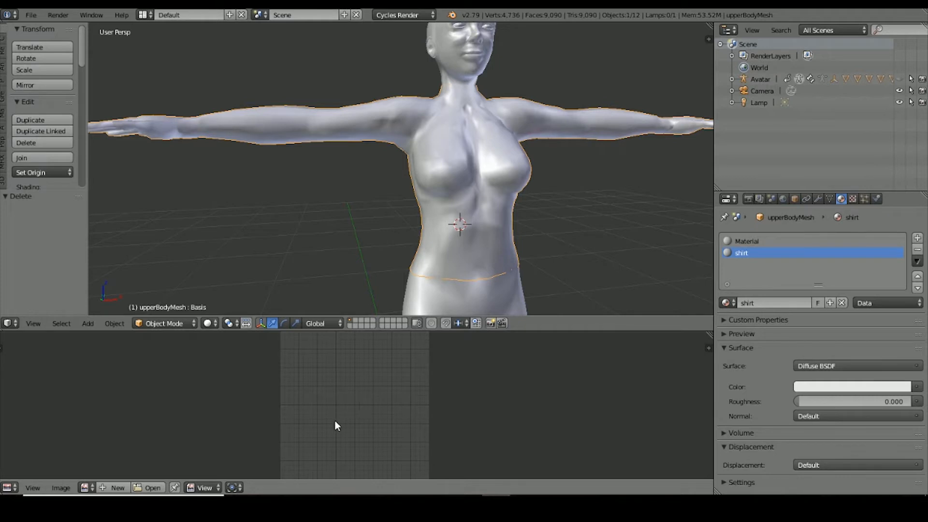
pyautogui.click(114, 488)
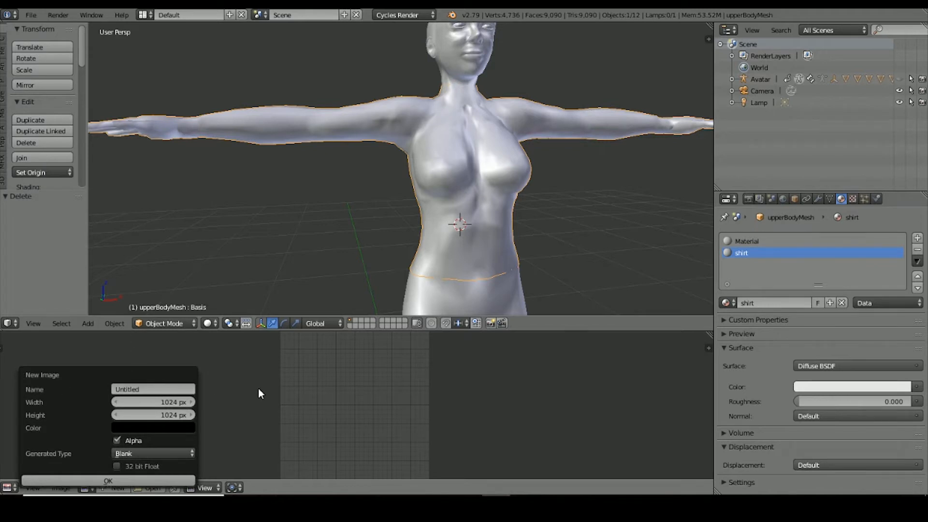
pyautogui.click(149, 388)
pyautogui.write('stk')
pyautogui.press('BackSpace')
pyautogui.press('BackSpace')
pyautogui.write('kin')
# Set the skin image's color to a light peach and create it as a blank 1024 × 1024 px image.
pyautogui.click(161, 427)
pyautogui.click(160, 427)
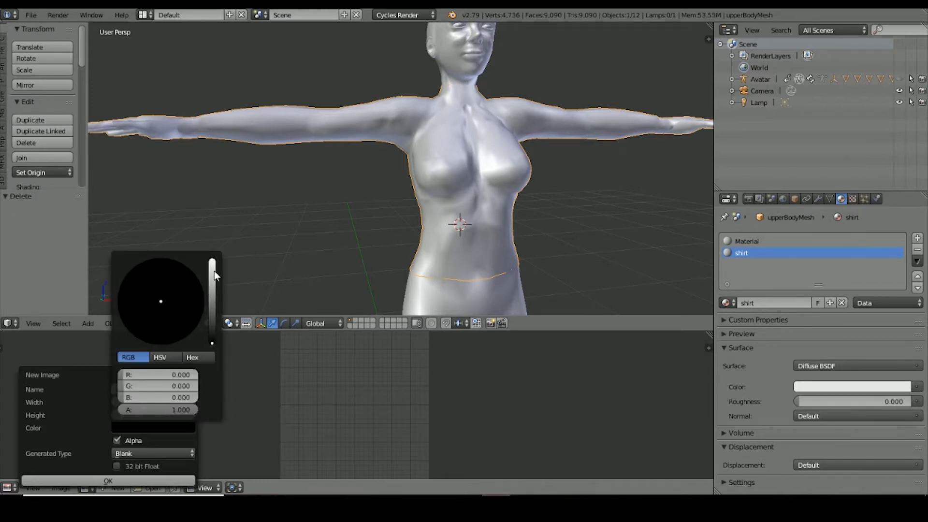
pyautogui.moveTo(213, 271); pyautogui.dragTo(213, 260)
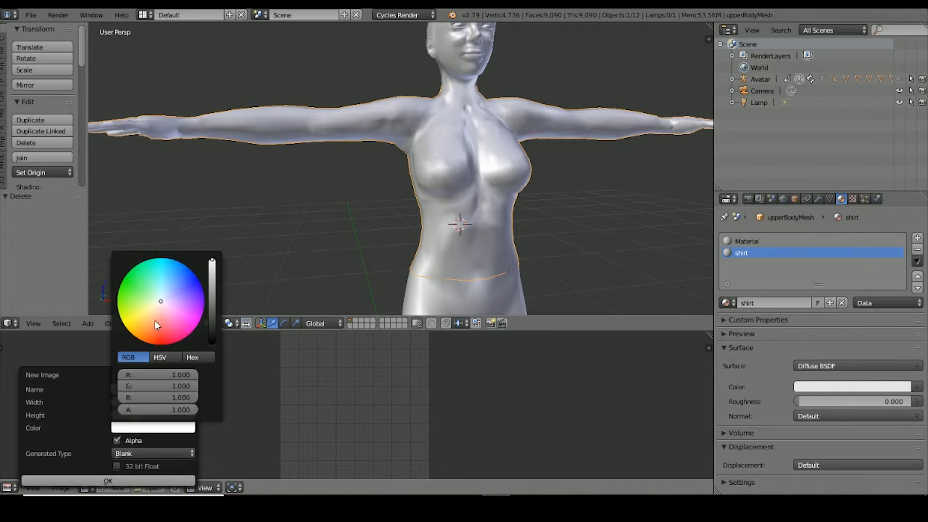
pyautogui.moveTo(150, 325); pyautogui.dragTo(155, 320)
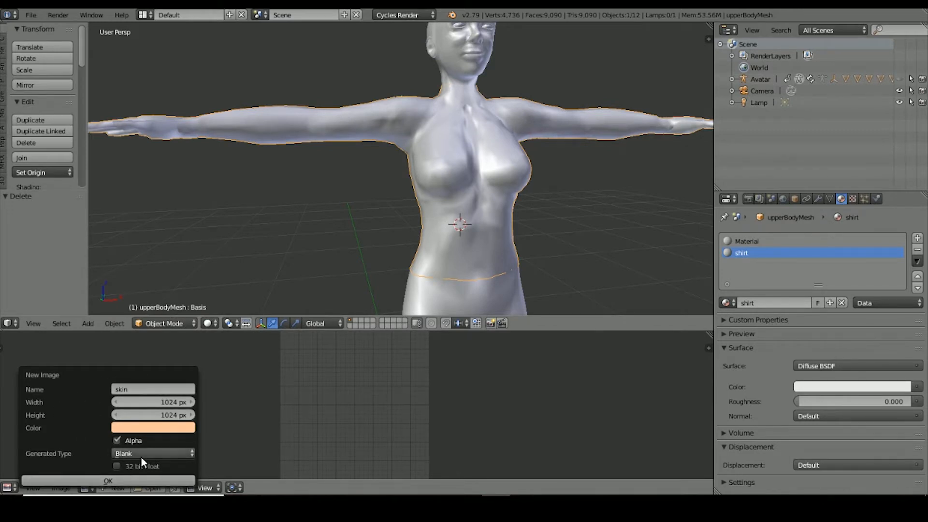
pyautogui.click(111, 480)
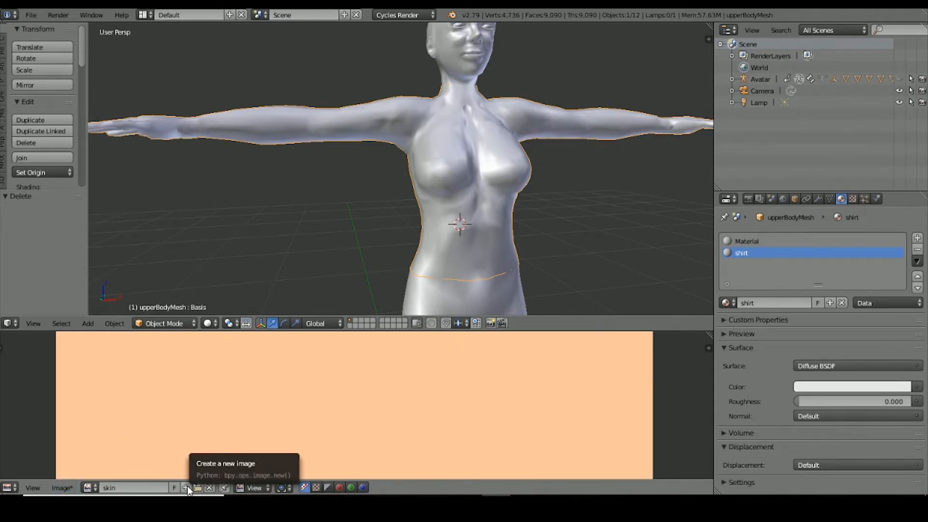
# Show the upper body's UV maps list and create another blank 1024 × 1024 px peach image named Shirt.
pyautogui.click(829, 200)
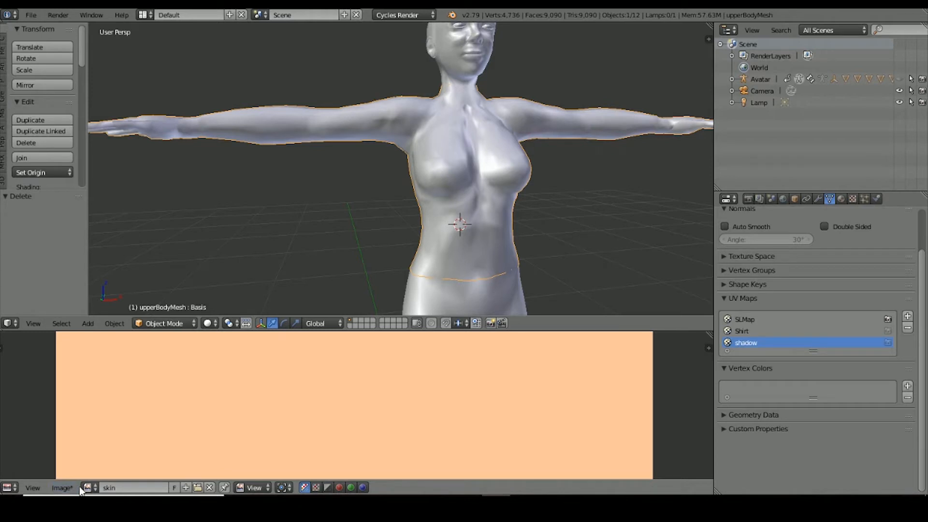
pyautogui.click(62, 487)
pyautogui.click(185, 488)
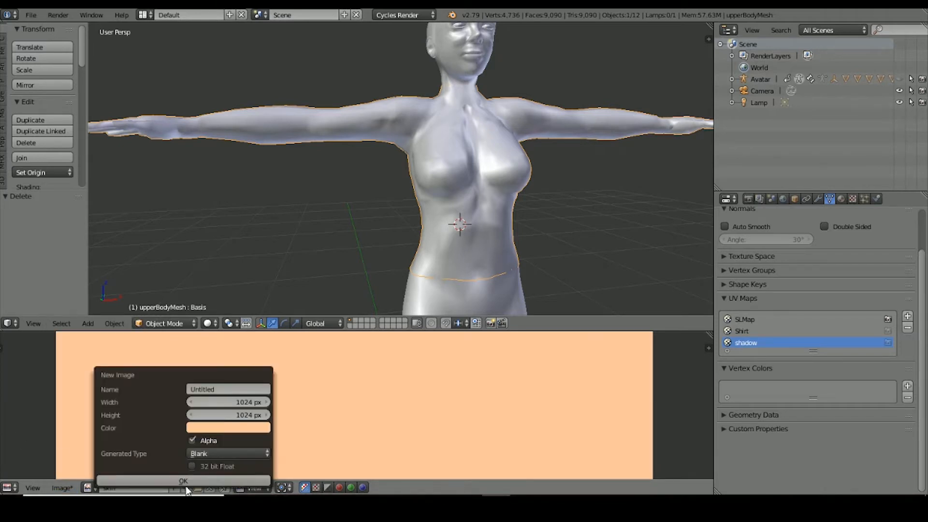
pyautogui.click(218, 389)
pyautogui.write('Shirt')
pyautogui.press('Return')
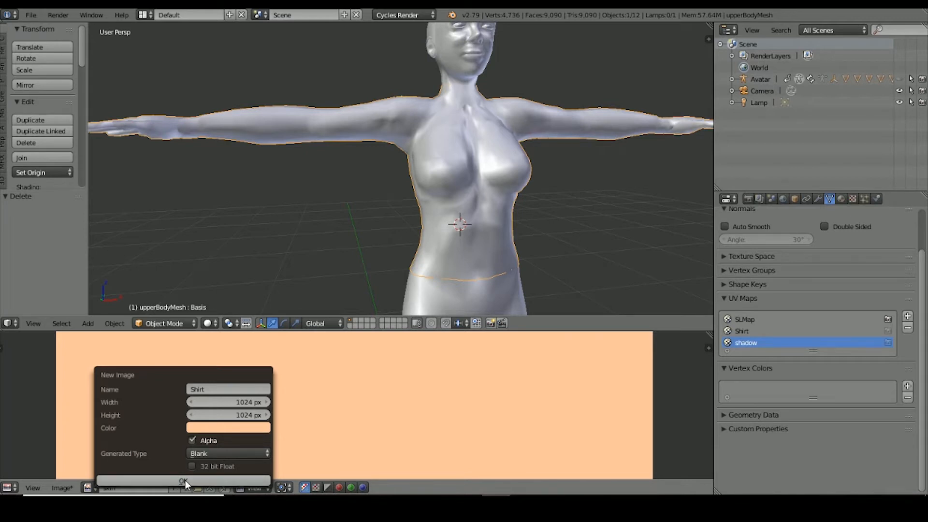
pyautogui.click(228, 453)
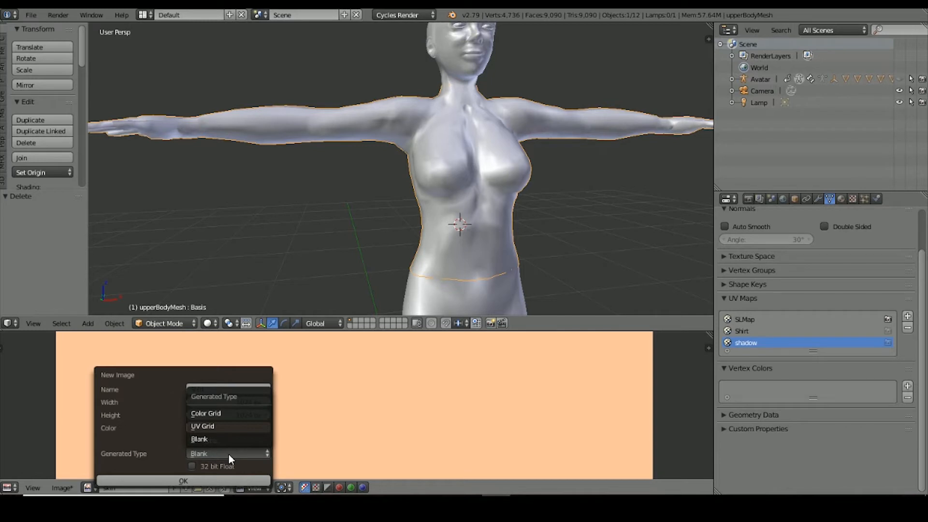
pyautogui.click(173, 481)
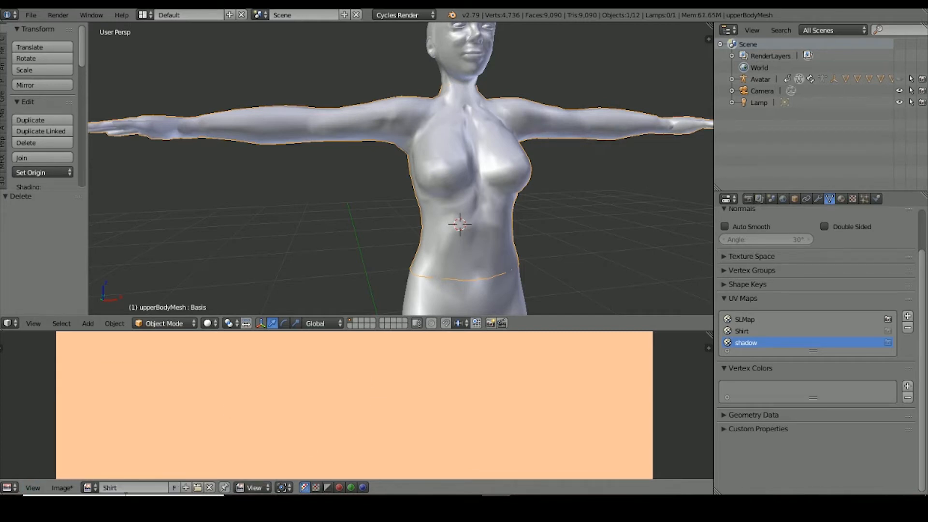
# Create a third blank 1024 × 1024 px peach image named shadow.
pyautogui.click(186, 487)
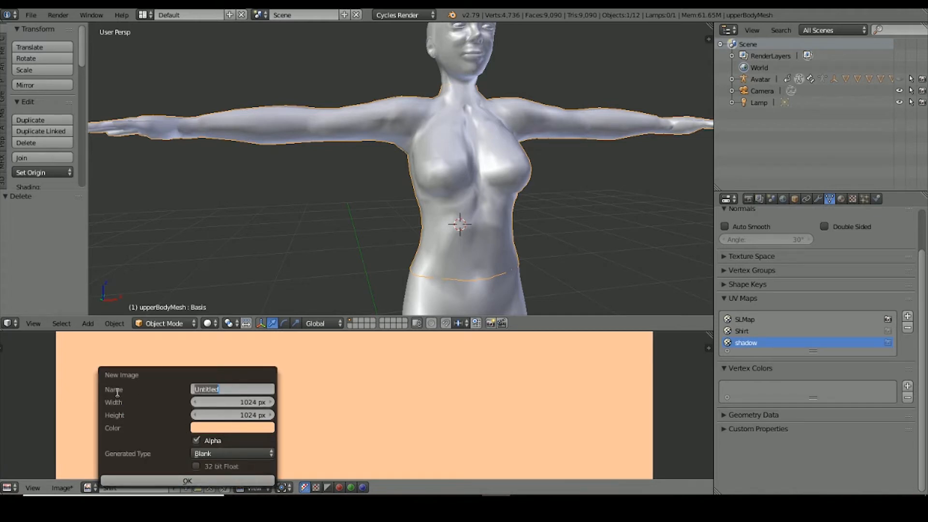
pyautogui.press('BackSpace')
pyautogui.write('shadow')
pyautogui.click(172, 481)
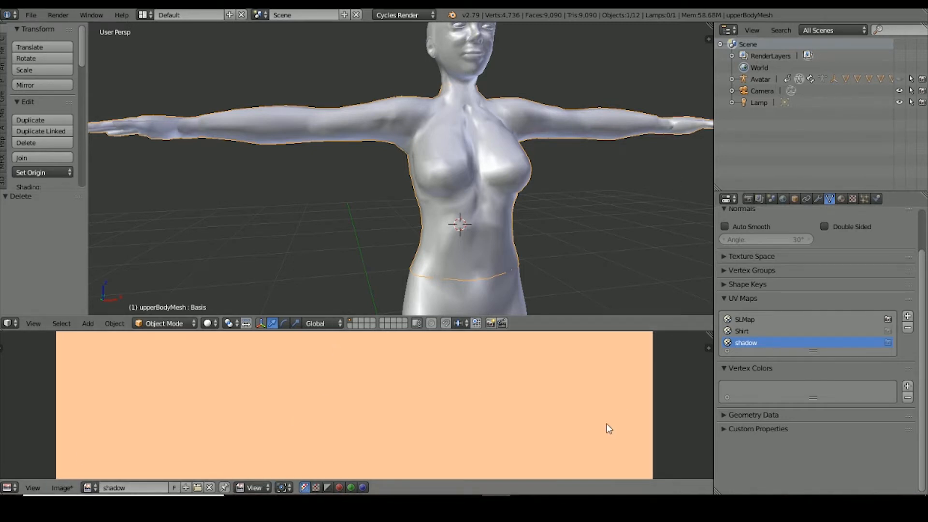
# Display the Shirt image in the UV/Image Editor and switch that editor to Paint mode.
pyautogui.click(90, 487)
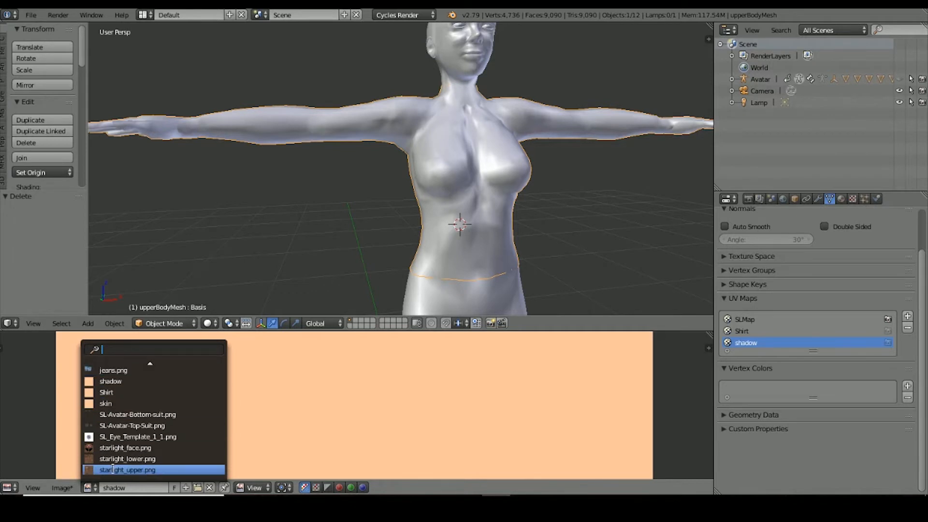
pyautogui.click(107, 392)
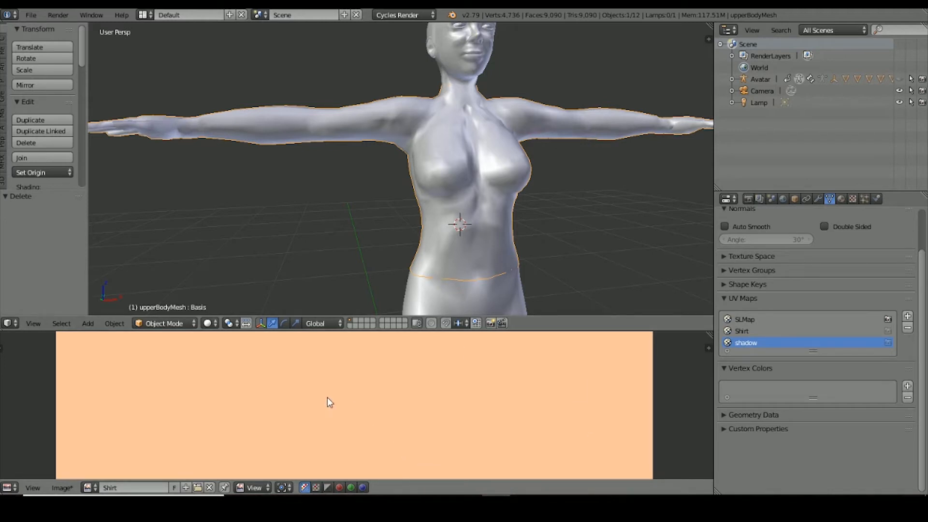
pyautogui.click(257, 484)
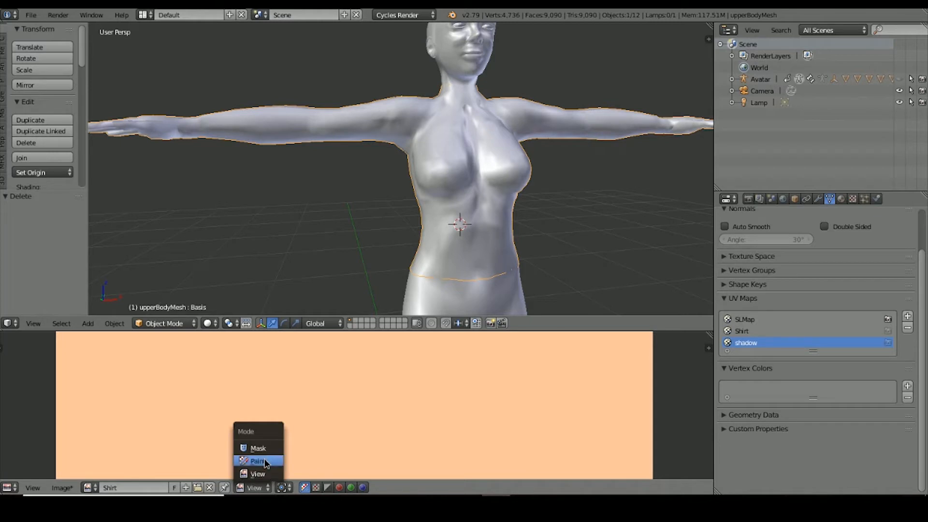
pyautogui.click(265, 461)
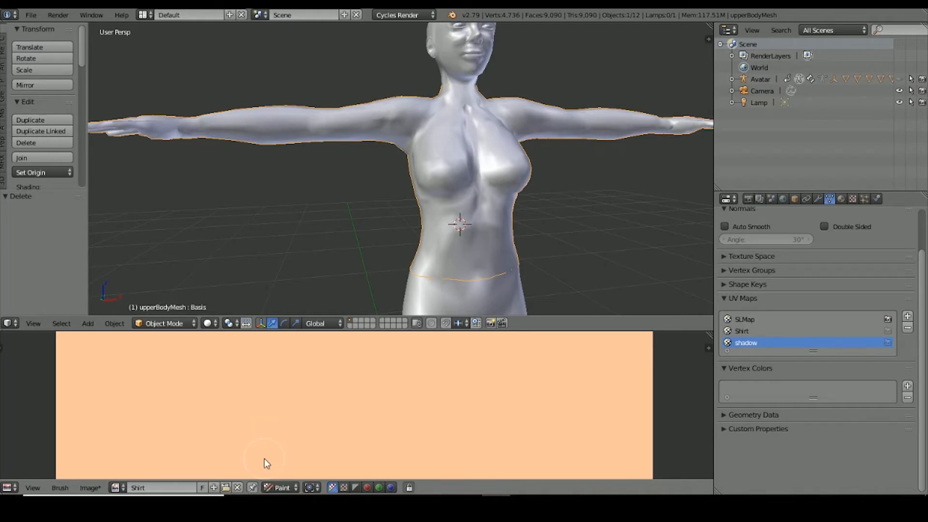
# Widen the 3D view's tool shelf and show the paint brush tools beside the Shirt image in the UV/Image Editor.
pyautogui.click(7, 489)
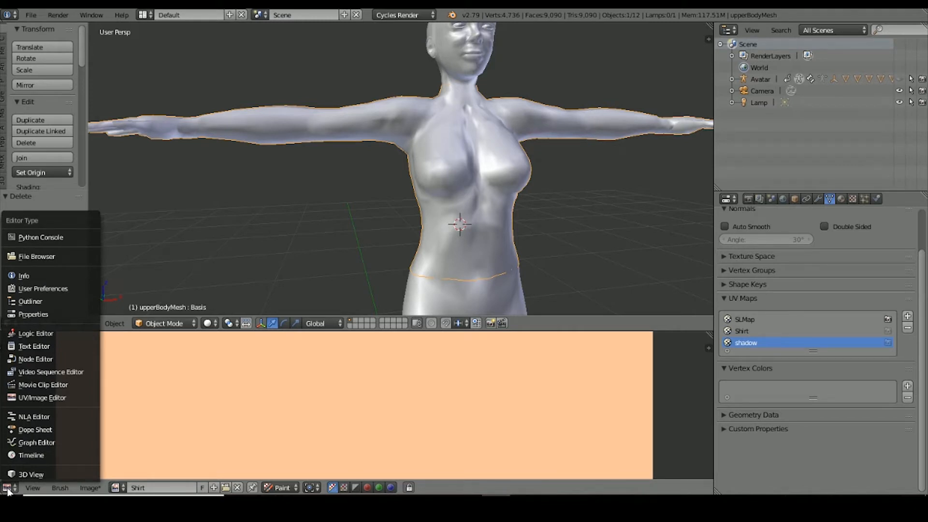
pyautogui.click(42, 397)
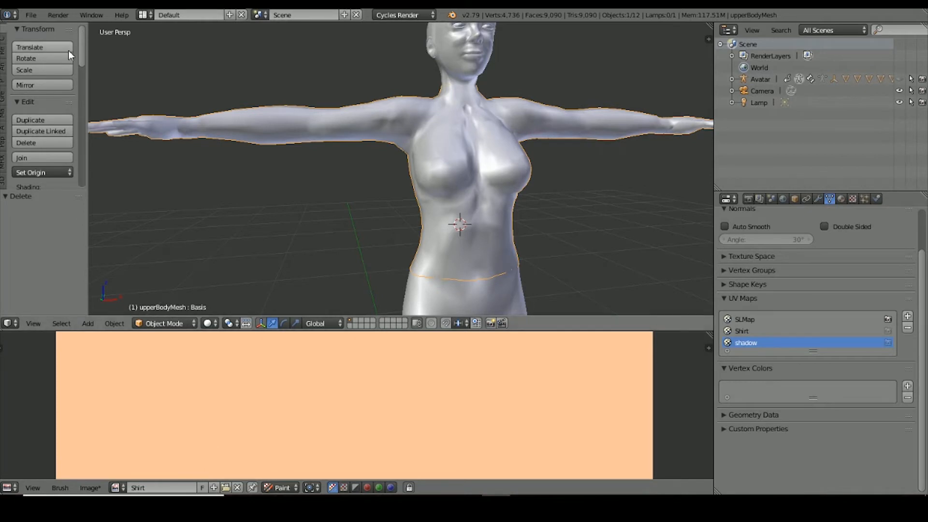
pyautogui.moveTo(88, 107); pyautogui.dragTo(227, 108)
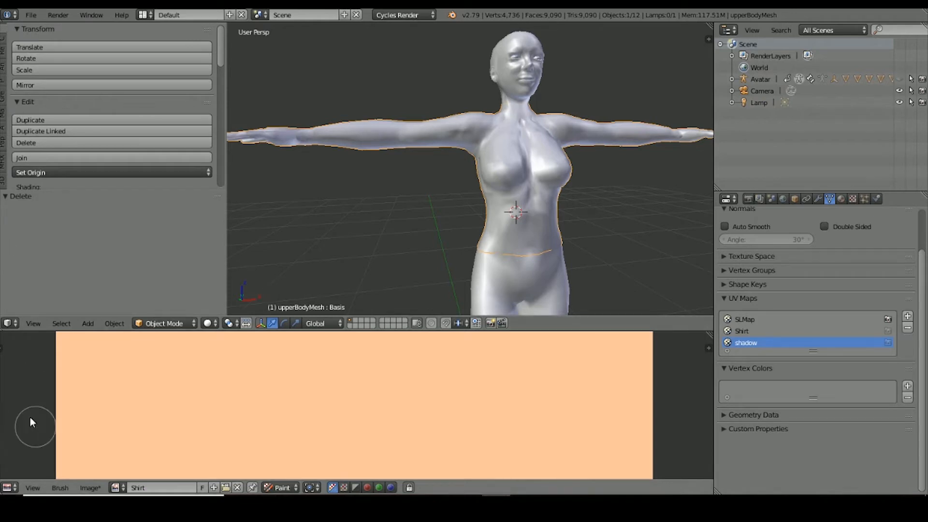
pyautogui.click(2, 348)
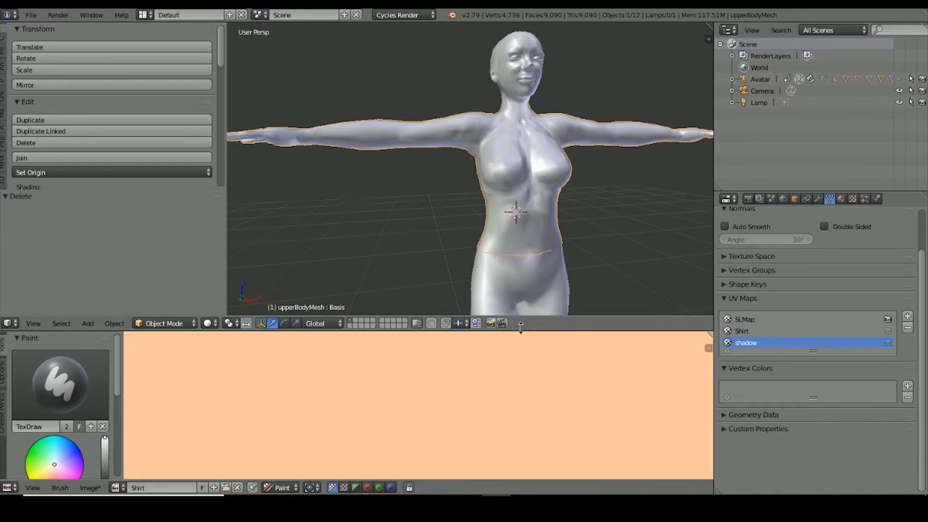
# Enlarge the UV/Image Editor, fit the whole Shirt image in it and choose the TexDraw brush.
pyautogui.moveTo(518, 327); pyautogui.dragTo(491, 160)
pyautogui.press('Home')
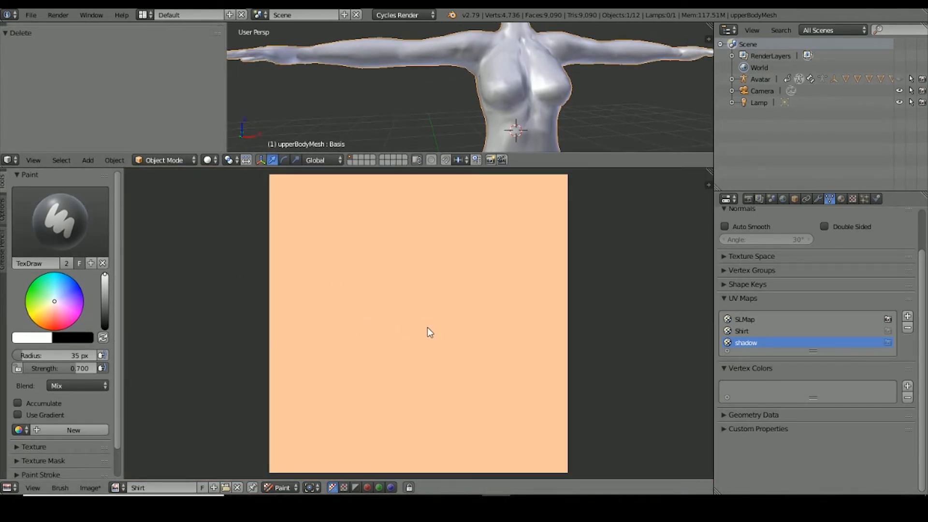
pyautogui.click(49, 215)
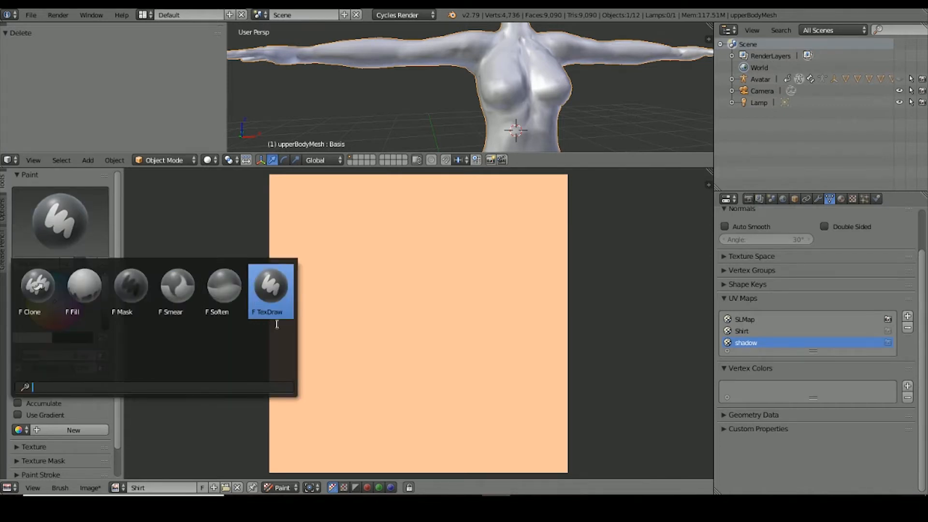
pyautogui.click(273, 286)
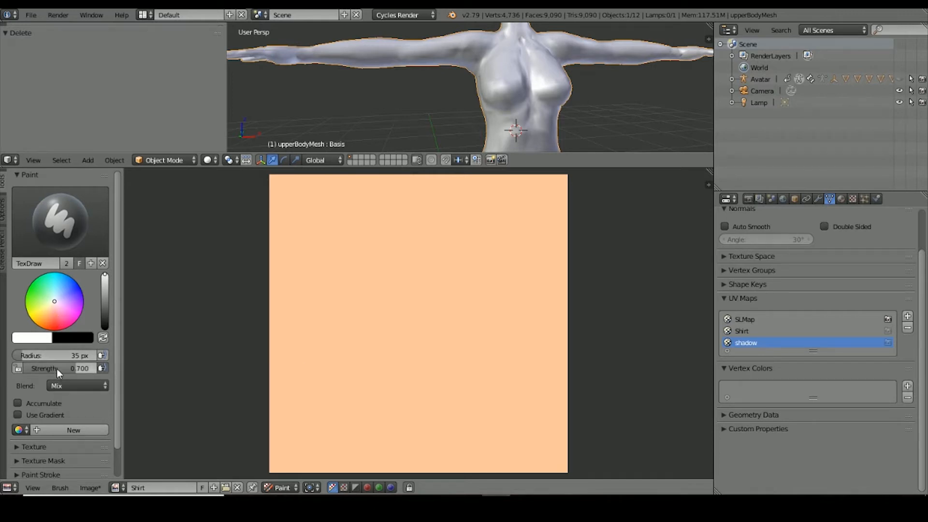
# Set the TexDraw brush to Erase Alpha blending with a 67 px radius and a strength of 1.000.
pyautogui.click(76, 386)
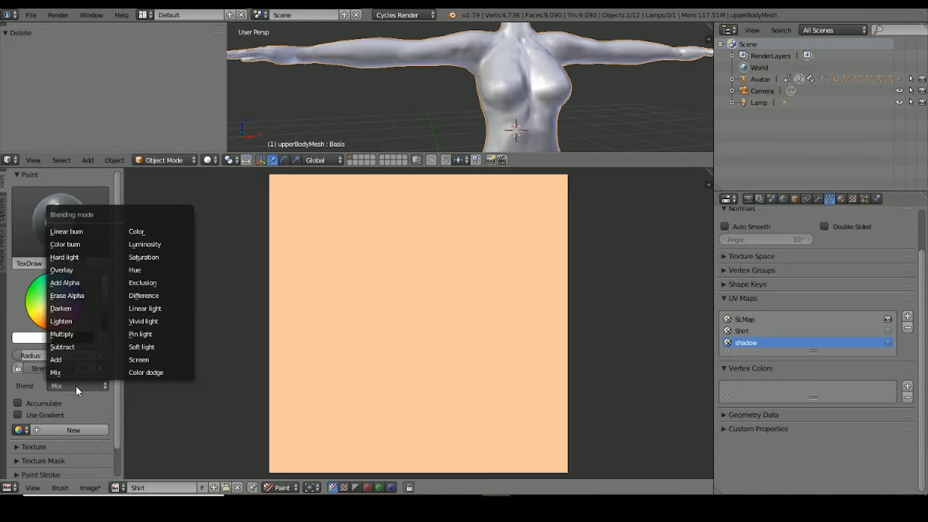
pyautogui.click(67, 385)
pyautogui.click(84, 390)
pyautogui.click(68, 299)
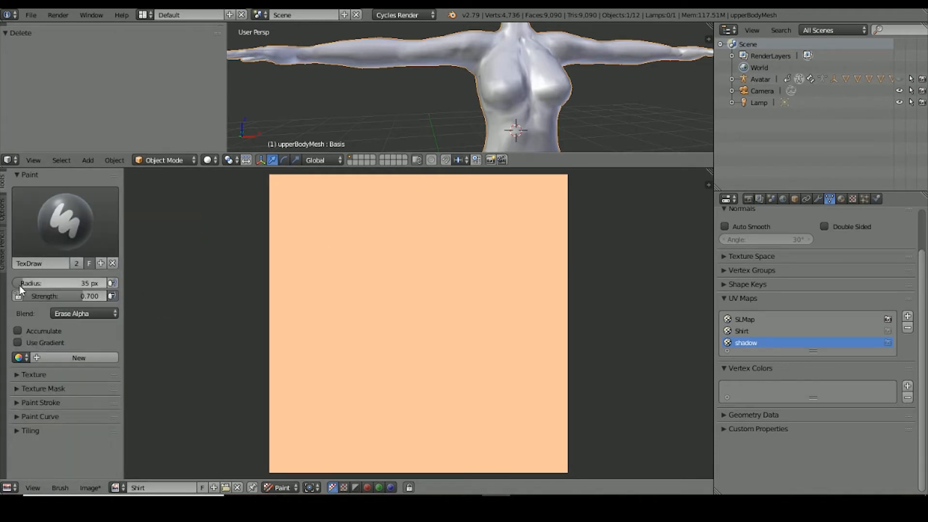
pyautogui.moveTo(19, 284); pyautogui.dragTo(19, 284)
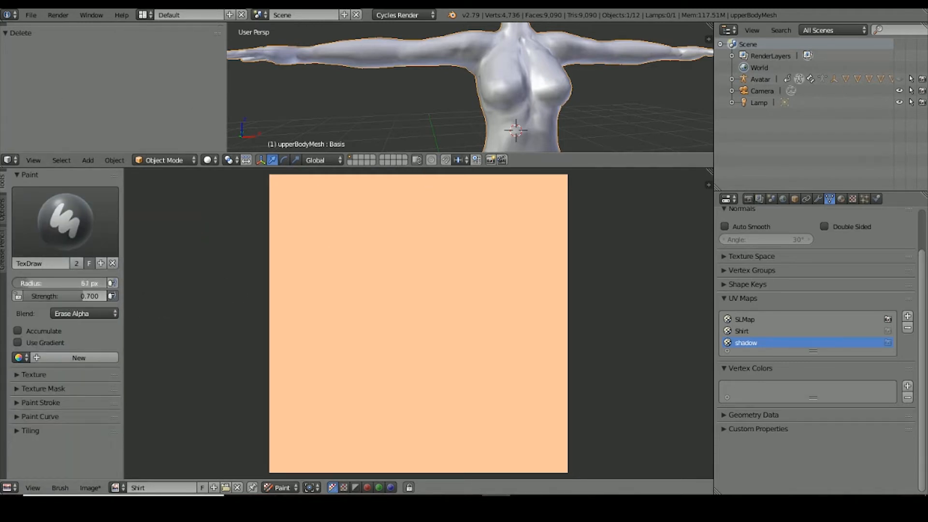
pyautogui.moveTo(19, 284); pyautogui.dragTo(29, 283)
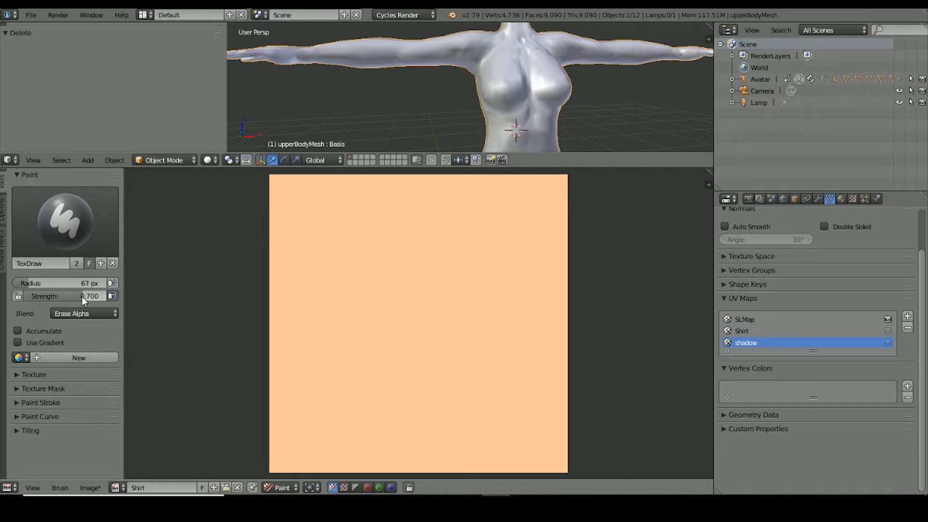
pyautogui.moveTo(82, 297); pyautogui.dragTo(112, 297)
# Erase the entire Shirt image to transparency, enlarging the brush radius to 116 px.
pyautogui.moveTo(266, 193)
pyautogui.mouseDown()
pyautogui.moveTo(259, 187)
pyautogui.moveTo(584, 201)
pyautogui.moveTo(232, 170)
pyautogui.moveTo(561, 203)
pyautogui.moveTo(464, 234)
pyautogui.moveTo(255, 213)
pyautogui.mouseUp()
pyautogui.moveTo(28, 284)
pyautogui.mouseDown()
pyautogui.moveTo(54, 284)
pyautogui.moveTo(37, 284)
pyautogui.mouseUp()
pyautogui.moveTo(308, 251)
pyautogui.mouseDown()
pyautogui.moveTo(485, 234)
pyautogui.moveTo(211, 248)
pyautogui.moveTo(369, 259)
pyautogui.moveTo(568, 292)
pyautogui.moveTo(226, 327)
pyautogui.moveTo(408, 325)
pyautogui.moveTo(659, 372)
pyautogui.moveTo(159, 402)
pyautogui.moveTo(328, 377)
pyautogui.moveTo(286, 429)
pyautogui.moveTo(566, 439)
pyautogui.moveTo(535, 460)
pyautogui.moveTo(707, 467)
pyautogui.mouseUp()
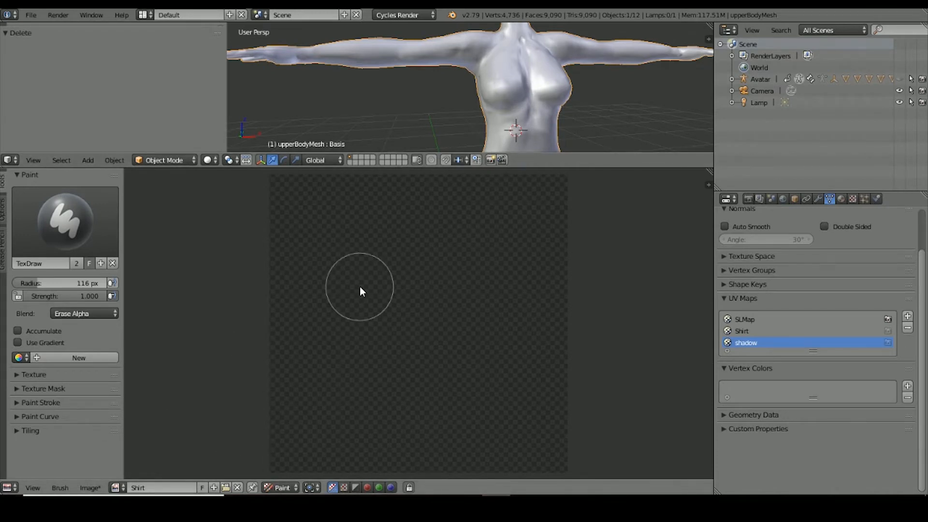
# Display the shadow image and erase all of it to transparency with the same brush.
pyautogui.click(115, 488)
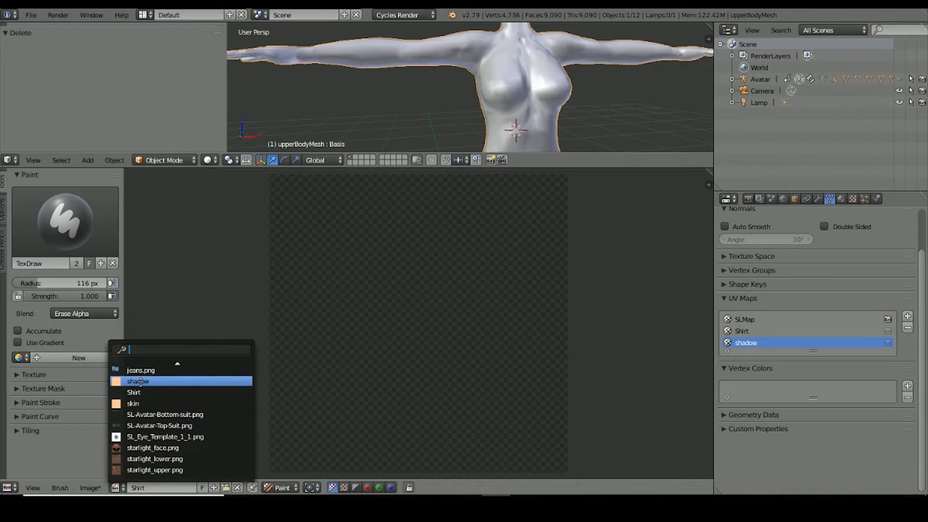
pyautogui.click(140, 382)
pyautogui.moveTo(263, 169)
pyautogui.mouseDown()
pyautogui.moveTo(556, 184)
pyautogui.moveTo(393, 167)
pyautogui.mouseUp()
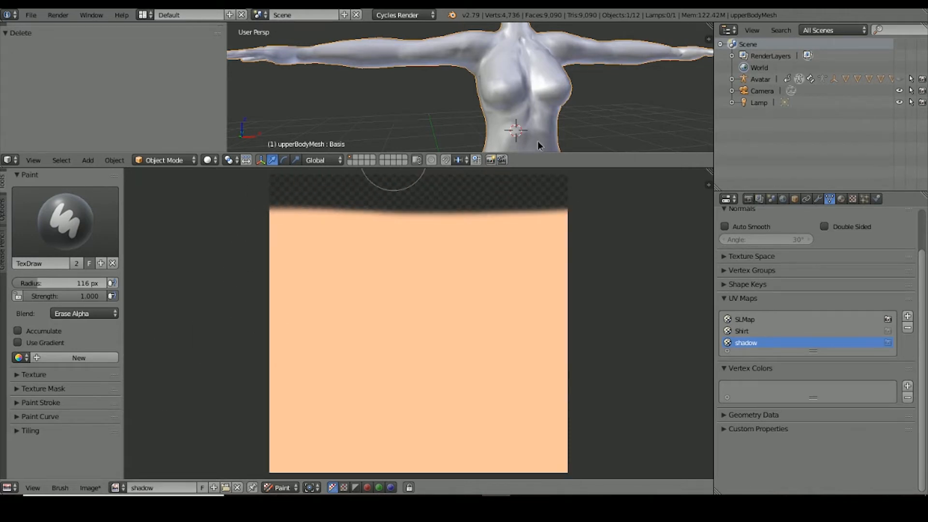
pyautogui.moveTo(537, 174)
pyautogui.mouseDown()
pyautogui.moveTo(561, 213)
pyautogui.moveTo(253, 259)
pyautogui.moveTo(515, 301)
pyautogui.moveTo(261, 306)
pyautogui.moveTo(559, 333)
pyautogui.moveTo(310, 375)
pyautogui.moveTo(286, 429)
pyautogui.moveTo(358, 442)
pyautogui.moveTo(271, 464)
pyautogui.moveTo(522, 466)
pyautogui.mouseUp()
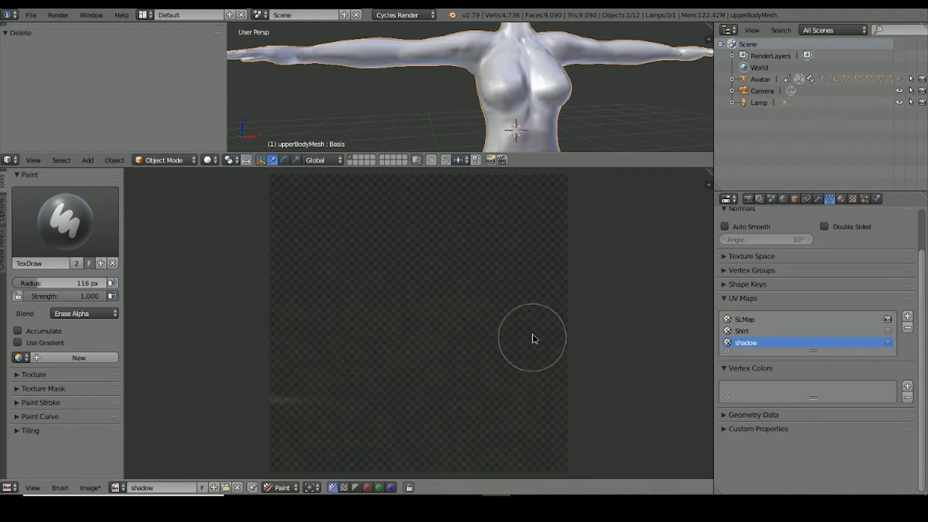
pyautogui.moveTo(532, 334)
pyautogui.mouseDown()
pyautogui.moveTo(339, 312)
pyautogui.moveTo(256, 375)
pyautogui.moveTo(262, 469)
pyautogui.moveTo(258, 437)
pyautogui.mouseUp()
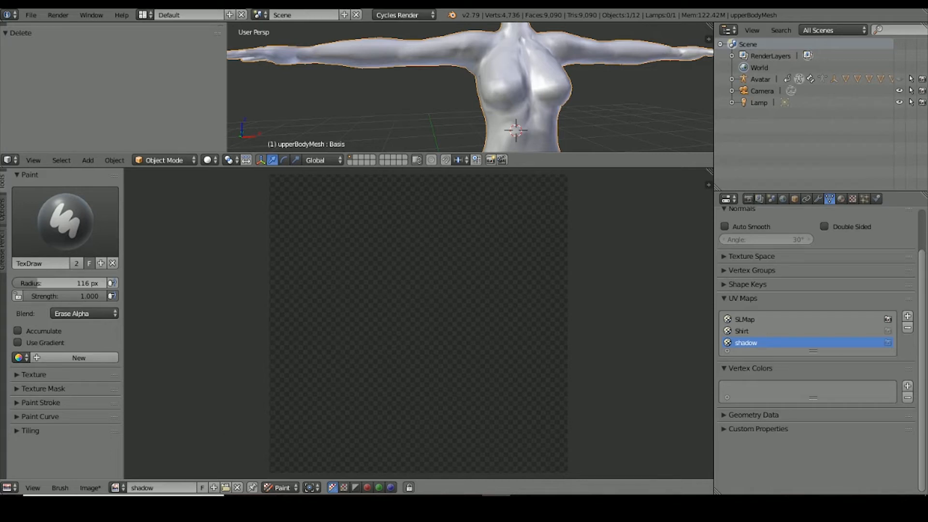
# Return the UV/Image Editor to View mode and collapse its tool shelf.
pyautogui.click(283, 488)
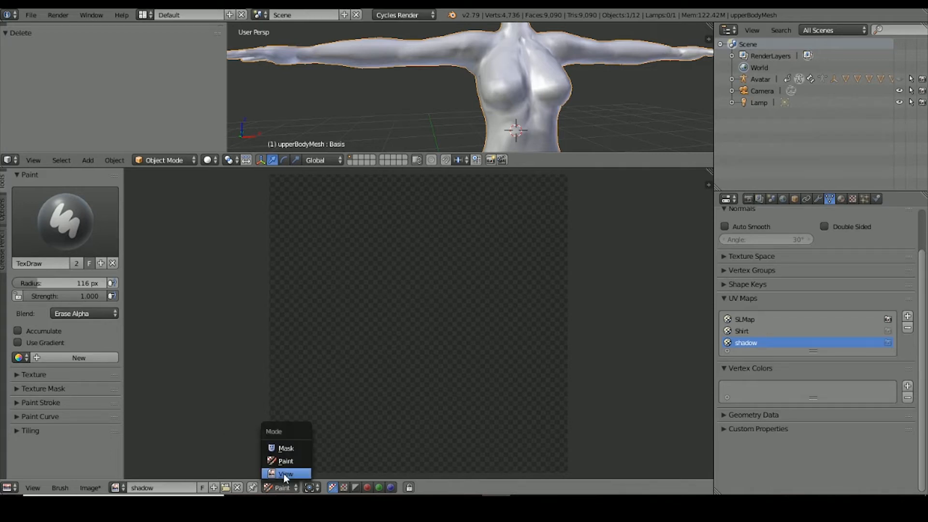
pyautogui.click(283, 474)
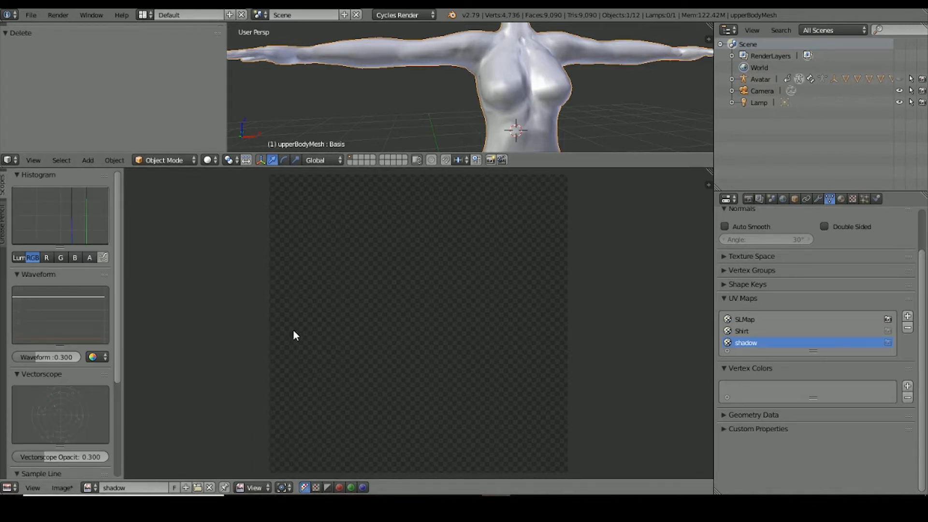
pyautogui.moveTo(123, 289); pyautogui.dragTo(9, 290)
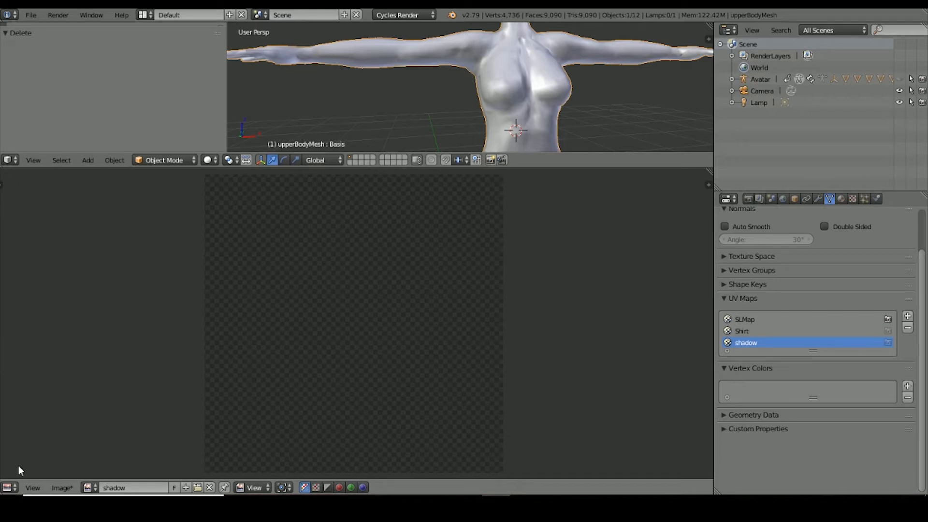
# Change the image editor area to the Node Editor and show the upper body's material settings.
pyautogui.click(8, 487)
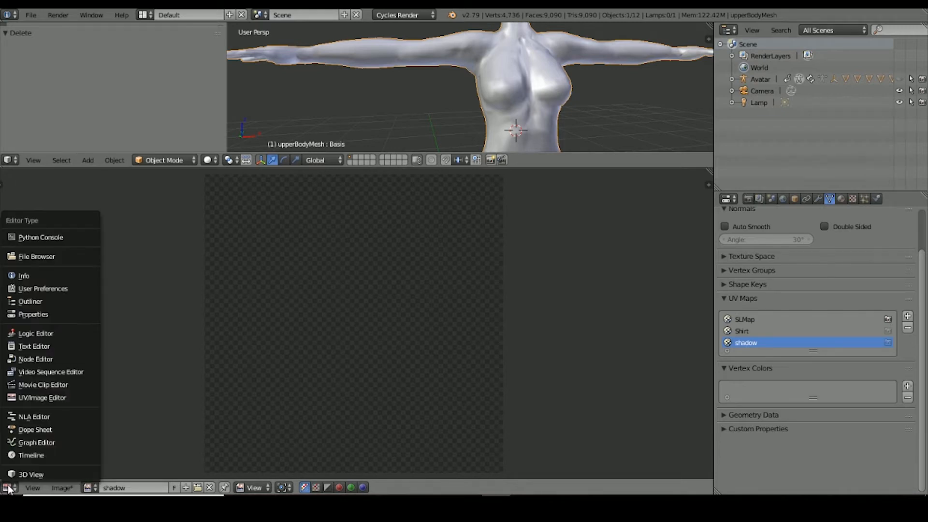
pyautogui.click(33, 358)
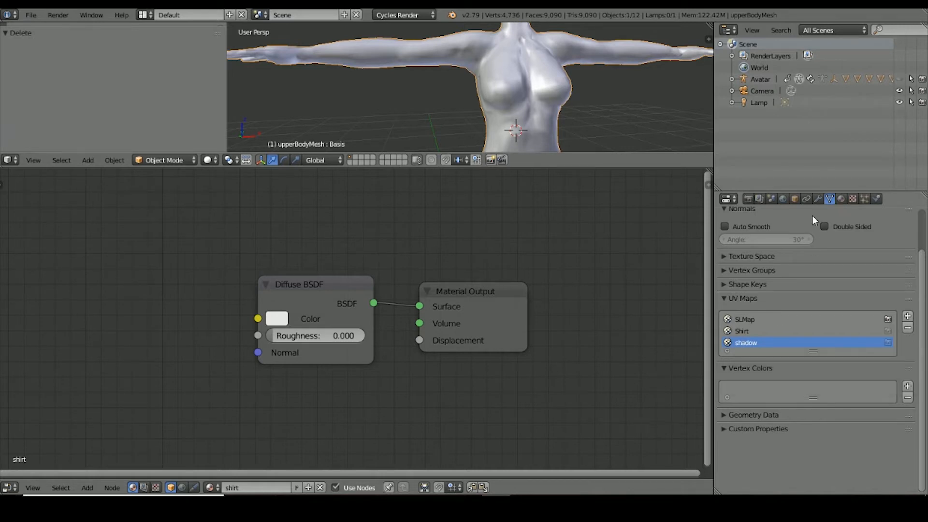
pyautogui.click(841, 199)
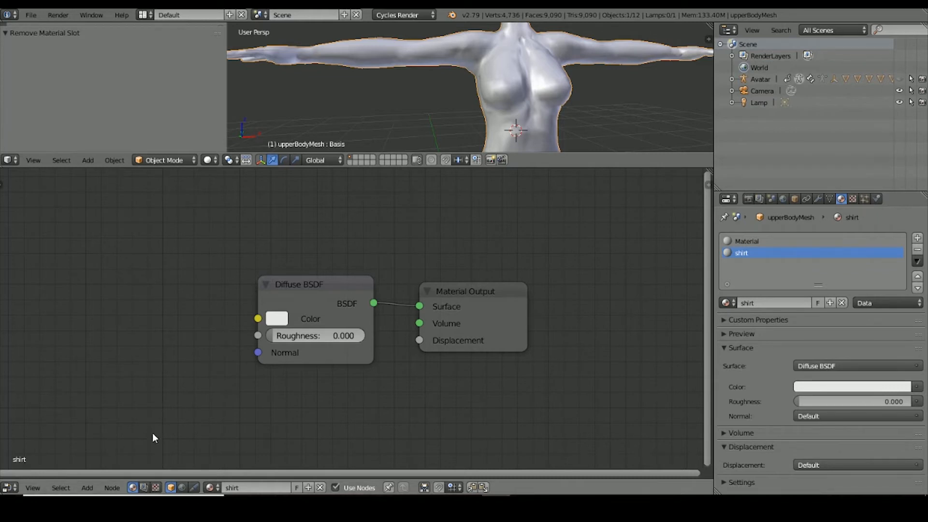
# Add an Image Texture node to the shirt material and place it before the Diffuse BSDF node.
pyautogui.click(87, 489)
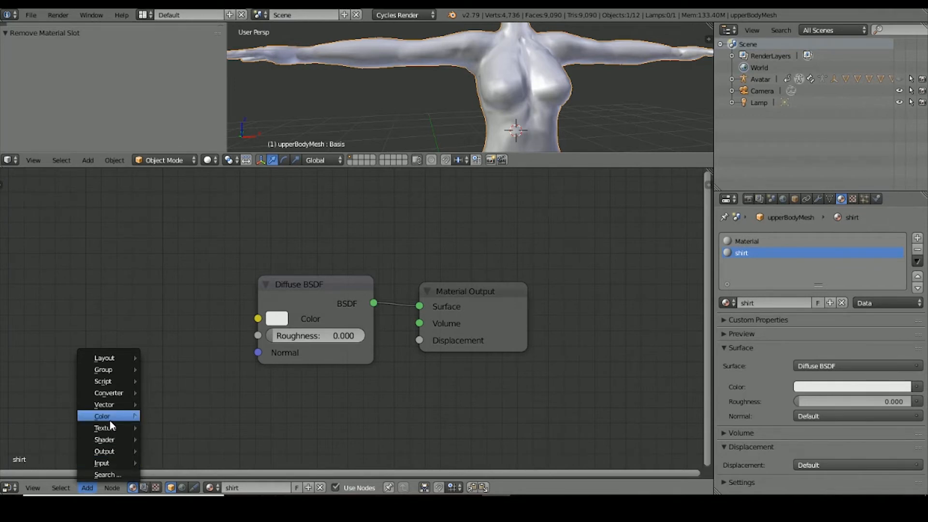
pyautogui.moveTo(109, 429)
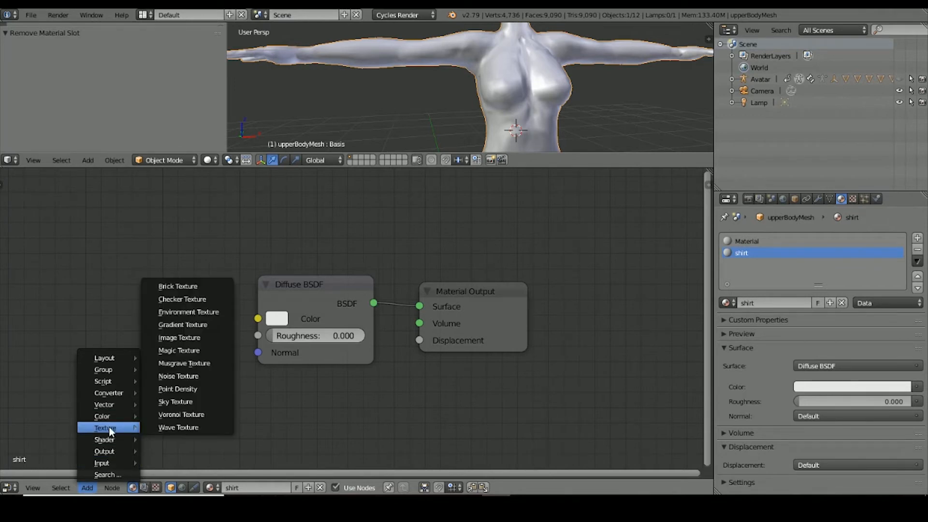
pyautogui.click(172, 337)
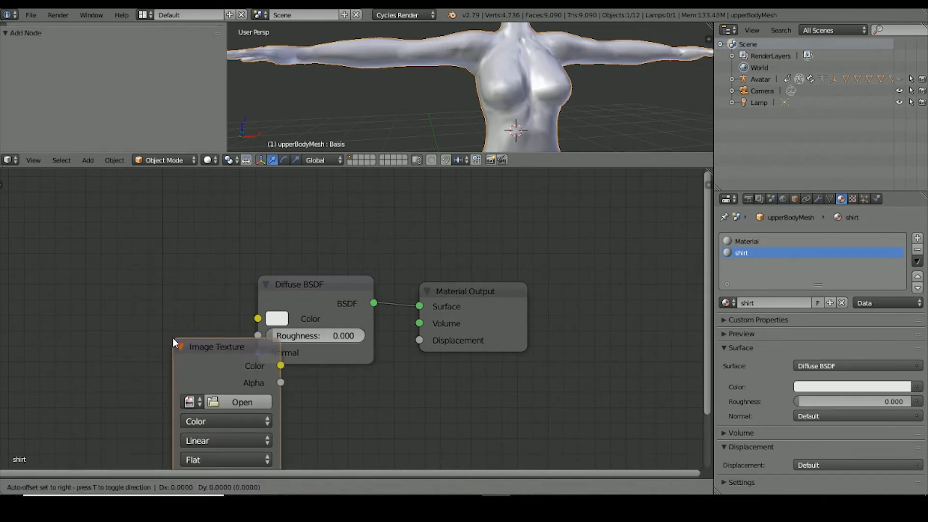
pyautogui.click(107, 246)
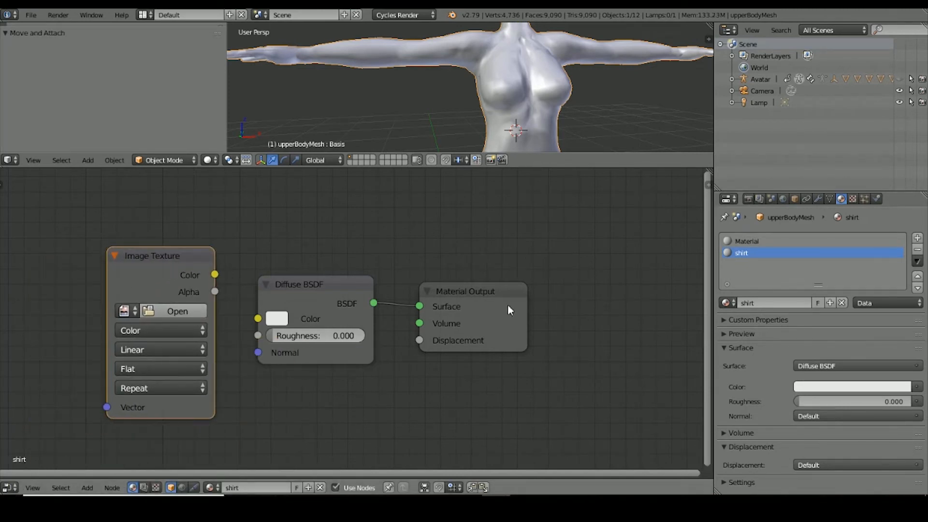
# Assign the skin image to the Image Texture node and link its Color output to the Diffuse BSDF's Color input.
pyautogui.click(123, 311)
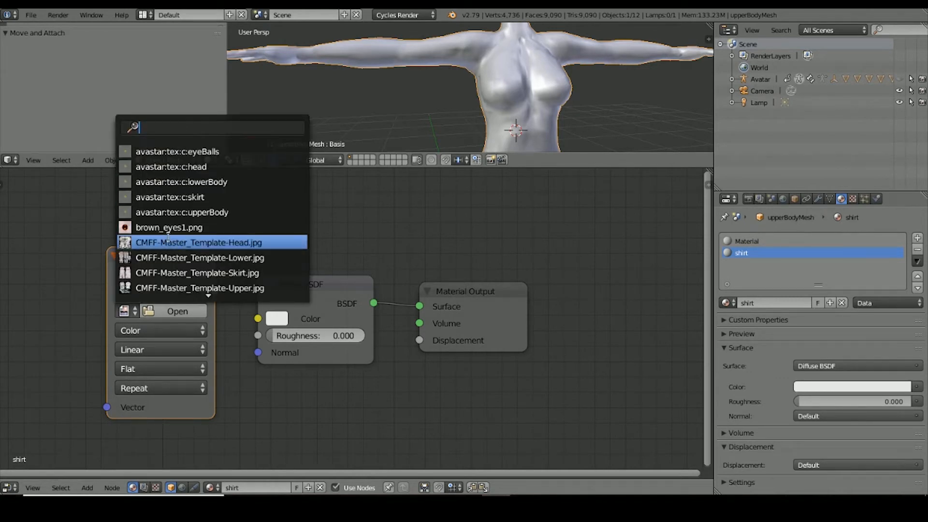
pyautogui.scroll(-5, 168, 236)
pyautogui.scroll(-2, 168, 237)
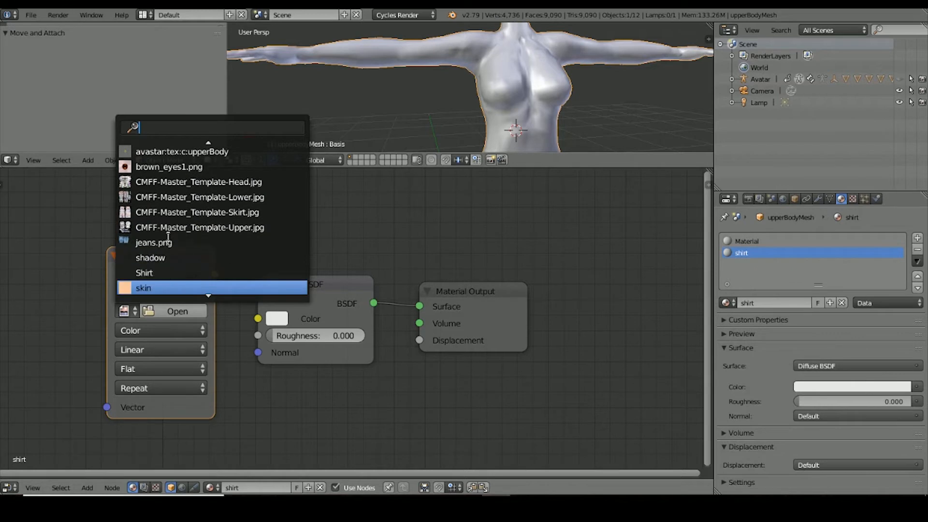
pyautogui.click(143, 288)
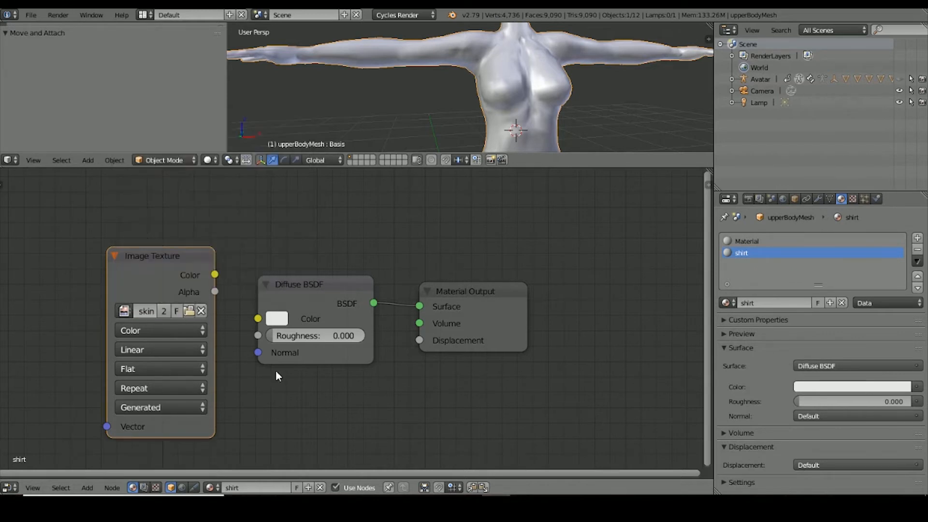
pyautogui.moveTo(215, 274); pyautogui.dragTo(257, 318)
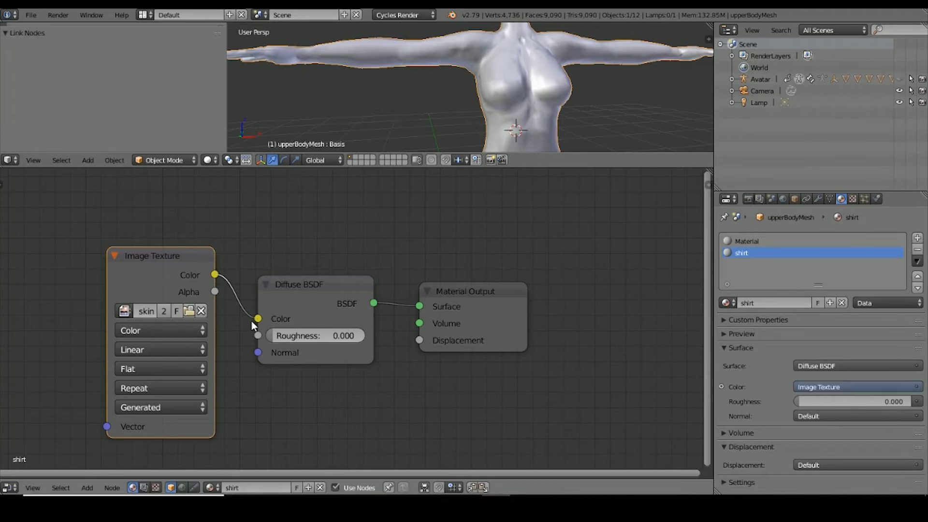
# Spread the Diffuse BSDF and Material Output nodes out in a row beside the Image Texture node.
pyautogui.moveTo(309, 283); pyautogui.dragTo(331, 257)
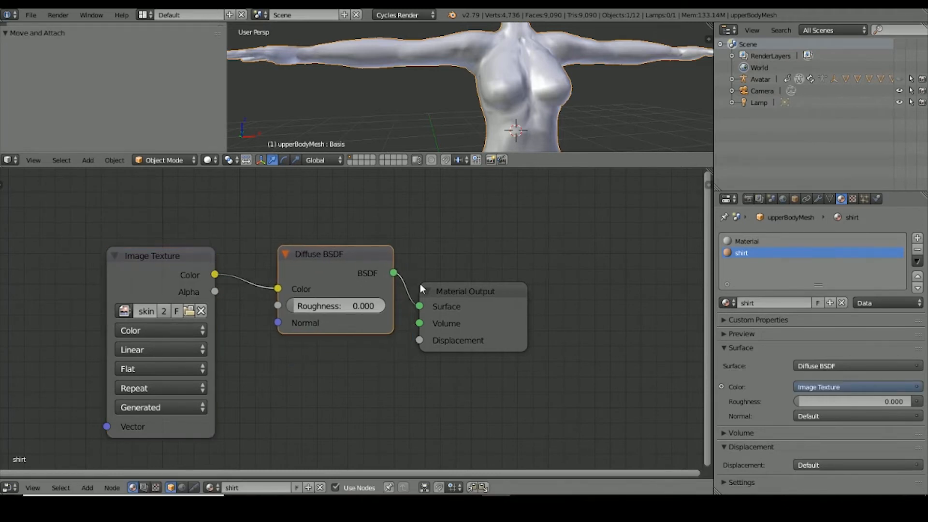
pyautogui.moveTo(420, 285); pyautogui.dragTo(480, 248)
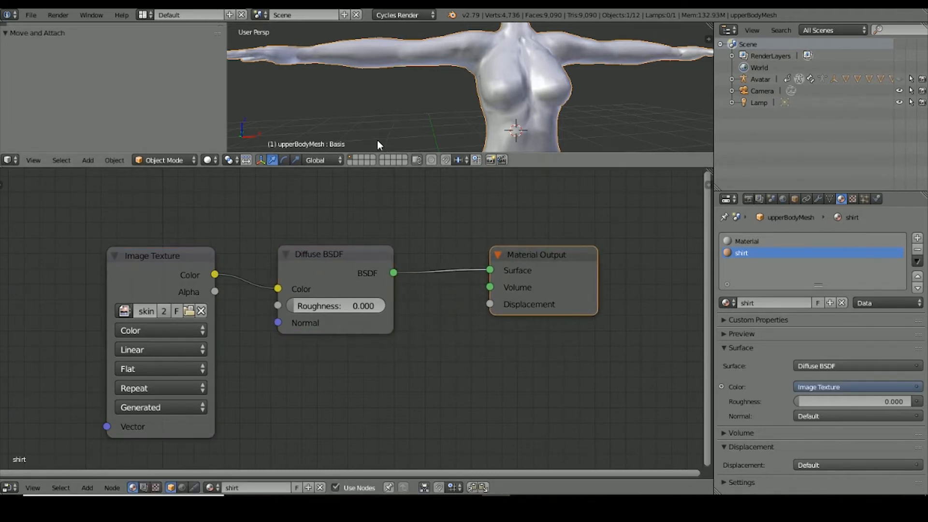
pyautogui.moveTo(364, 250); pyautogui.dragTo(405, 257)
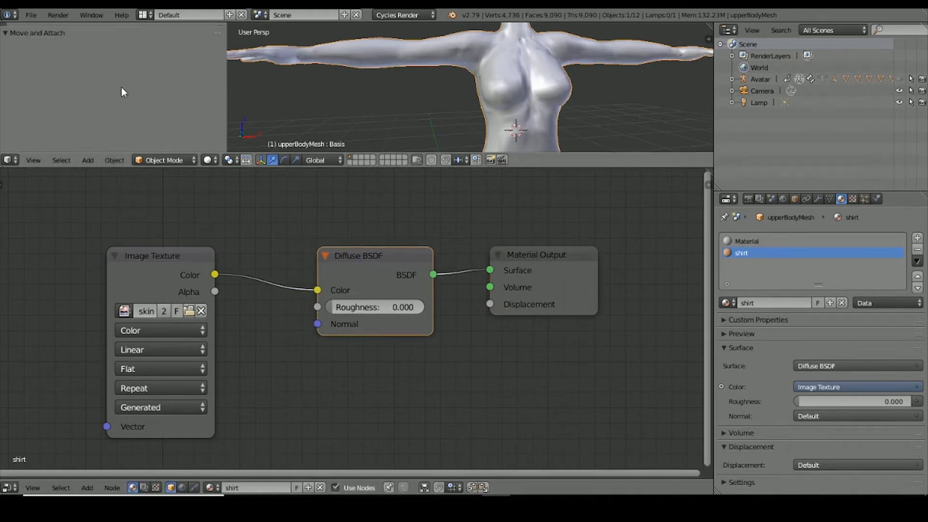
# Switch the 3D view to Material shading, slightly enlarge the Node Editor and move the Image Texture node closer to the Diffuse BSDF.
pyautogui.click(207, 161)
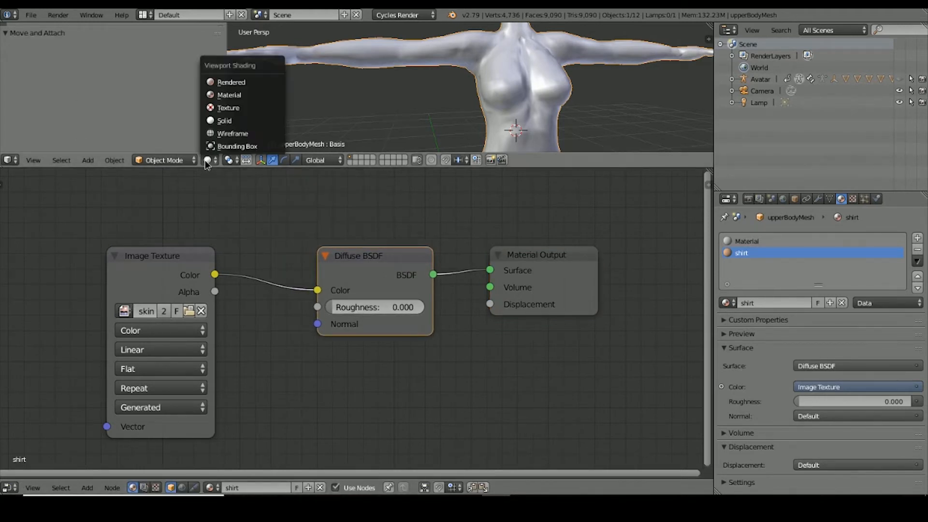
pyautogui.click(220, 96)
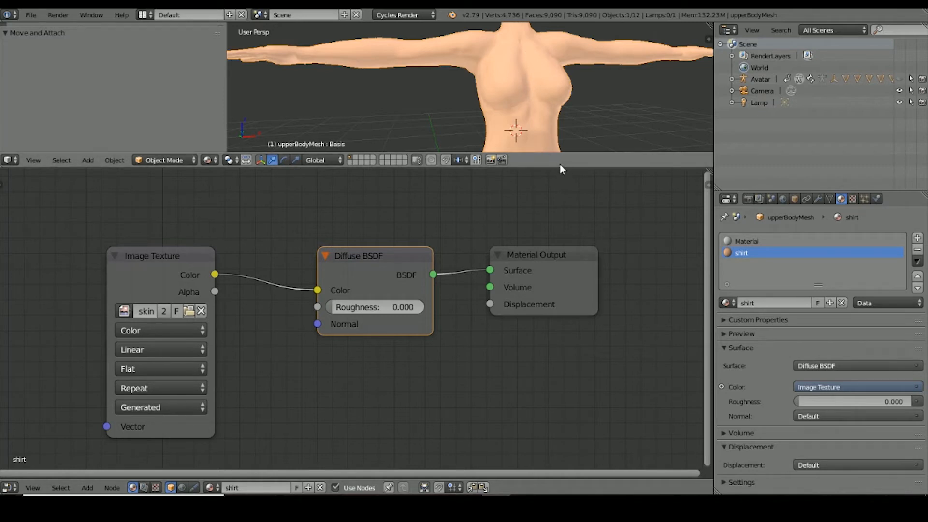
pyautogui.moveTo(561, 169)
pyautogui.mouseDown()
pyautogui.moveTo(563, 275)
pyautogui.moveTo(551, 120)
pyautogui.moveTo(551, 158)
pyautogui.mouseUp()
pyautogui.moveTo(158, 251); pyautogui.dragTo(216, 249)
pyautogui.moveTo(366, 252); pyautogui.dragTo(364, 245)
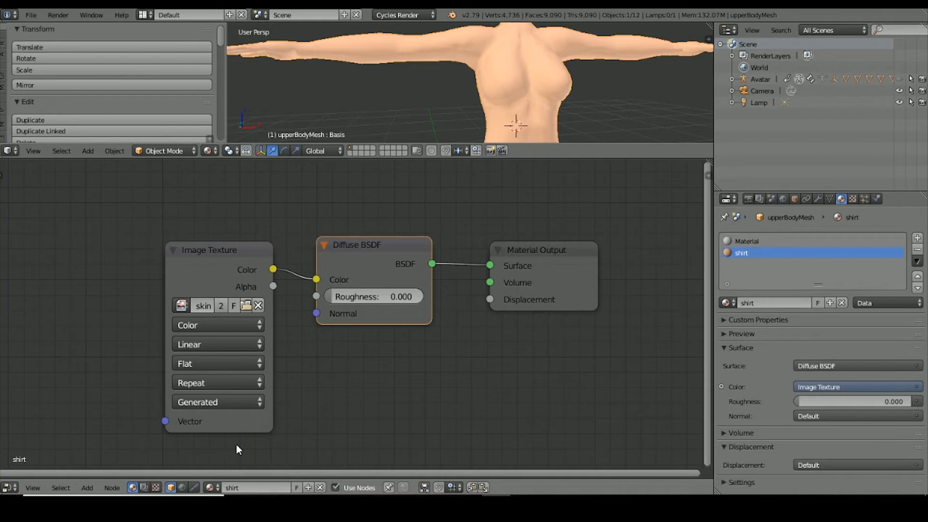
# Add a UV Map node set to SLMap before the skin Image Texture node and link its UV output to the Vector input.
pyautogui.click(90, 489)
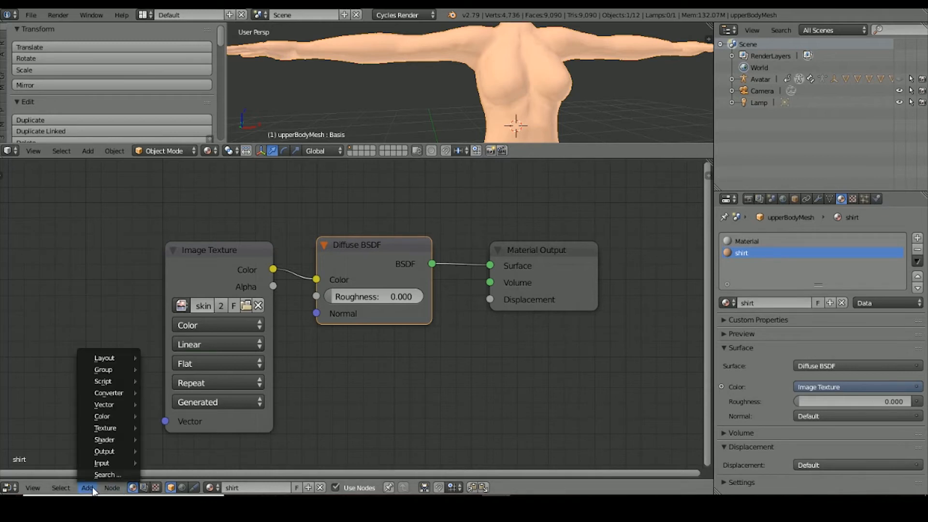
pyautogui.click(87, 487)
pyautogui.moveTo(106, 463)
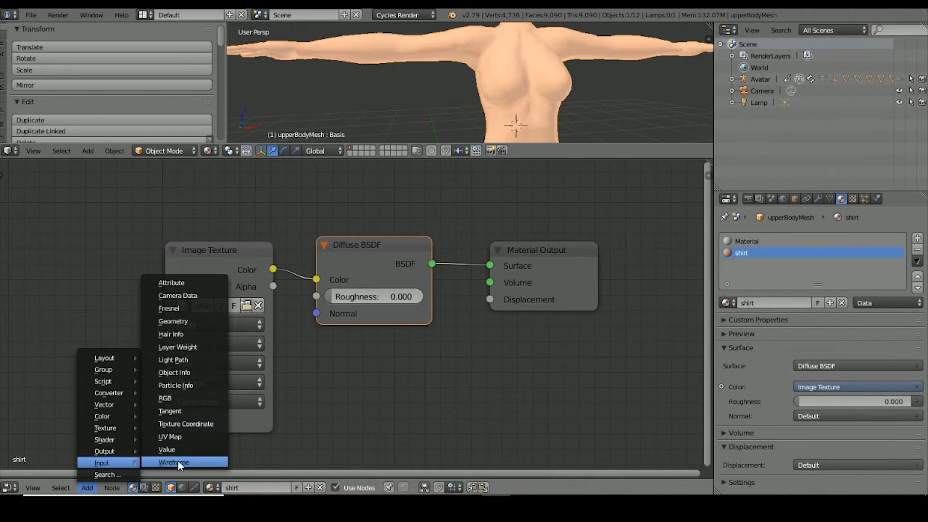
pyautogui.click(173, 436)
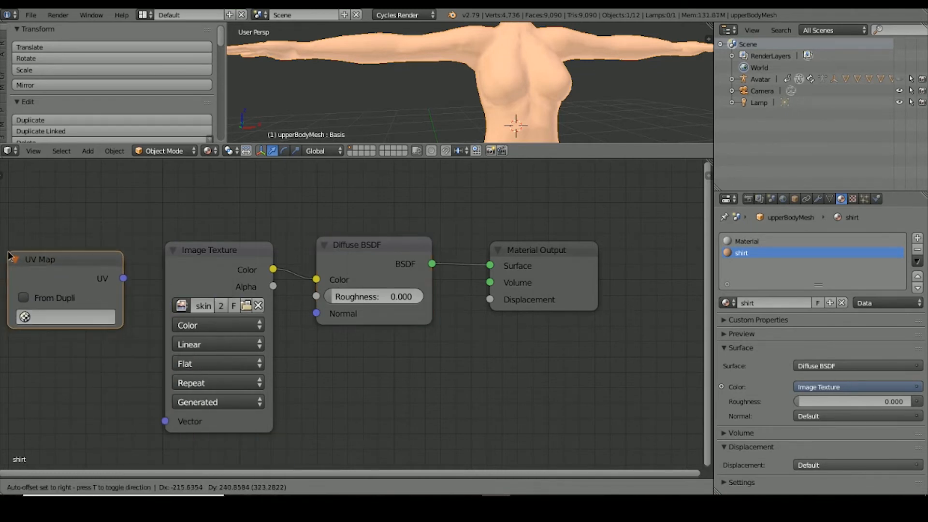
pyautogui.click(3, 248)
pyautogui.click(44, 319)
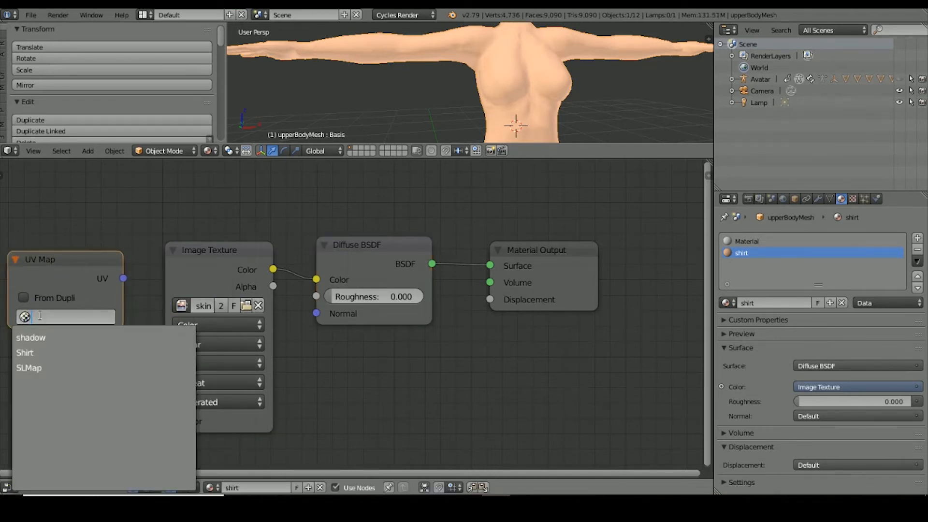
pyautogui.click(38, 368)
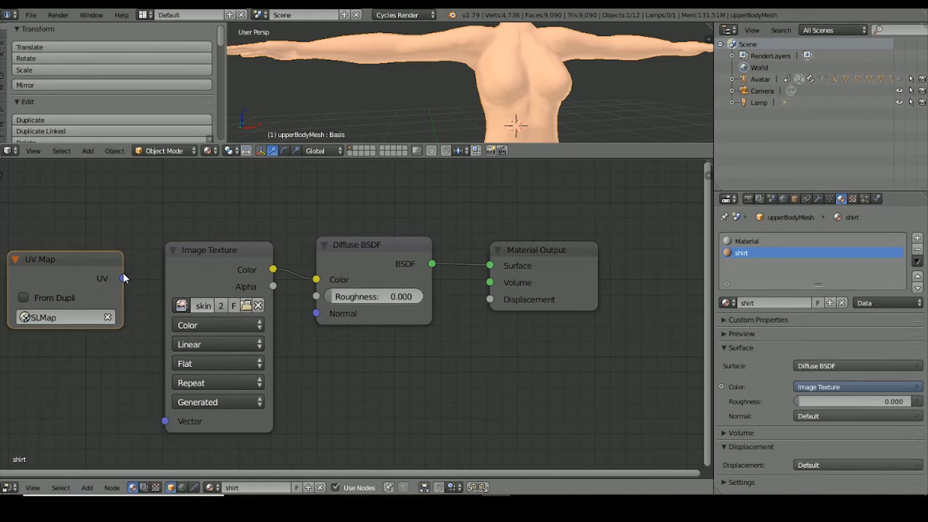
pyautogui.moveTo(123, 279); pyautogui.dragTo(165, 421)
# Move the Diffuse BSDF and Material Output nodes farther from the Image Texture node to make room between them.
pyautogui.moveTo(378, 251); pyautogui.dragTo(404, 267)
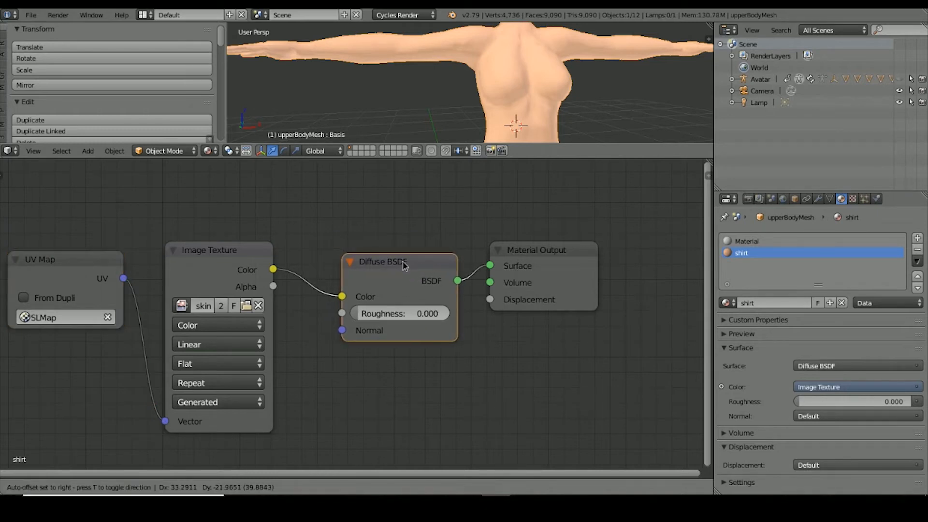
pyautogui.moveTo(562, 252); pyautogui.dragTo(612, 276)
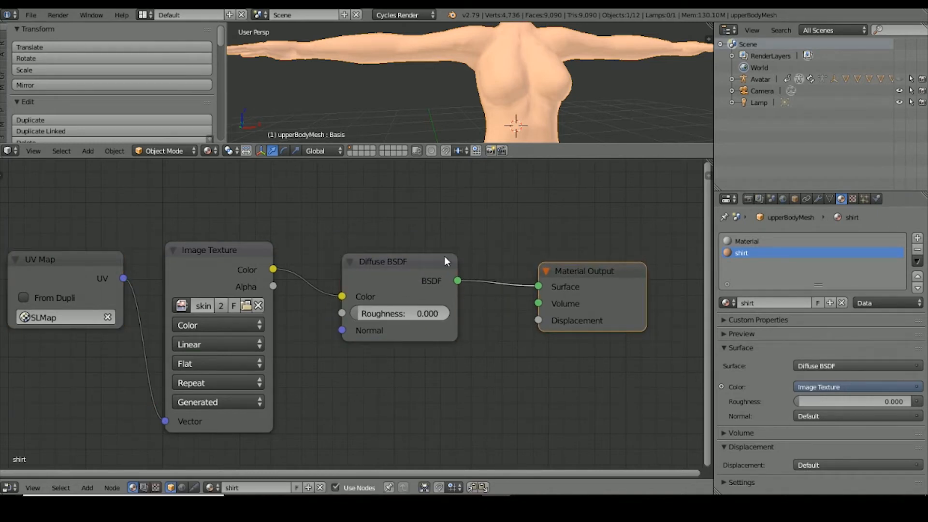
pyautogui.moveTo(408, 262); pyautogui.dragTo(431, 279)
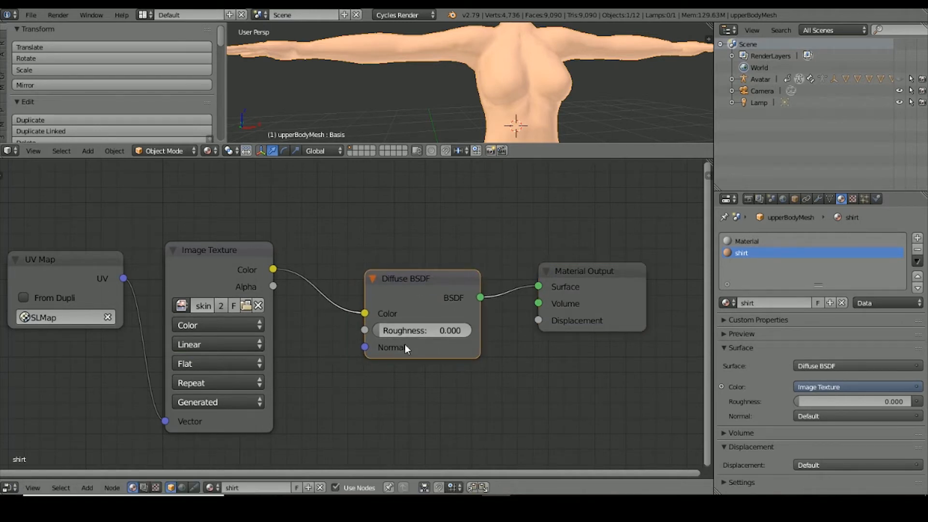
# Add a Mix Shader node above the row and shift the Diffuse BSDF node toward the Material Output to free space for it.
pyautogui.click(93, 490)
pyautogui.moveTo(102, 438)
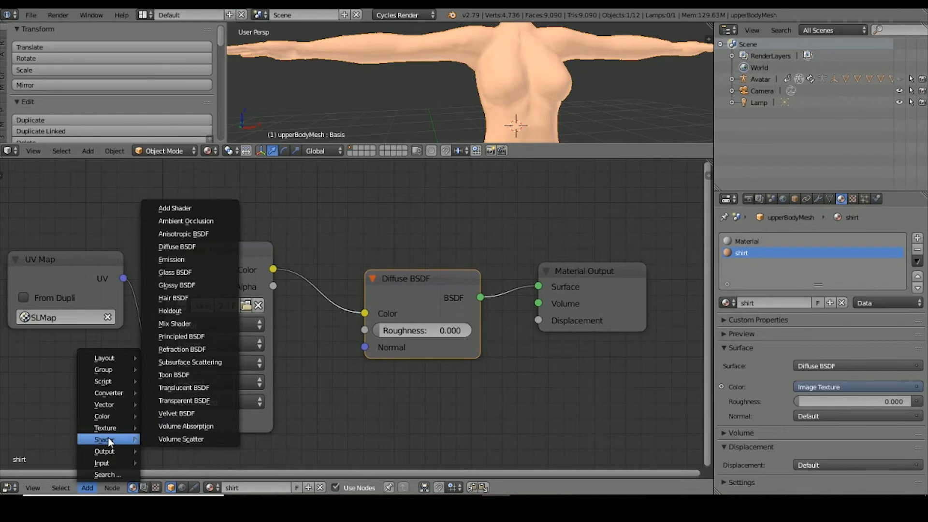
pyautogui.click(191, 324)
pyautogui.click(291, 175)
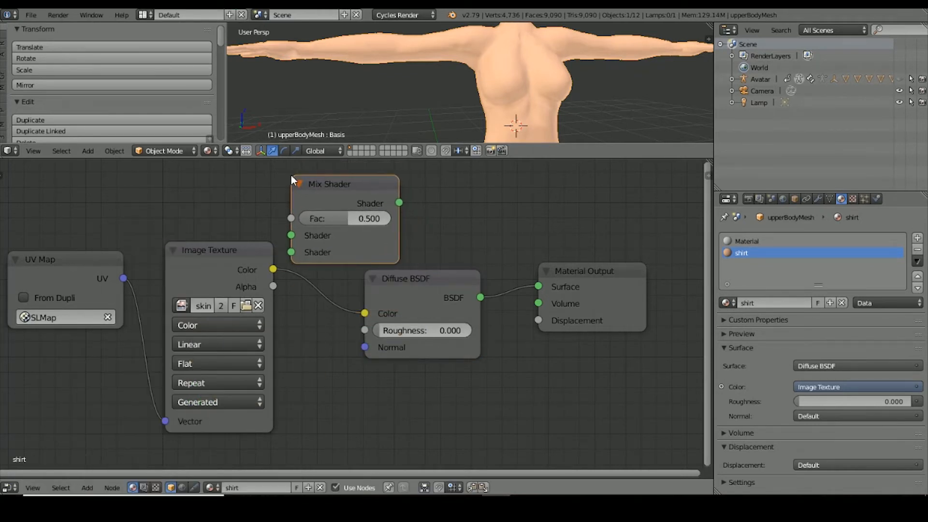
pyautogui.moveTo(419, 275); pyautogui.dragTo(528, 248)
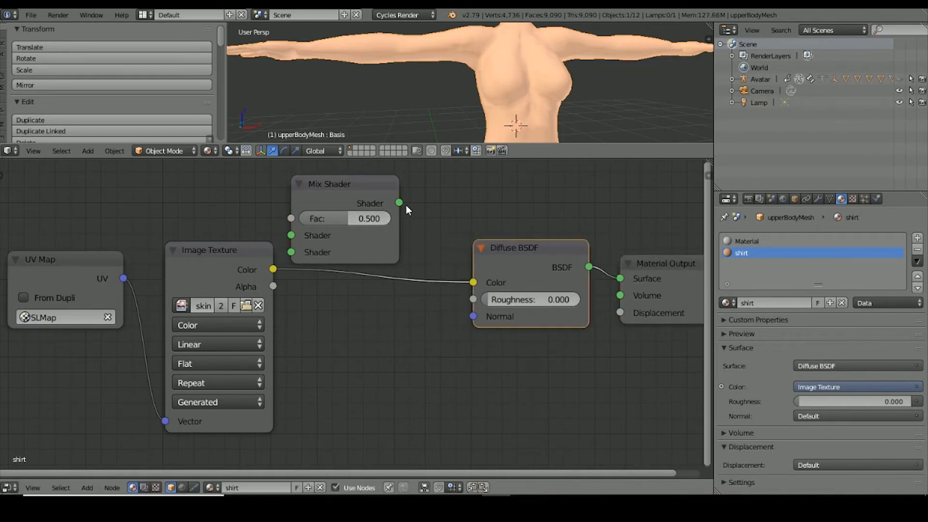
# Insert the Mix Shader between the skin Image Texture and Diffuse BSDF, linking the skin Color to its first Shader input and its output to Diffuse Color.
pyautogui.moveTo(399, 203)
pyautogui.mouseDown()
pyautogui.moveTo(423, 281)
pyautogui.moveTo(473, 284)
pyautogui.mouseUp()
pyautogui.moveTo(334, 183); pyautogui.dragTo(368, 249)
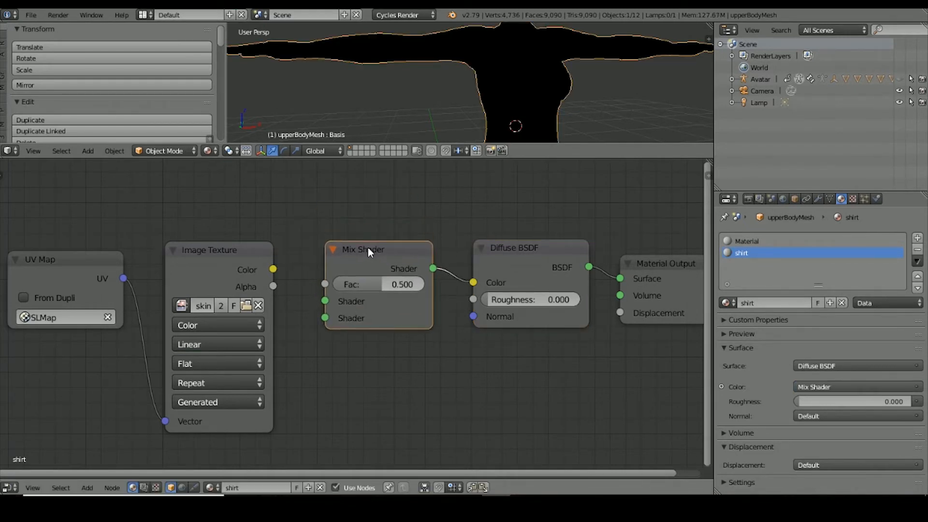
pyautogui.moveTo(273, 270); pyautogui.dragTo(322, 307)
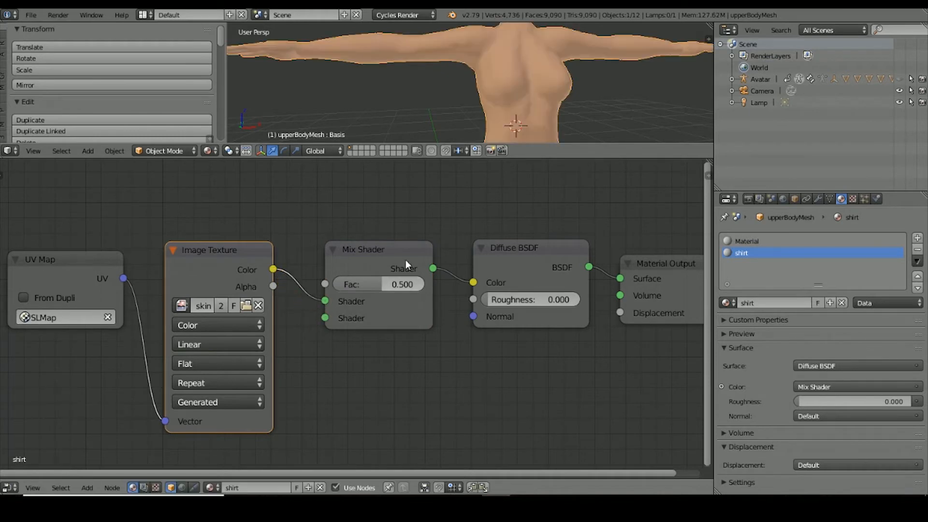
pyautogui.moveTo(372, 248); pyautogui.dragTo(387, 250)
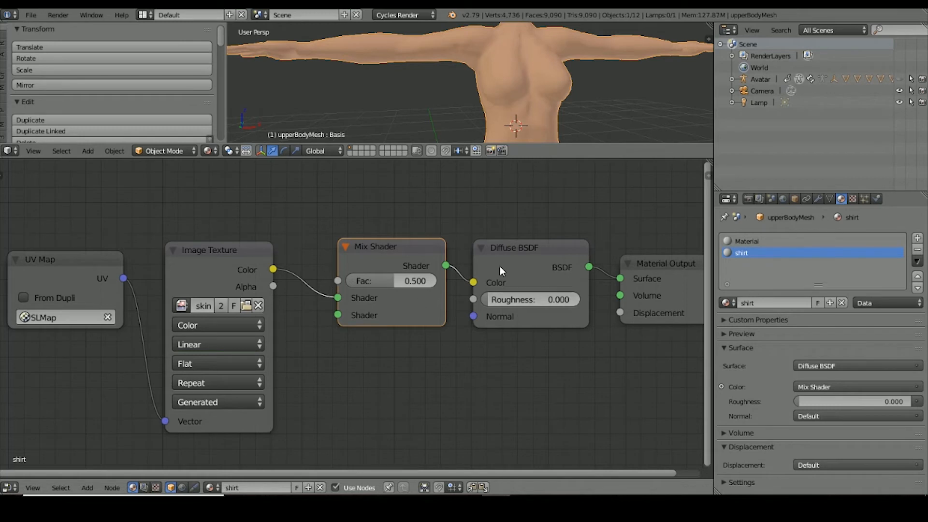
pyautogui.click(506, 250)
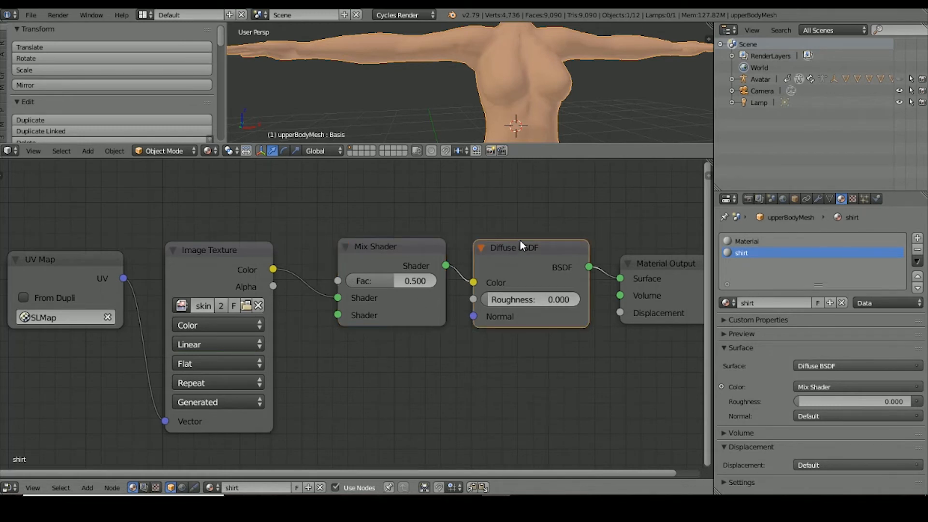
pyautogui.moveTo(521, 241); pyautogui.dragTo(524, 244)
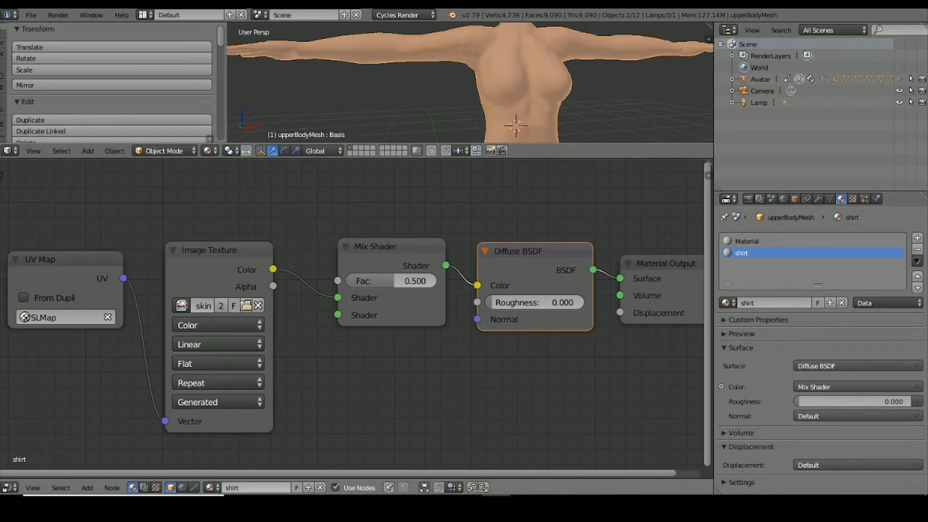
# Add a second Image Texture node and place it over the upper part of the skin Image Texture node.
pyautogui.click(85, 488)
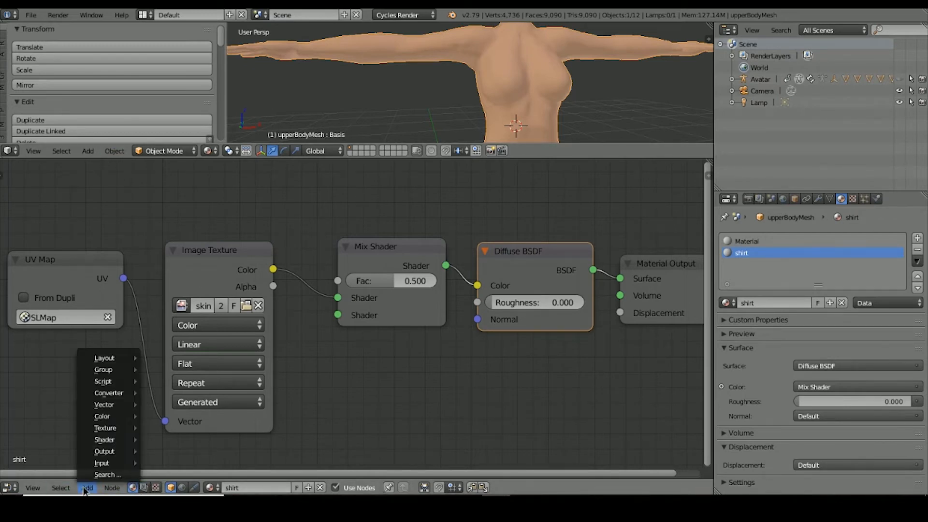
pyautogui.moveTo(105, 462)
pyautogui.moveTo(106, 428)
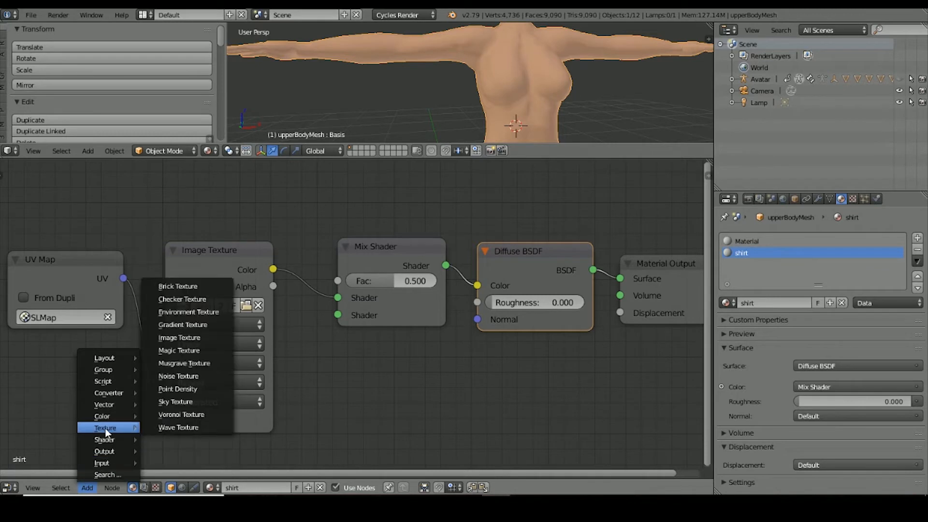
pyautogui.click(178, 338)
pyautogui.click(153, 445)
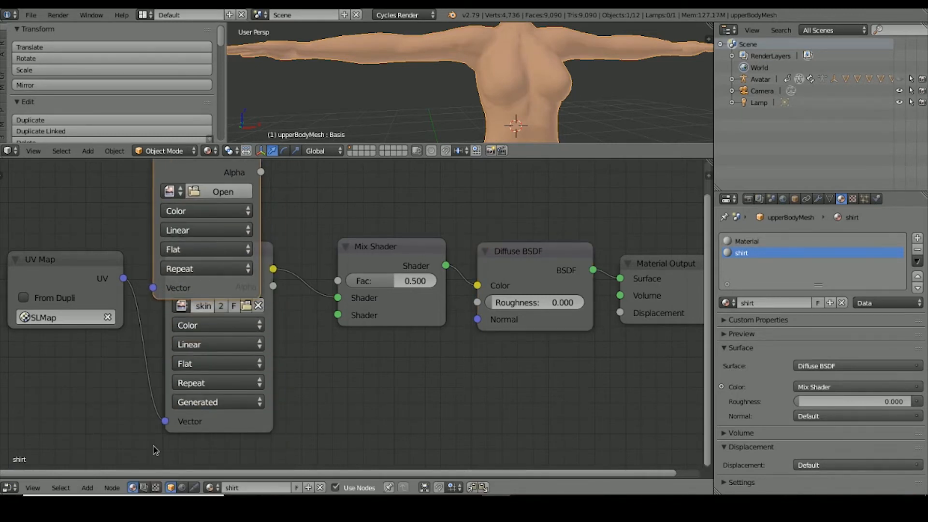
# Add a second UV Map node above the SLMap one and set it to the Shirt UV map.
pyautogui.click(88, 488)
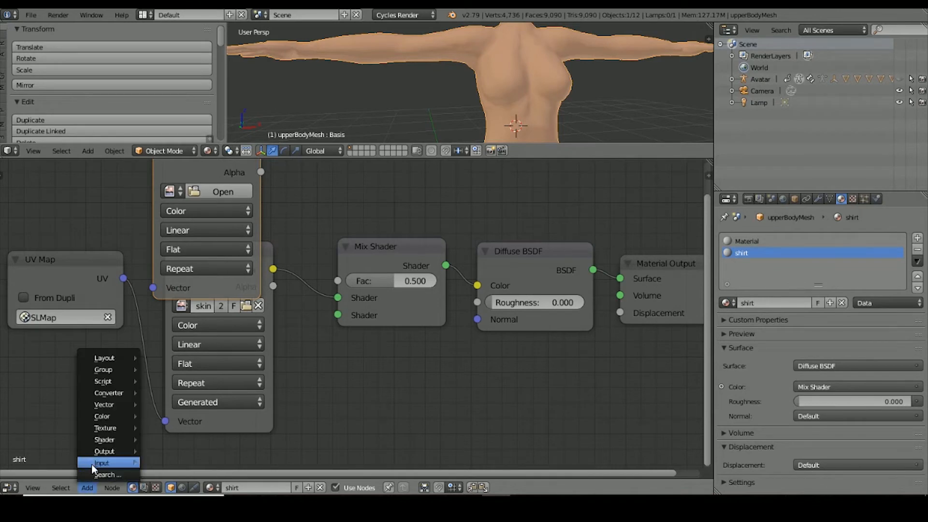
pyautogui.moveTo(91, 464)
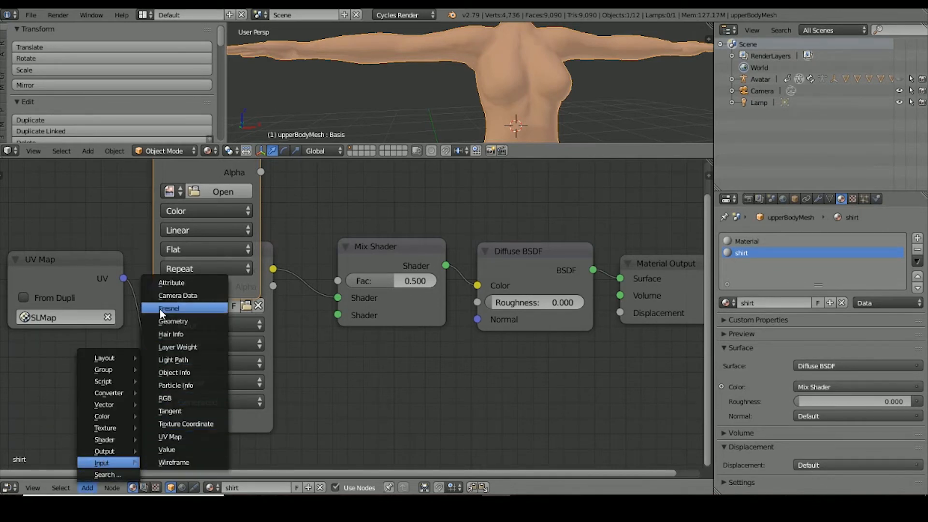
pyautogui.click(177, 434)
pyautogui.click(9, 162)
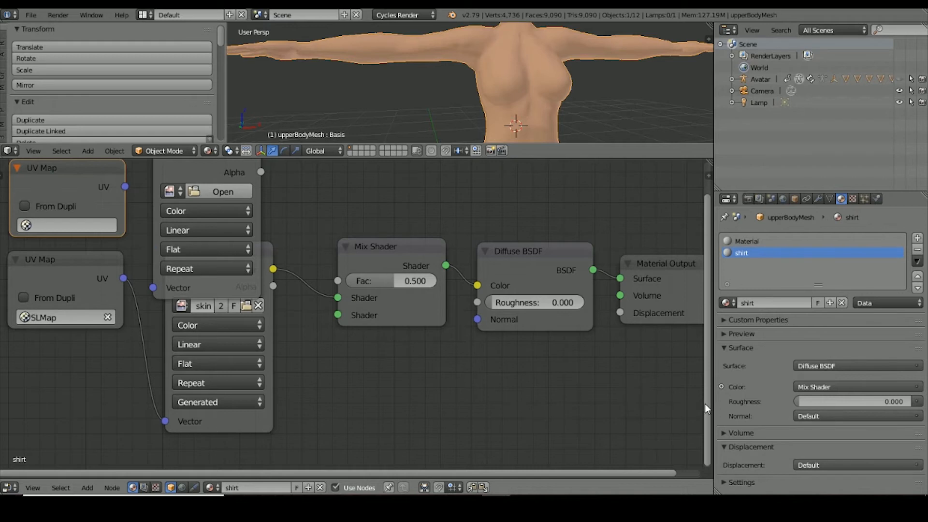
pyautogui.moveTo(705, 404); pyautogui.dragTo(703, 372)
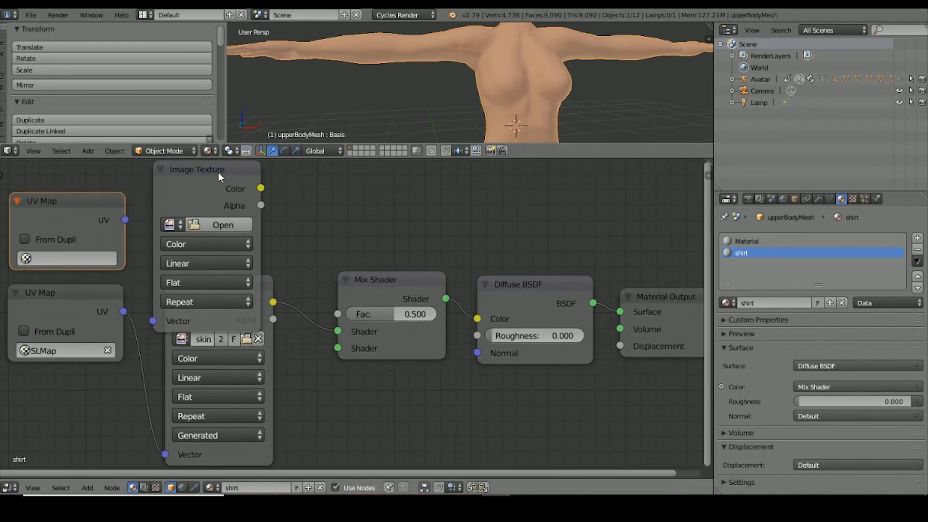
pyautogui.moveTo(219, 172)
pyautogui.mouseDown()
pyautogui.moveTo(240, 169)
pyautogui.moveTo(225, 167)
pyautogui.mouseUp()
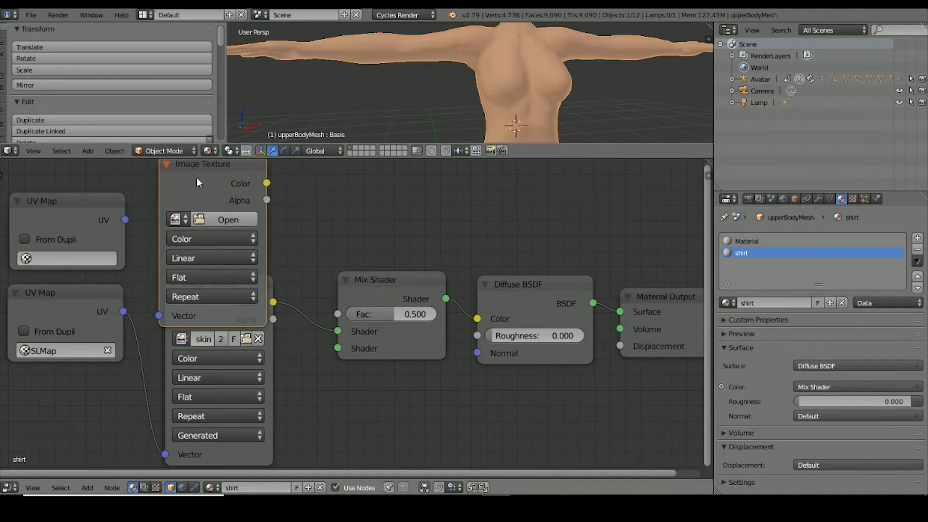
pyautogui.click(65, 258)
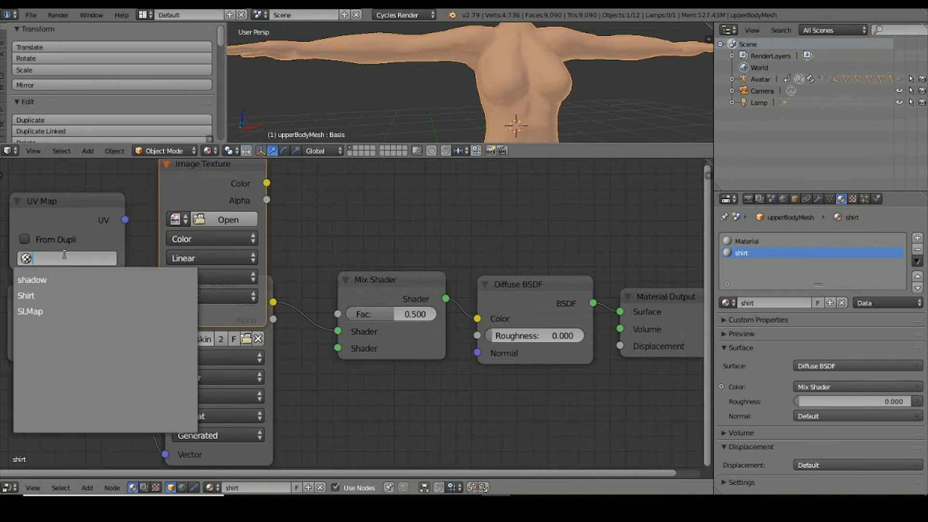
pyautogui.click(29, 296)
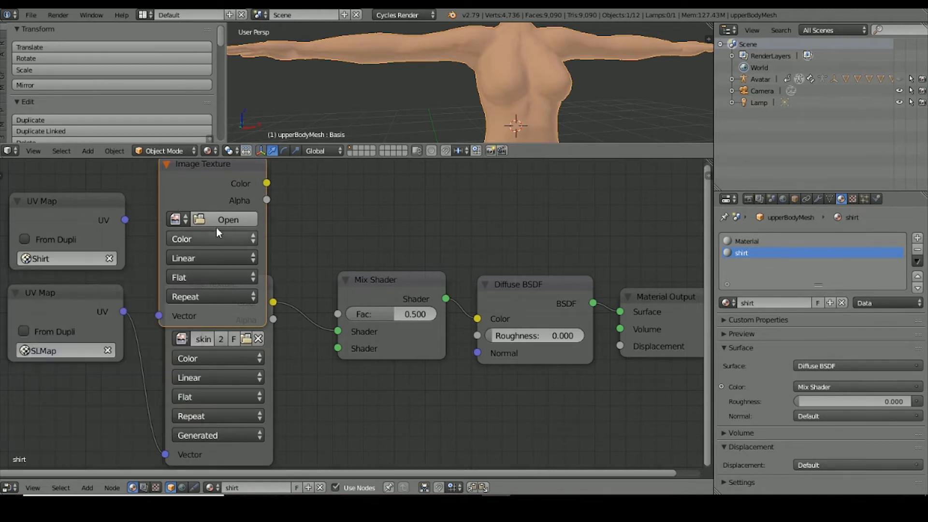
# Assign the Shirt image to the second Image Texture node and link the Shirt UV Map node to its Vector input.
pyautogui.click(177, 220)
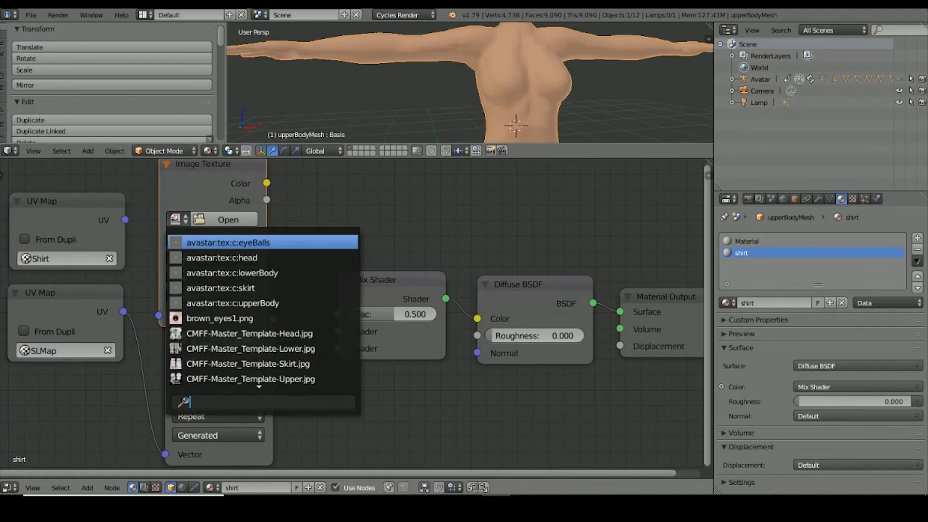
pyautogui.scroll(-10, 210, 302)
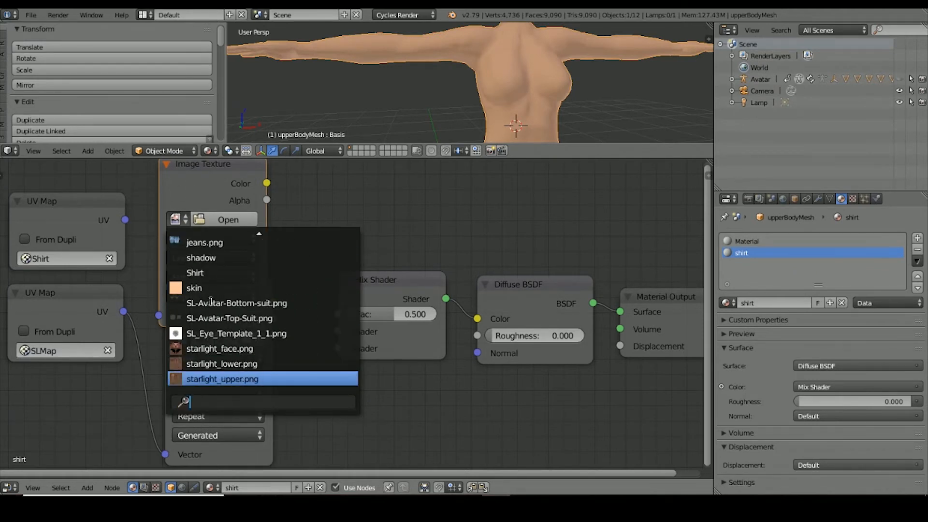
pyautogui.click(183, 289)
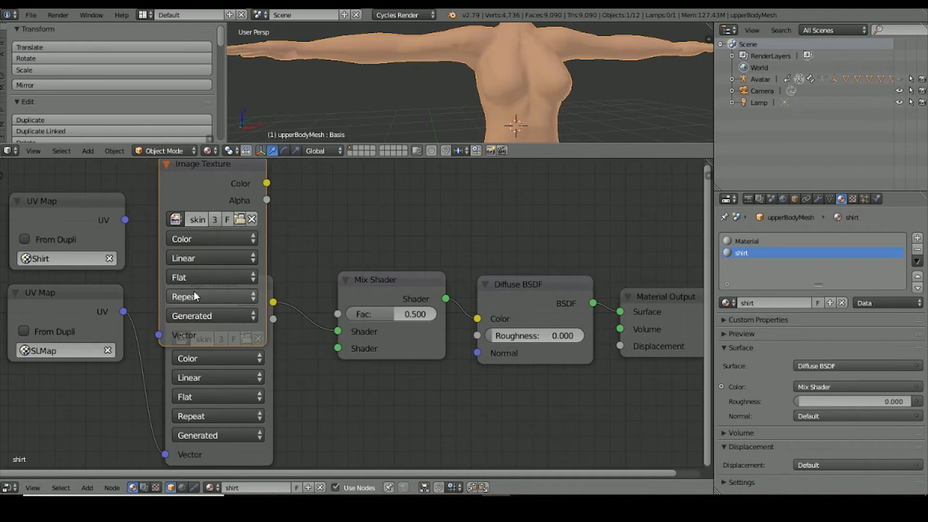
pyautogui.click(176, 219)
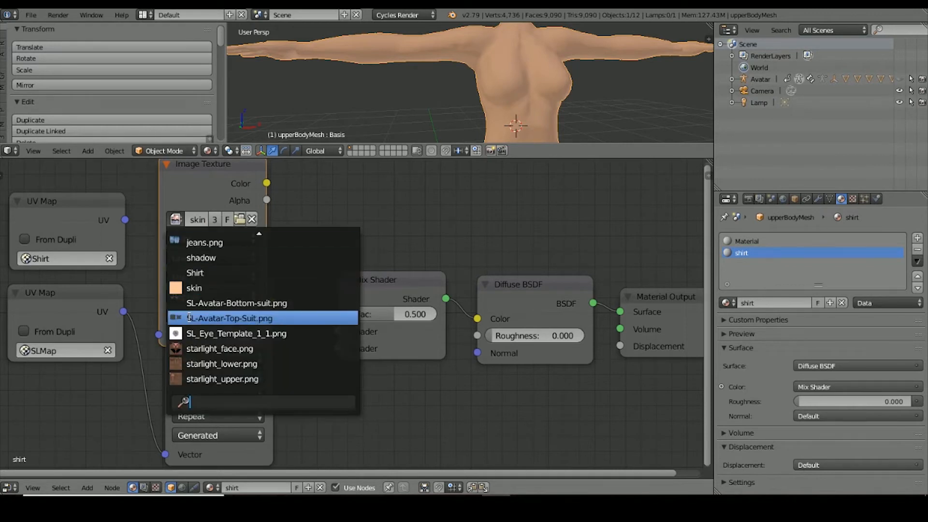
pyautogui.click(181, 277)
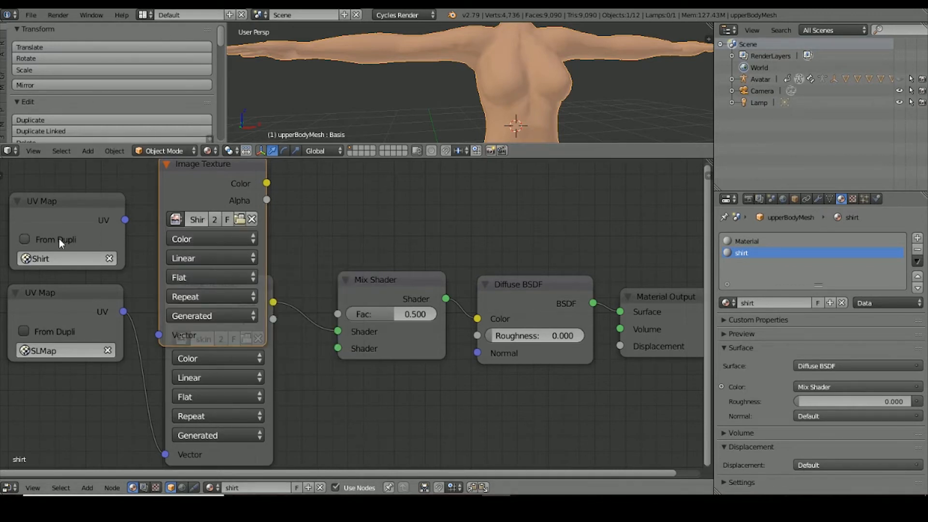
pyautogui.moveTo(124, 220); pyautogui.dragTo(153, 337)
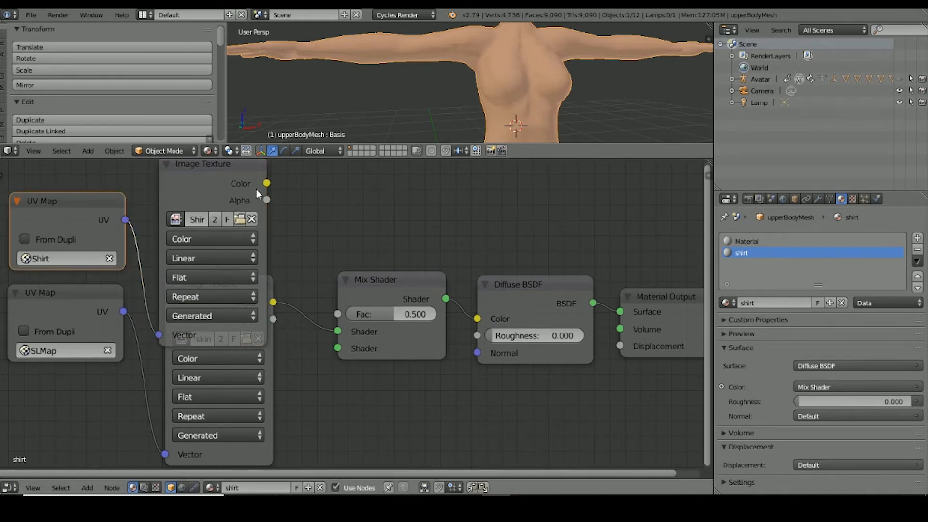
# Link the Shirt texture's Color output to the Mix Shader's second Shader input and its Alpha output to Fac.
pyautogui.moveTo(267, 183); pyautogui.dragTo(334, 349)
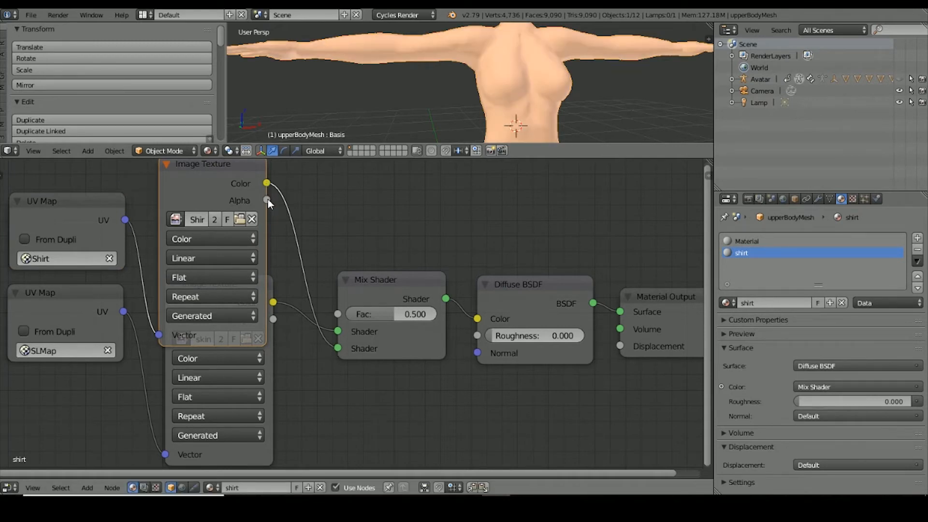
pyautogui.moveTo(268, 200); pyautogui.dragTo(338, 314)
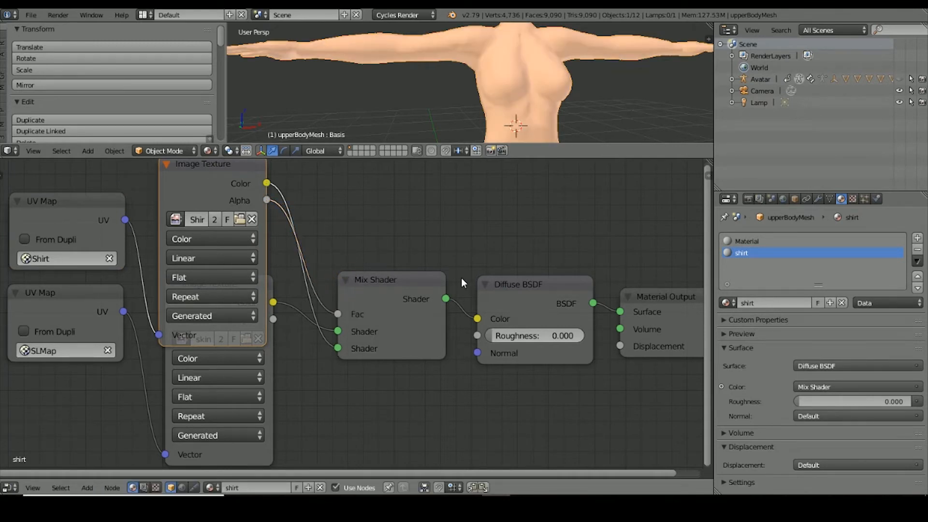
pyautogui.press('Home')
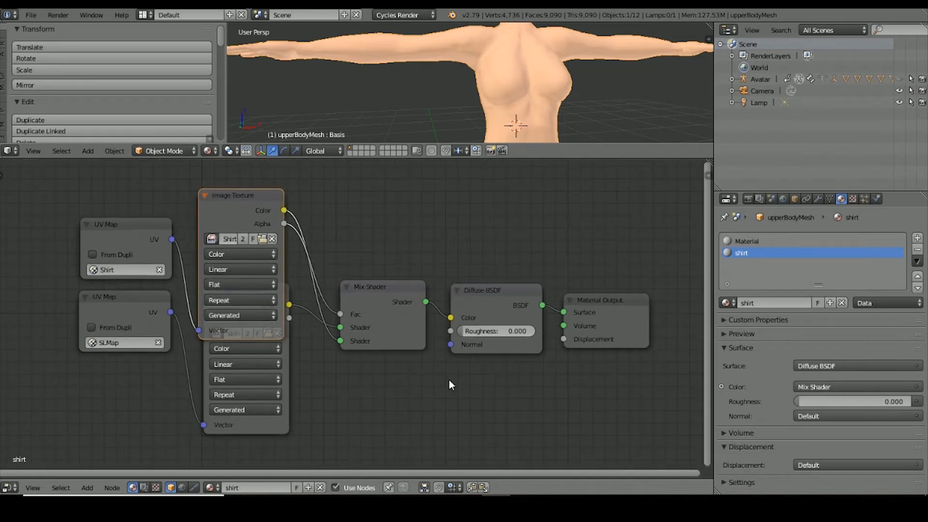
# Move the Shirt Image Texture and Shirt UV Map nodes clear above the skin texture, and lower the SLMap UV Map node beside it.
pyautogui.moveTo(256, 201); pyautogui.dragTo(263, 133)
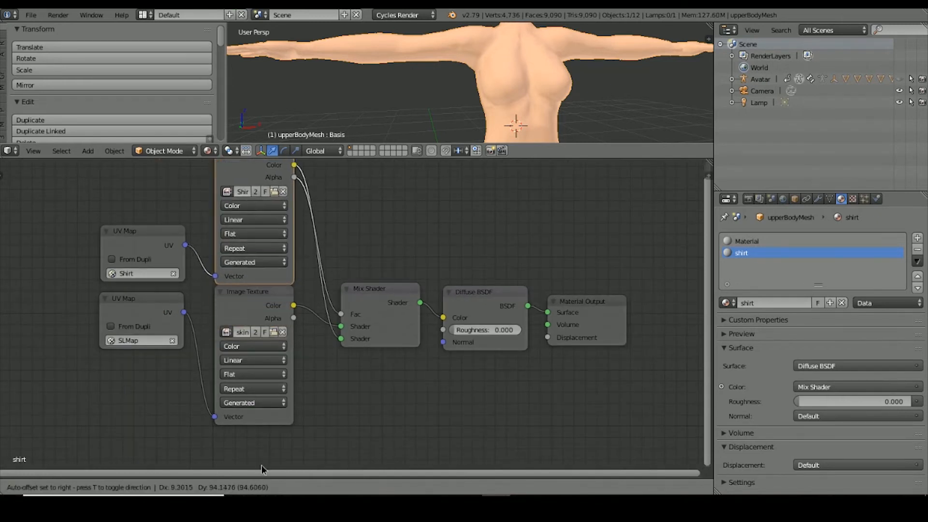
pyautogui.moveTo(136, 234); pyautogui.dragTo(112, 198)
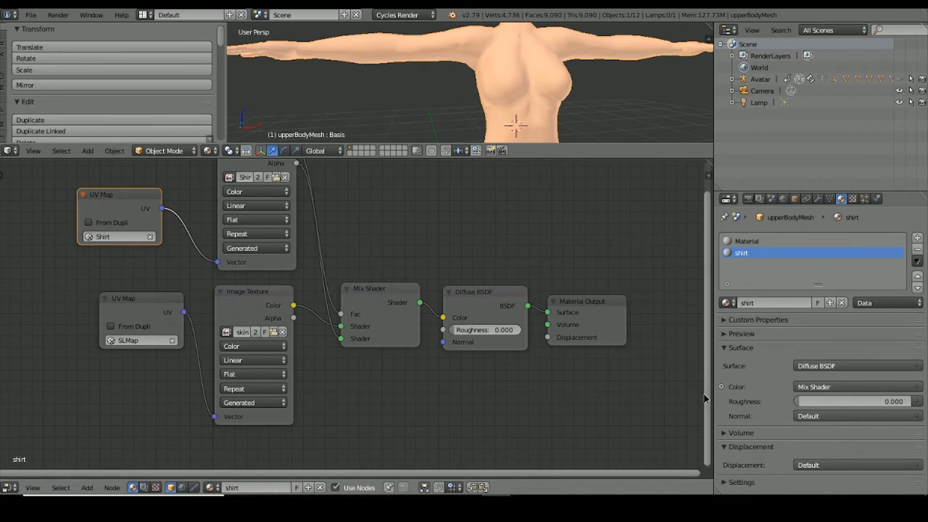
pyautogui.moveTo(704, 398); pyautogui.dragTo(698, 341)
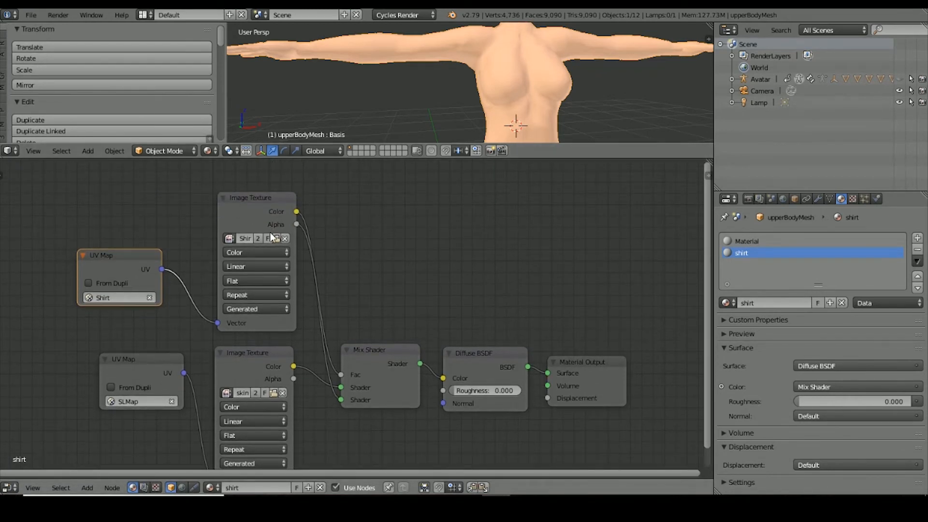
pyautogui.moveTo(245, 200); pyautogui.dragTo(232, 198)
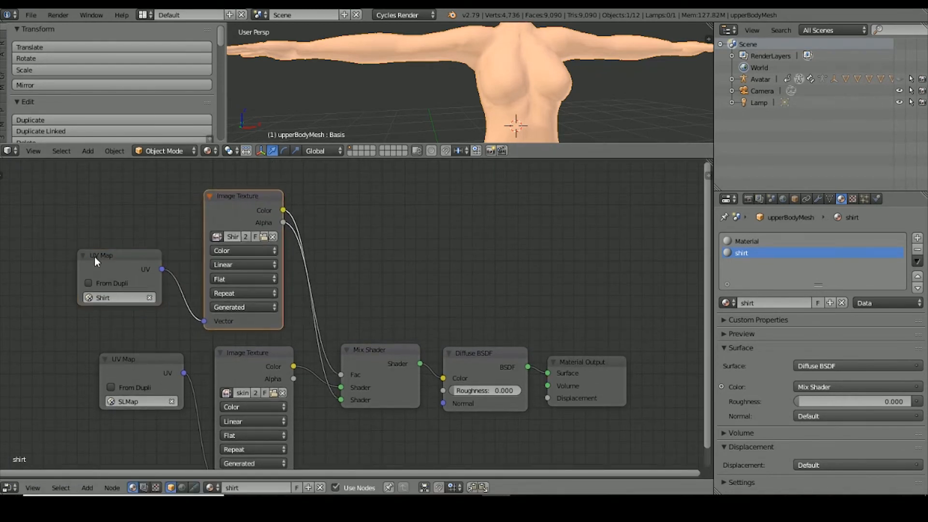
pyautogui.moveTo(103, 259); pyautogui.dragTo(103, 239)
pyautogui.moveTo(243, 198); pyautogui.dragTo(250, 191)
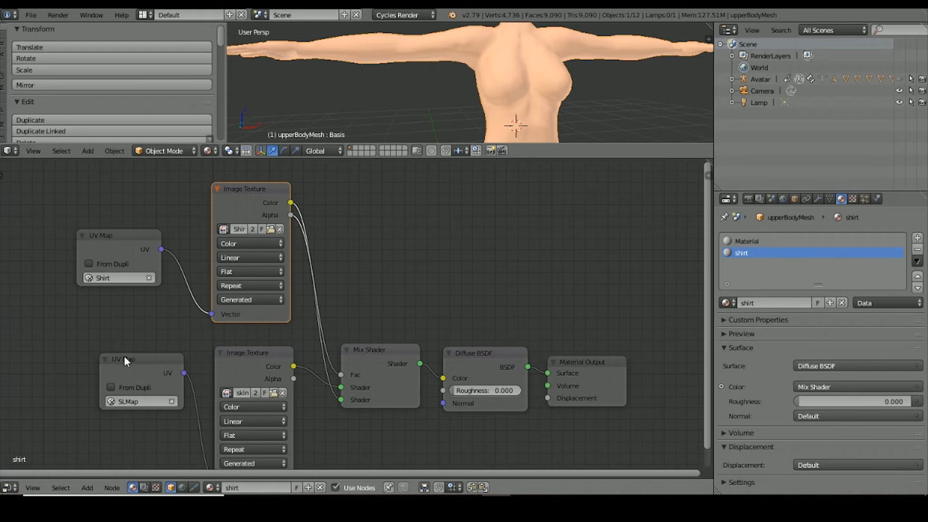
pyautogui.moveTo(150, 363); pyautogui.dragTo(151, 411)
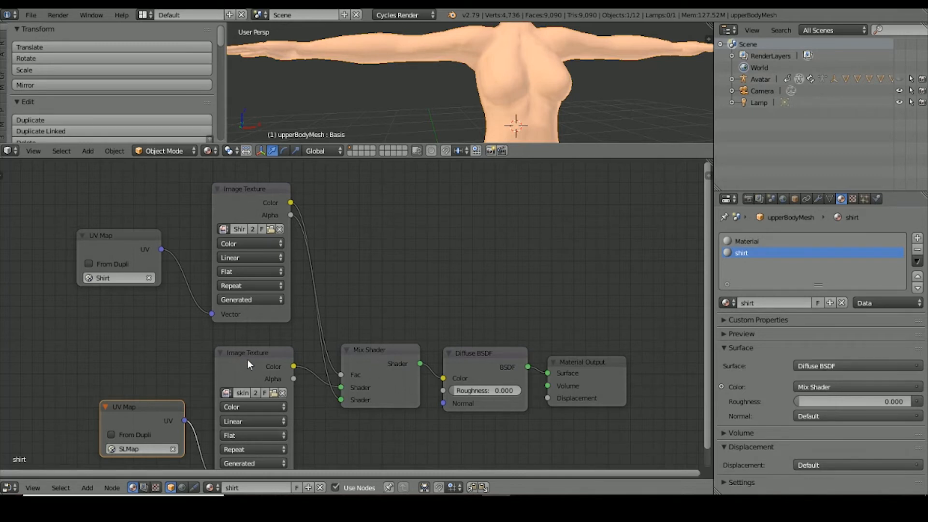
pyautogui.moveTo(247, 357); pyautogui.dragTo(242, 352)
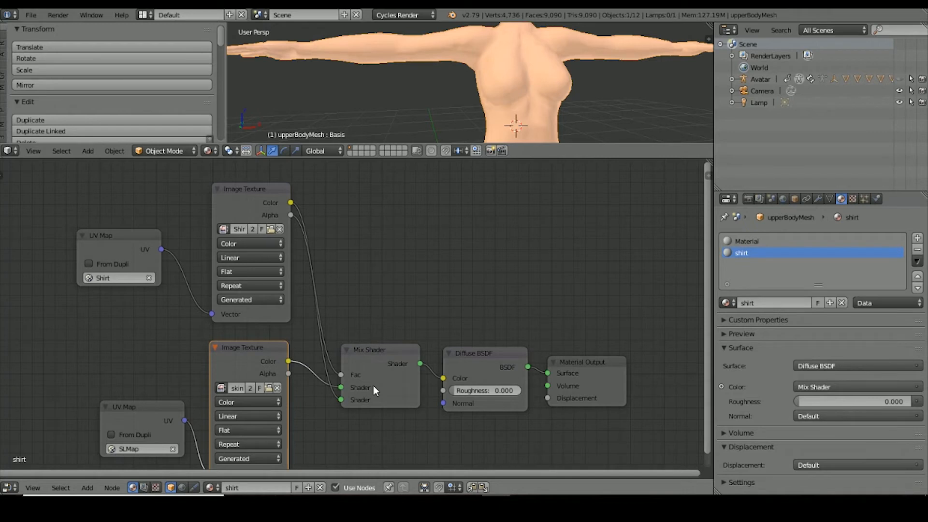
# Shift the Material Output and Diffuse BSDF nodes farther from the Mix Shader, and raise the Mix Shader slightly.
pyautogui.moveTo(604, 359); pyautogui.dragTo(672, 359)
pyautogui.click(482, 353)
pyautogui.moveTo(482, 353); pyautogui.dragTo(547, 353)
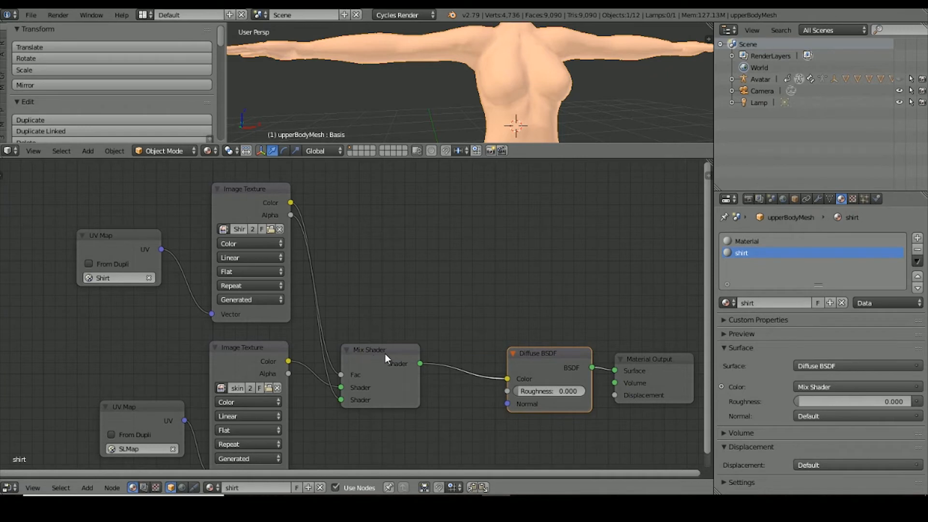
pyautogui.moveTo(385, 353); pyautogui.dragTo(382, 342)
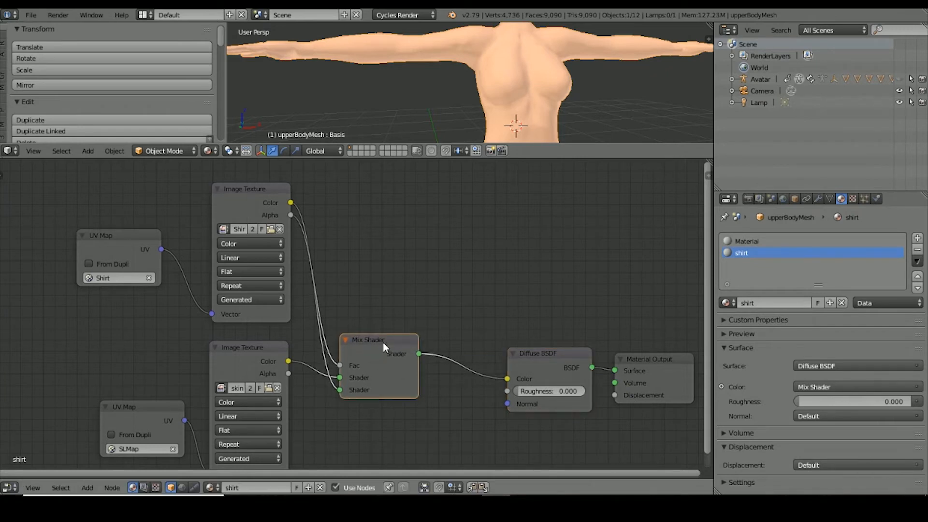
# Bring the Shirt UV Map node closer to the Shirt texture's Vector input, and move the Mix Shader toward the Diffuse BSDF.
pyautogui.moveTo(247, 188); pyautogui.dragTo(245, 194)
pyautogui.moveTo(127, 236); pyautogui.dragTo(126, 279)
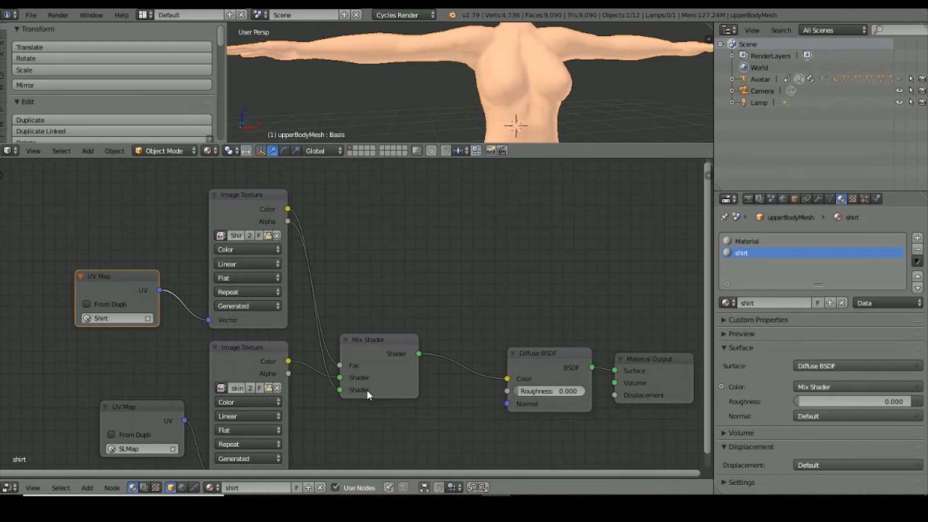
pyautogui.moveTo(368, 339); pyautogui.dragTo(397, 337)
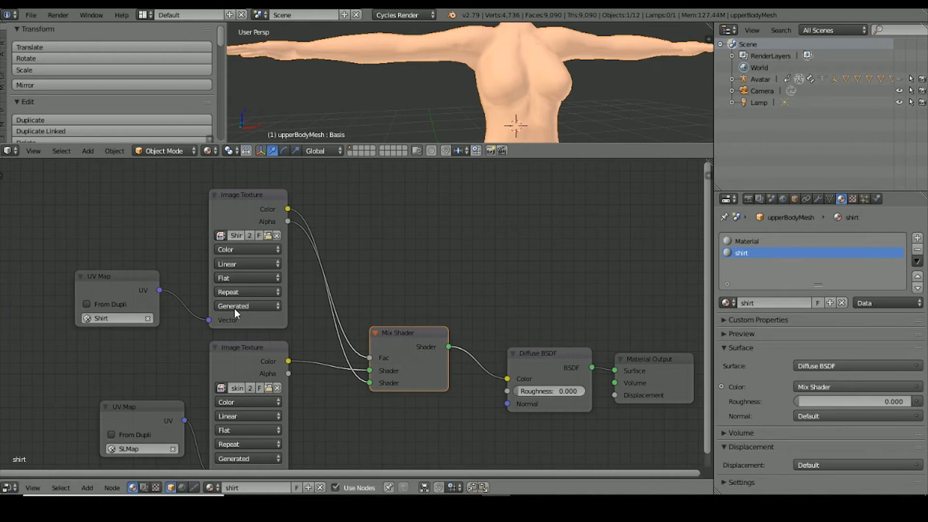
pyautogui.click(243, 197)
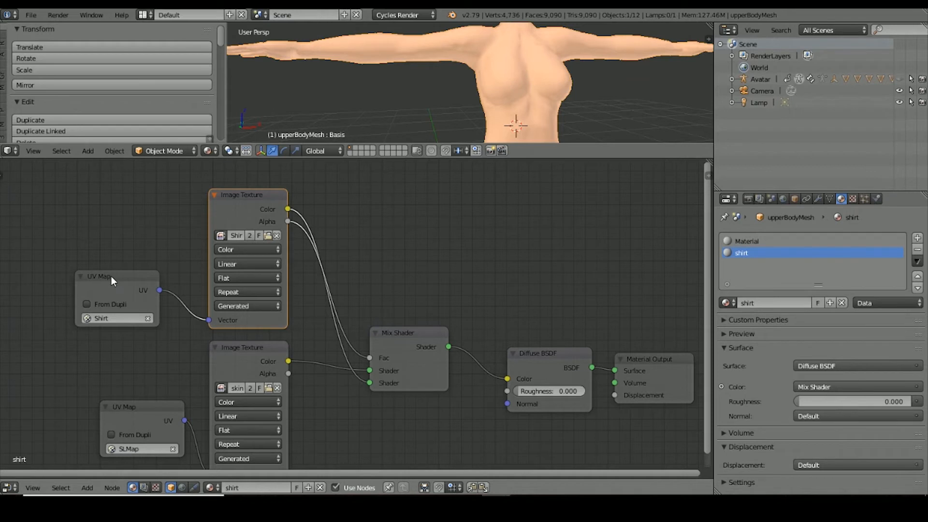
pyautogui.moveTo(124, 277); pyautogui.dragTo(140, 283)
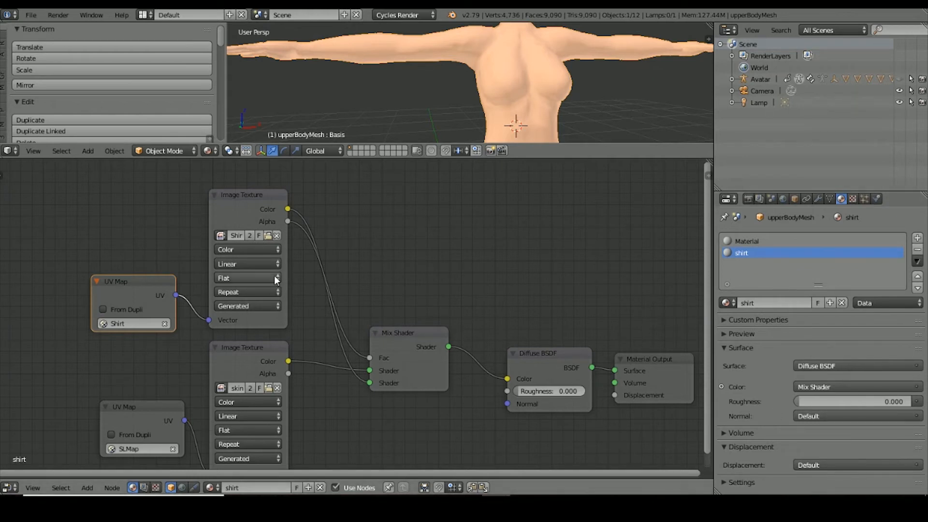
# Add a third UV Map node and place it above the Shirt UV Map node.
pyautogui.click(87, 488)
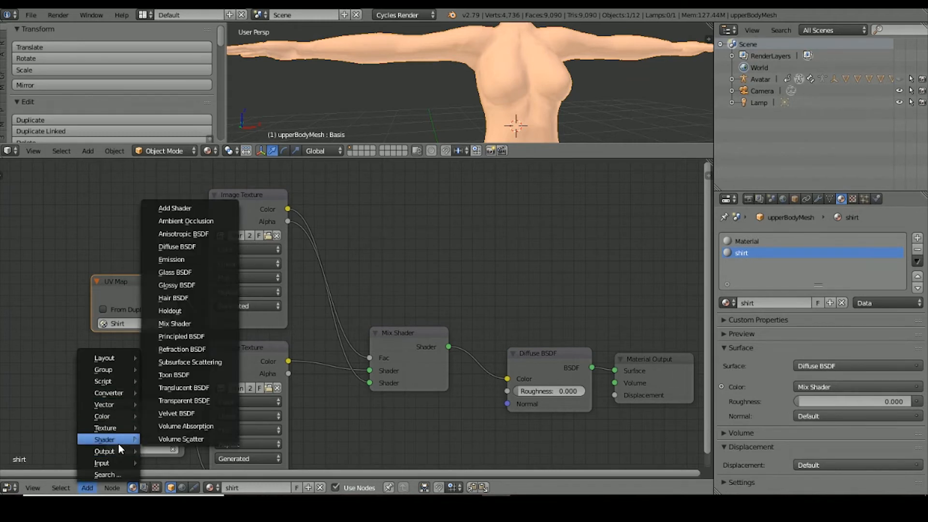
pyautogui.moveTo(117, 451)
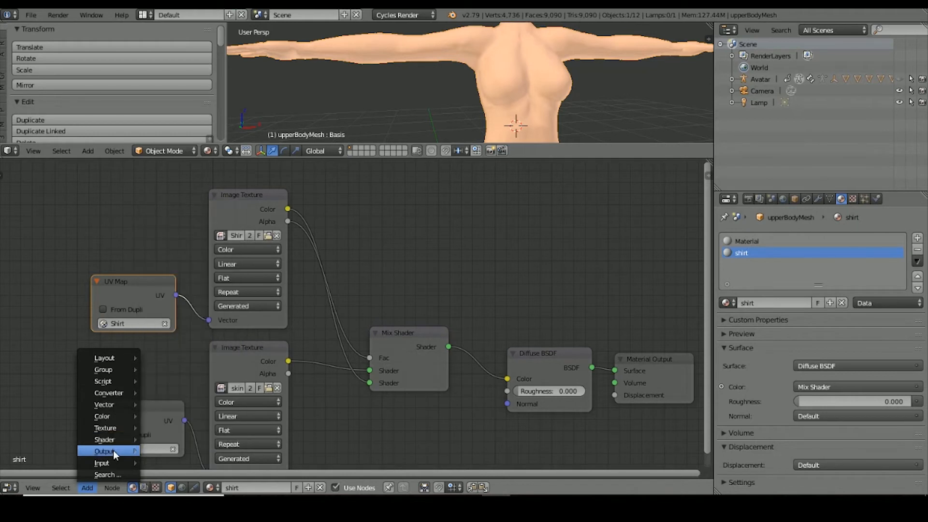
pyautogui.click(169, 437)
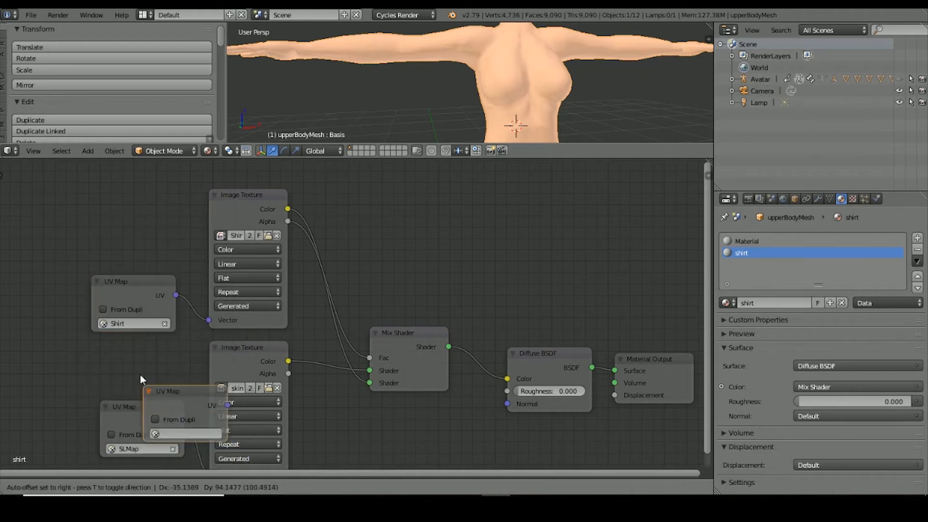
pyautogui.click(90, 166)
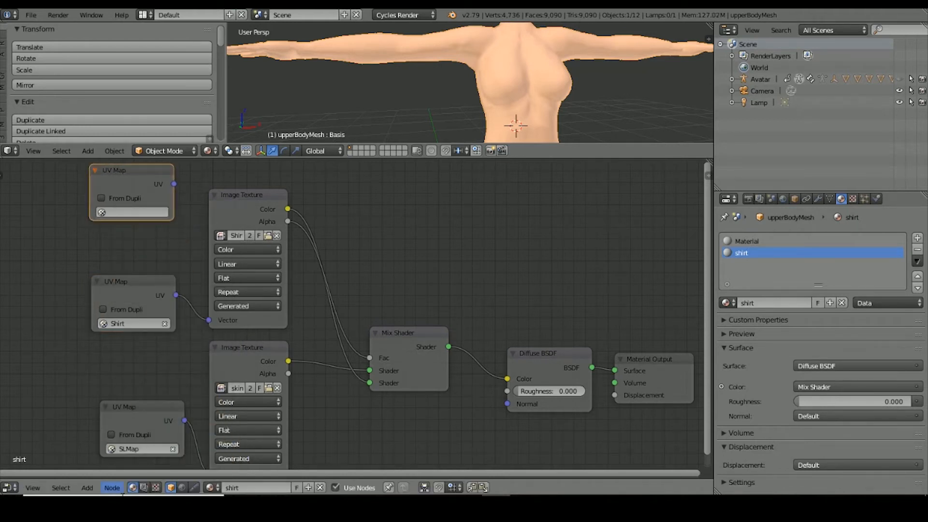
# Add a third Image Texture node and place it directly above the Shirt Image Texture node.
pyautogui.click(87, 487)
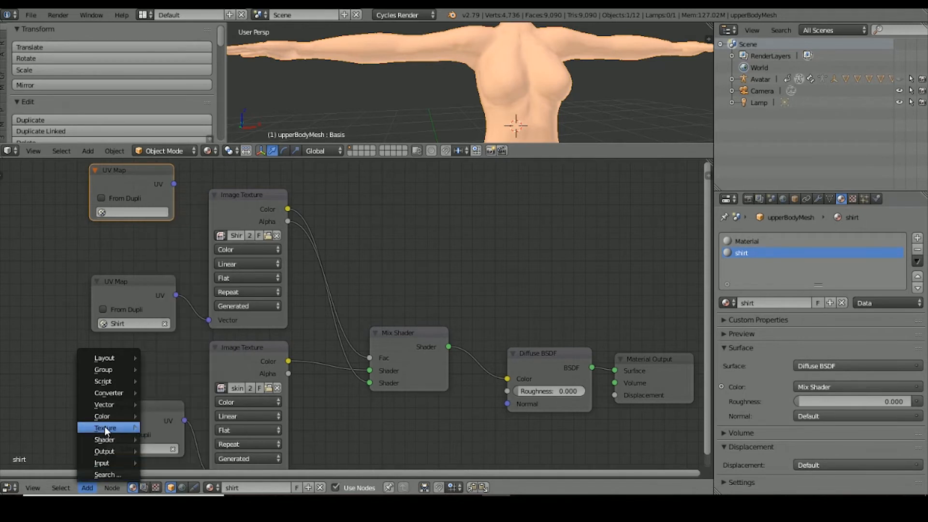
pyautogui.moveTo(105, 428)
pyautogui.click(167, 336)
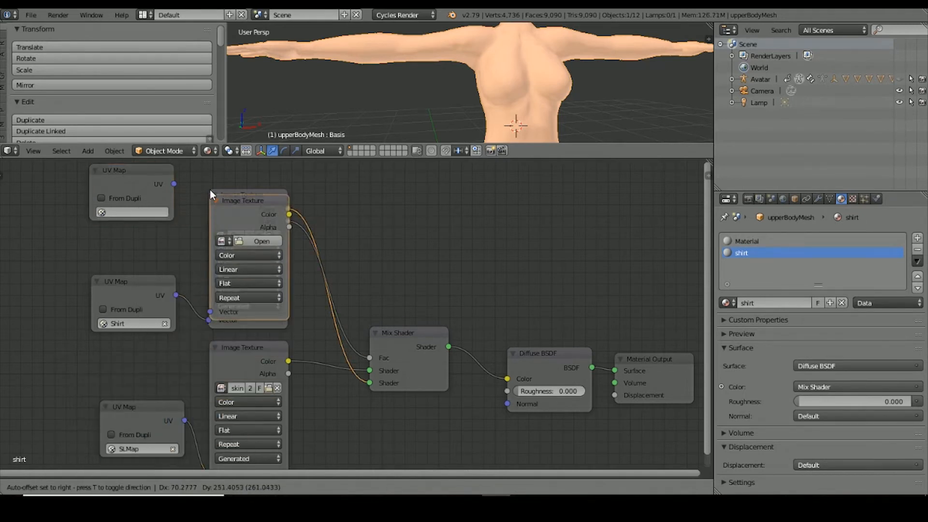
pyautogui.click(343, 425)
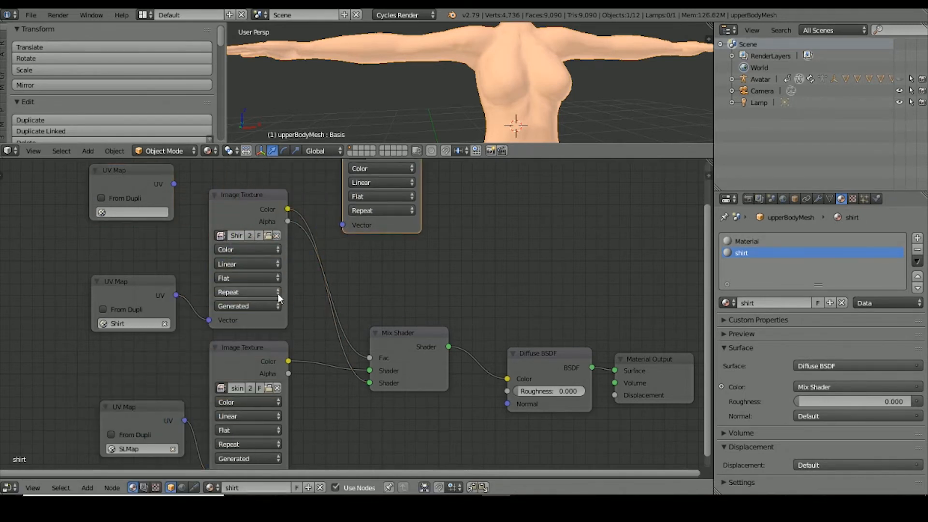
pyautogui.scroll(-3, 355, 318)
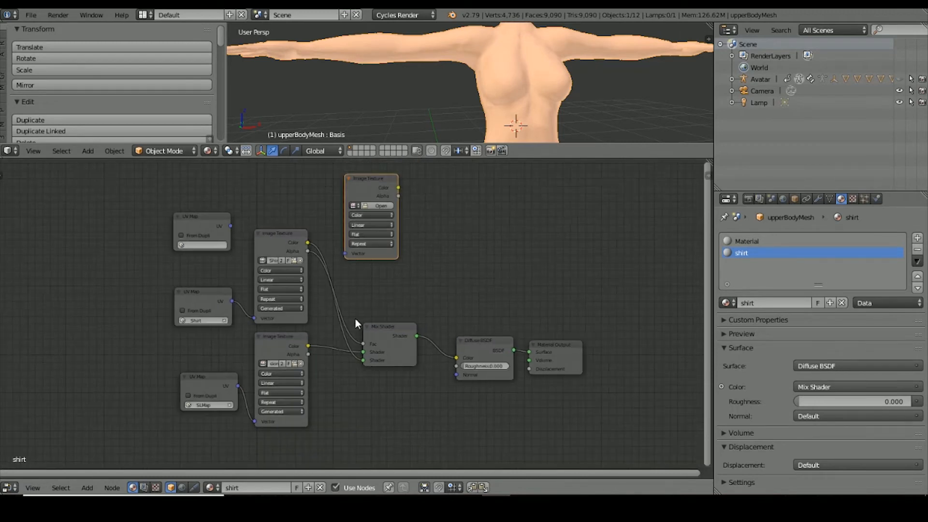
pyautogui.scroll(-1, 356, 320)
pyautogui.moveTo(379, 189); pyautogui.dragTo(298, 160)
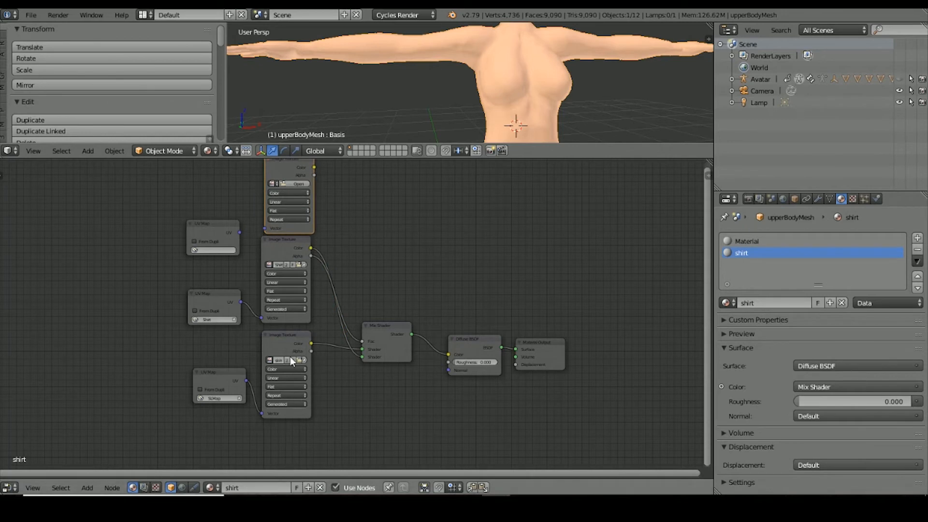
# Move the skin Image Texture, SLMap UV Map, Mix Shader, Diffuse BSDF and Material Output nodes down to free space above.
pyautogui.moveTo(288, 342); pyautogui.dragTo(290, 380)
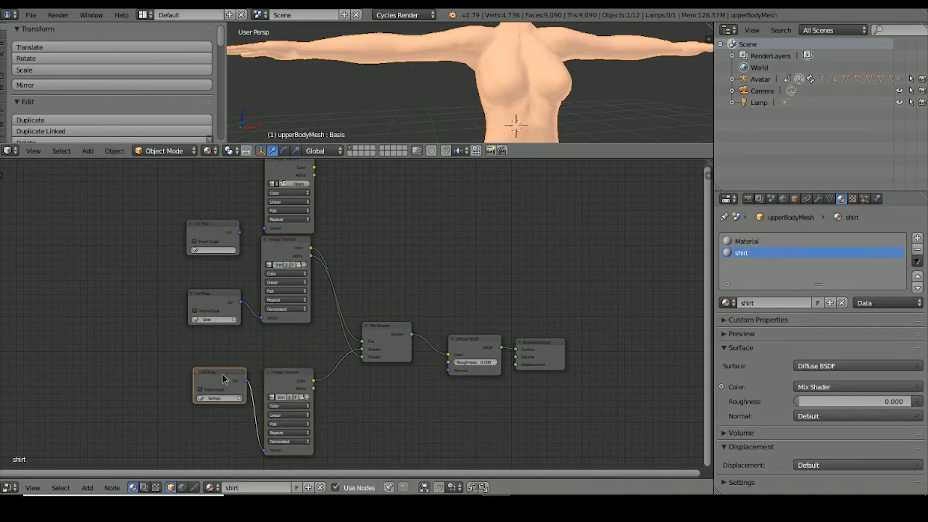
pyautogui.moveTo(222, 374); pyautogui.dragTo(227, 431)
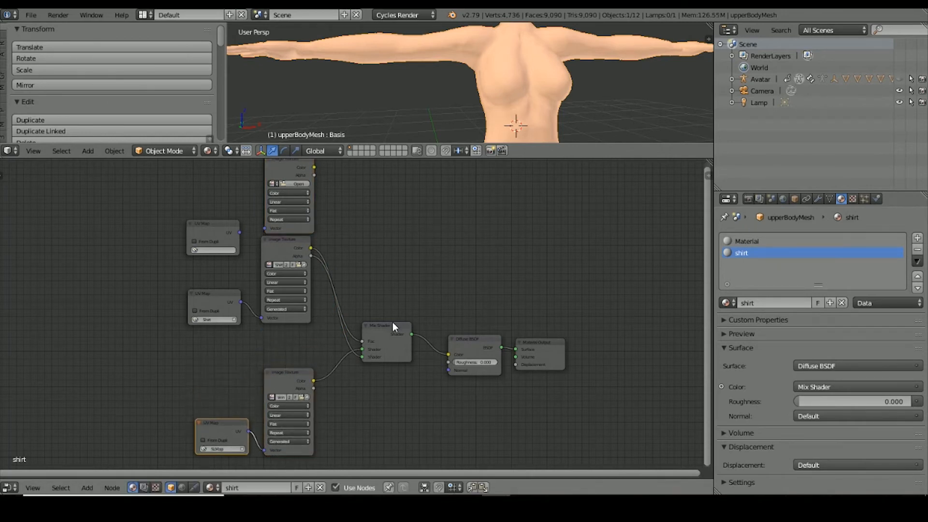
pyautogui.moveTo(393, 327); pyautogui.dragTo(395, 364)
pyautogui.moveTo(475, 339); pyautogui.dragTo(465, 367)
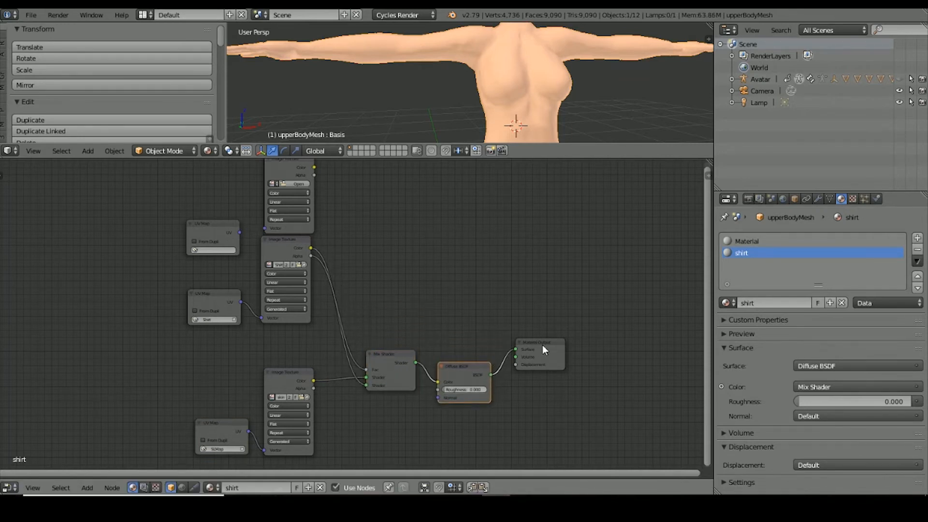
pyautogui.moveTo(543, 343); pyautogui.dragTo(558, 370)
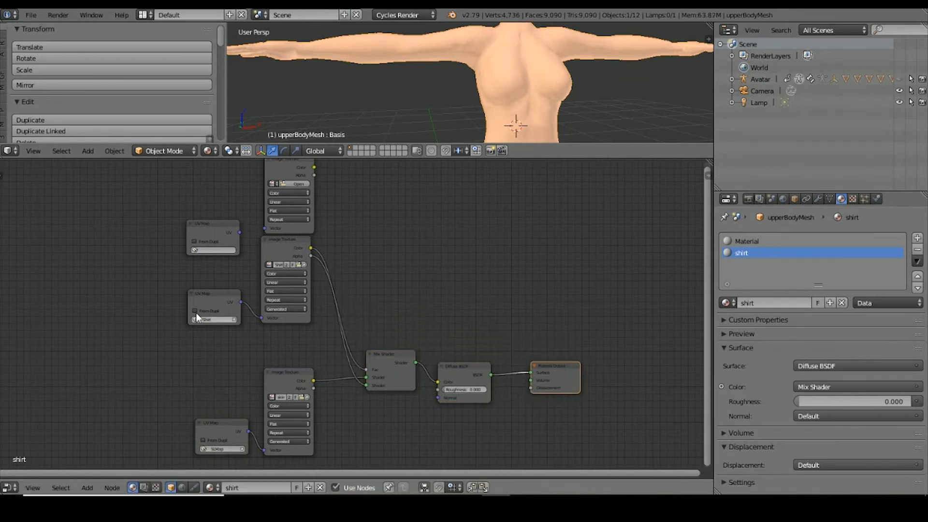
# Raise the empty UV Map node beside the new Image Texture, and lower the Shirt Image Texture and Shirt UV Map nodes.
pyautogui.click(201, 223)
pyautogui.moveTo(200, 216); pyautogui.dragTo(176, 190)
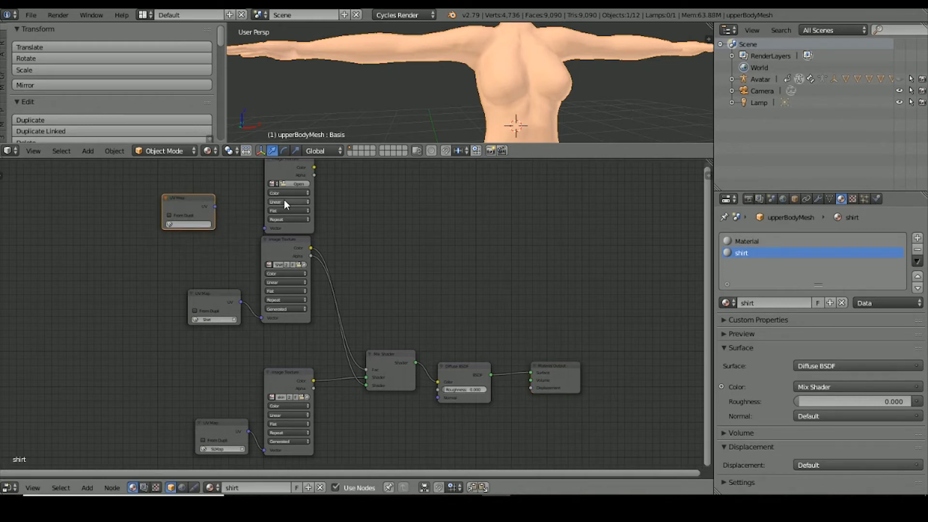
pyautogui.moveTo(282, 239); pyautogui.dragTo(282, 276)
pyautogui.moveTo(206, 295); pyautogui.dragTo(189, 337)
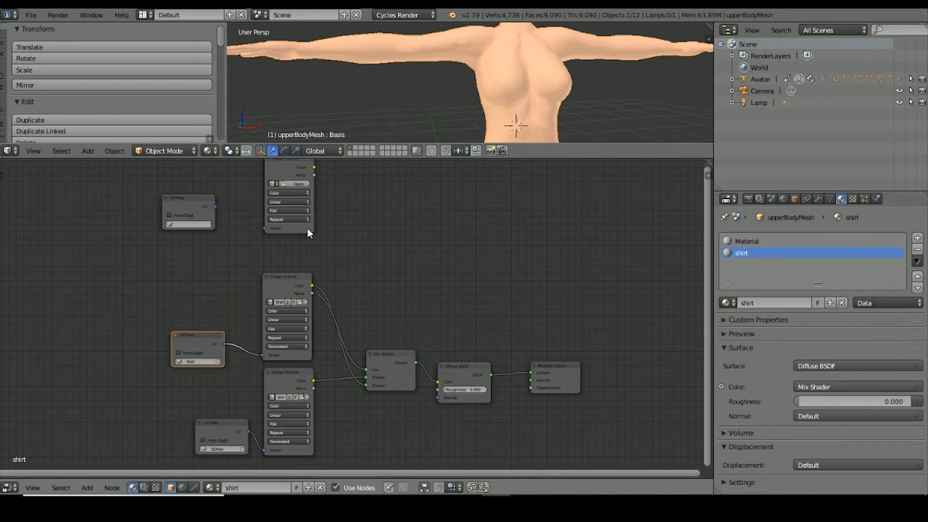
pyautogui.click(177, 224)
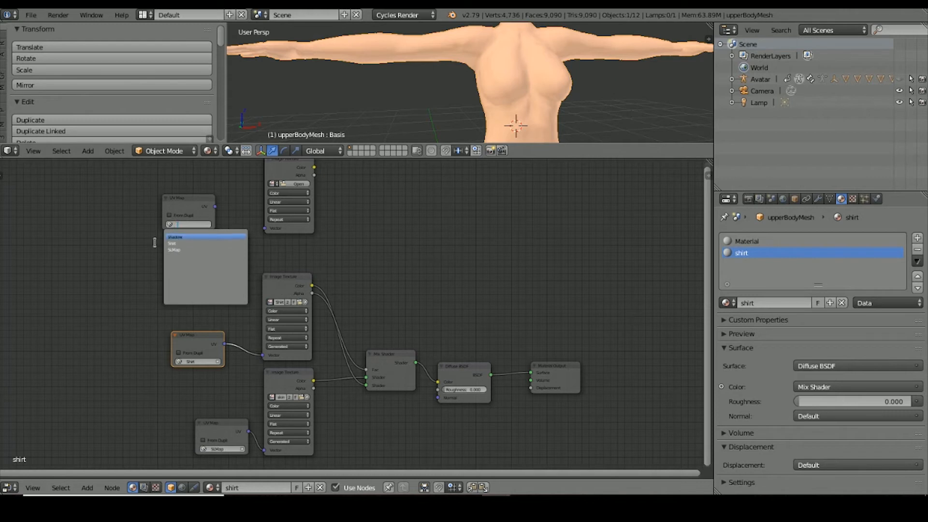
pyautogui.scroll(1, 160, 251)
pyautogui.scroll(1, 160, 249)
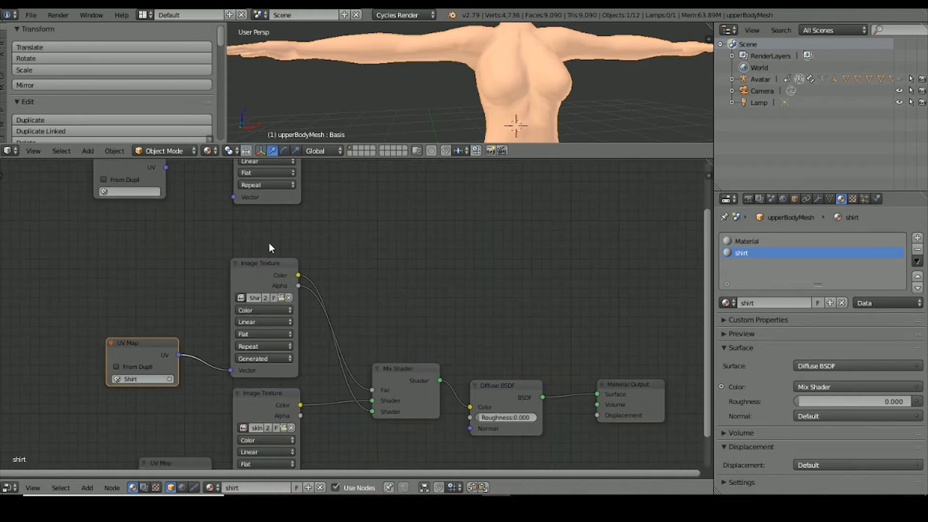
pyautogui.press('g')
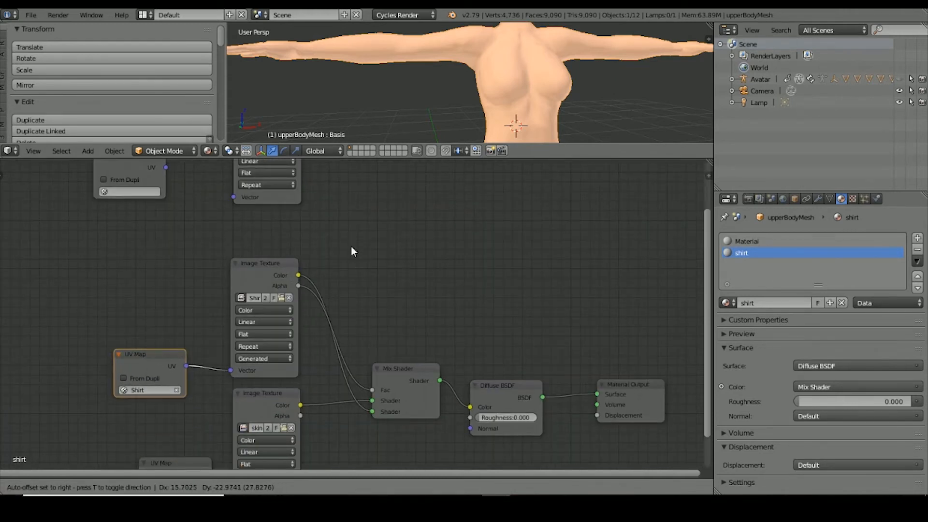
pyautogui.click(351, 246)
pyautogui.moveTo(705, 296); pyautogui.dragTo(707, 216)
pyautogui.press('g')
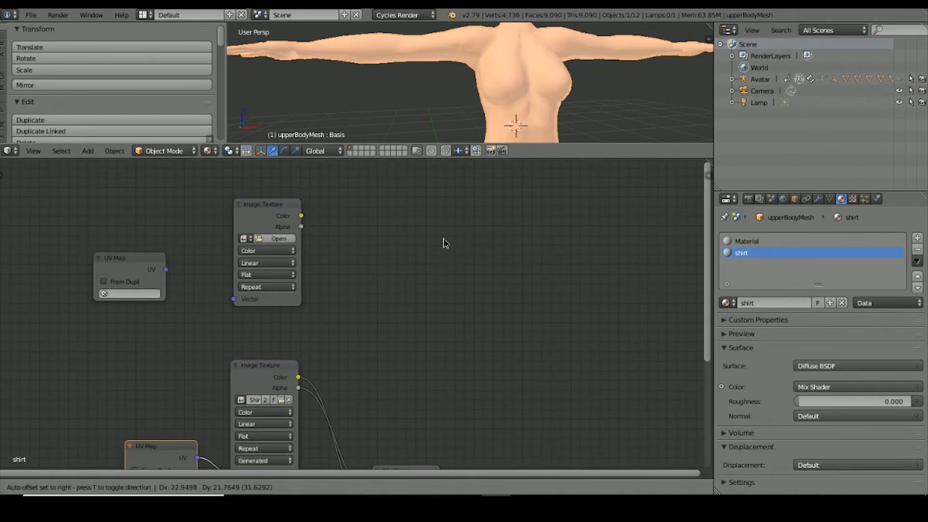
pyautogui.click(423, 238)
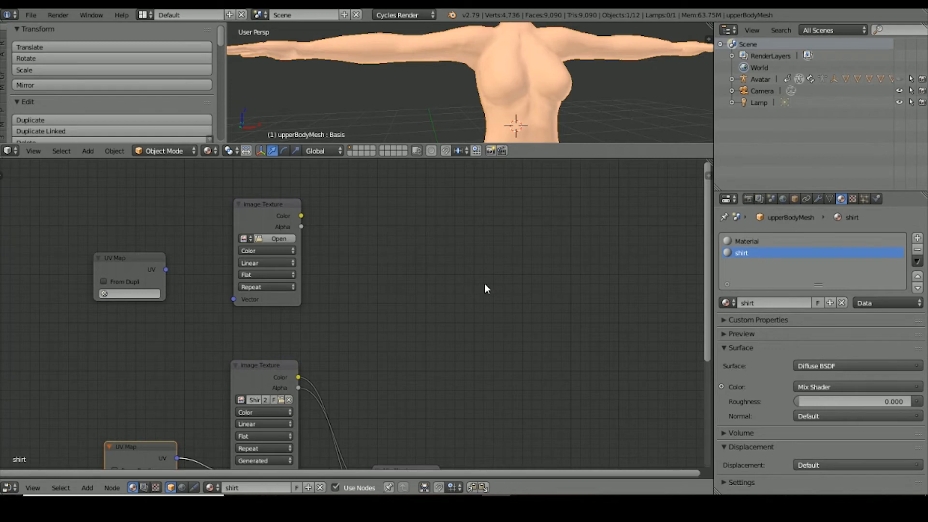
pyautogui.moveTo(469, 473); pyautogui.dragTo(389, 476)
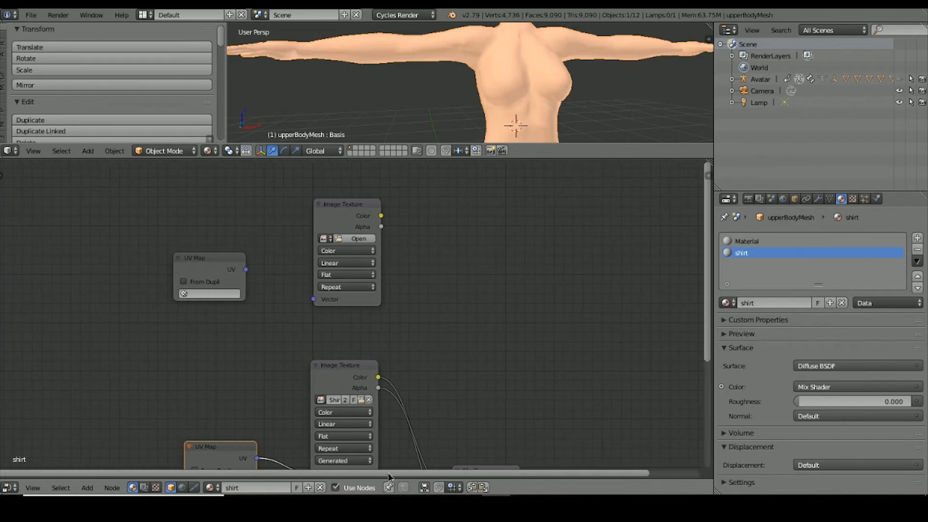
pyautogui.scroll(2, 322, 244)
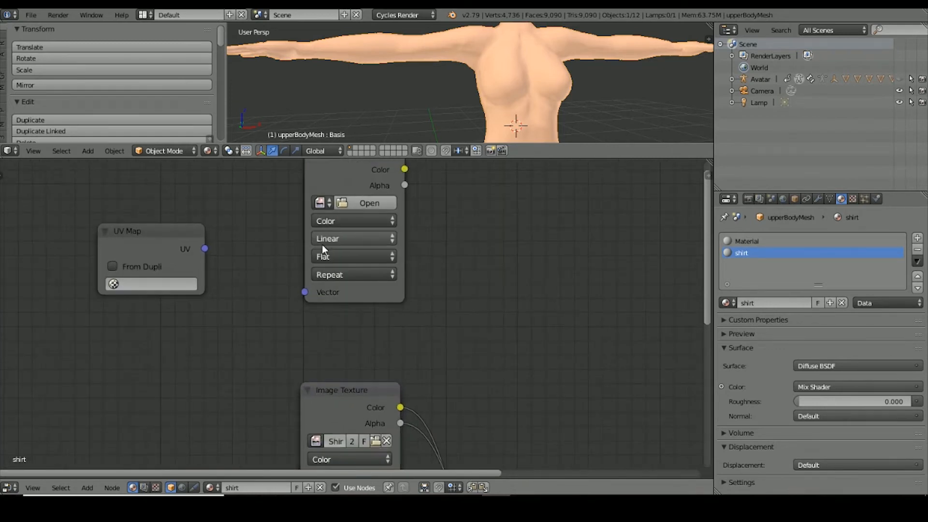
# Assign the shadow UV map to the empty UV Map node.
pyautogui.moveTo(705, 270); pyautogui.dragTo(704, 207)
pyautogui.click(138, 349)
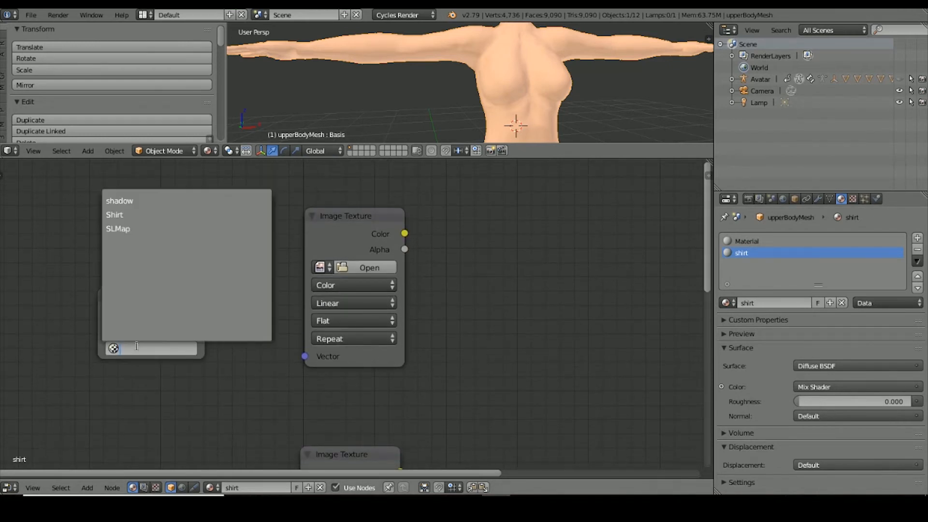
pyautogui.click(116, 200)
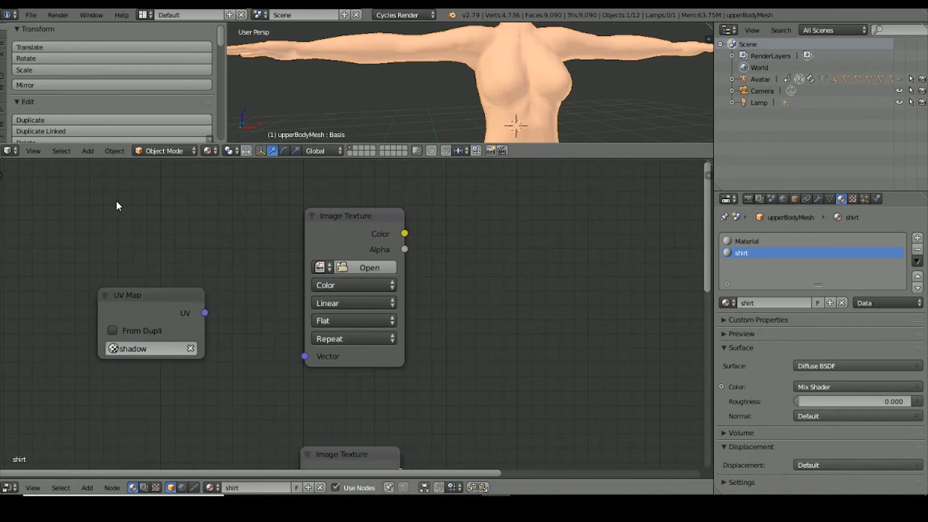
# Load the shadow image into the new Image Texture node and link the shadow UV Map node's UV output to its Vector input.
pyautogui.click(330, 269)
pyautogui.scroll(-15, 348, 363)
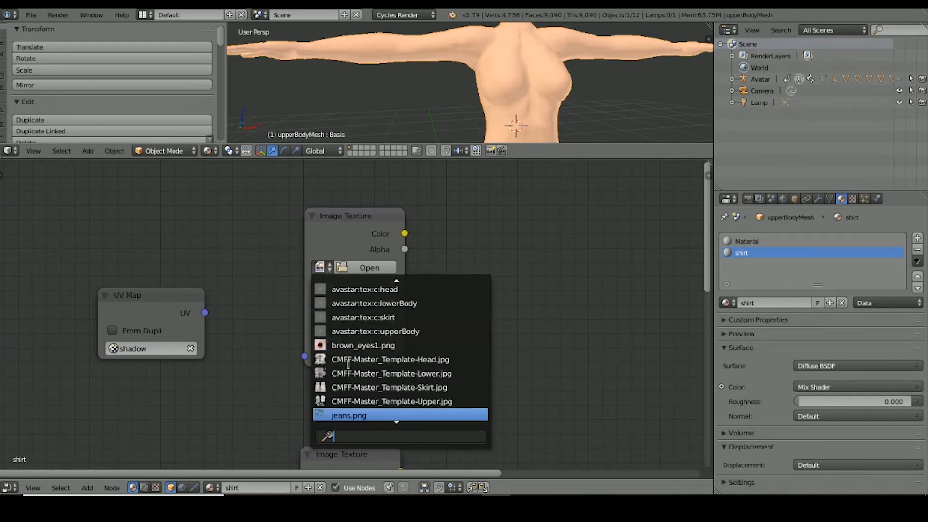
pyautogui.scroll(-3, 348, 363)
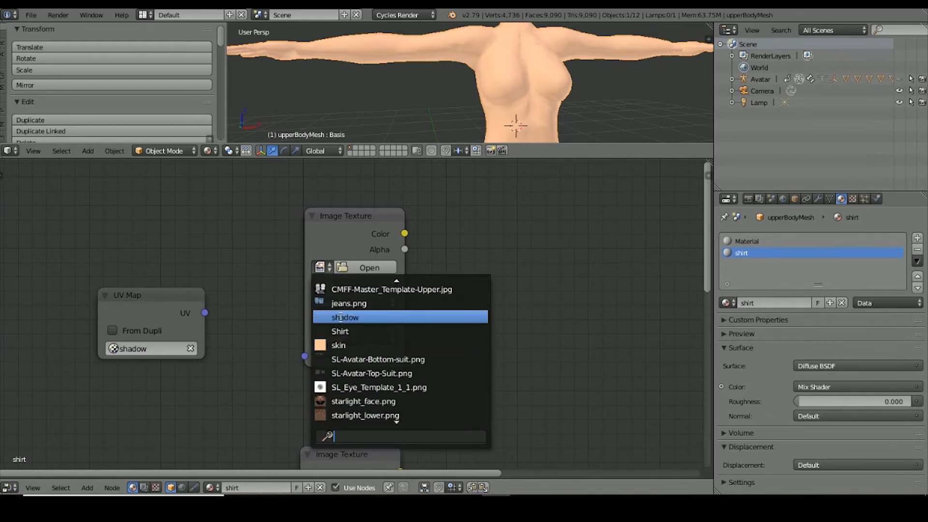
pyautogui.click(340, 318)
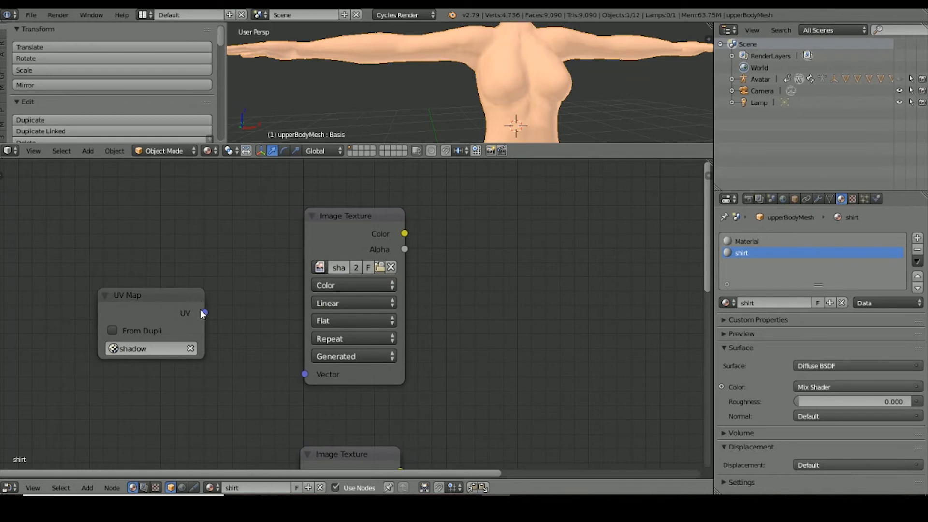
pyautogui.moveTo(205, 313); pyautogui.dragTo(304, 375)
# Spread the Mix Shader, Diffuse BSDF and Material Output nodes farther right to make room beside the Image Texture nodes.
pyautogui.scroll(-5, 524, 362)
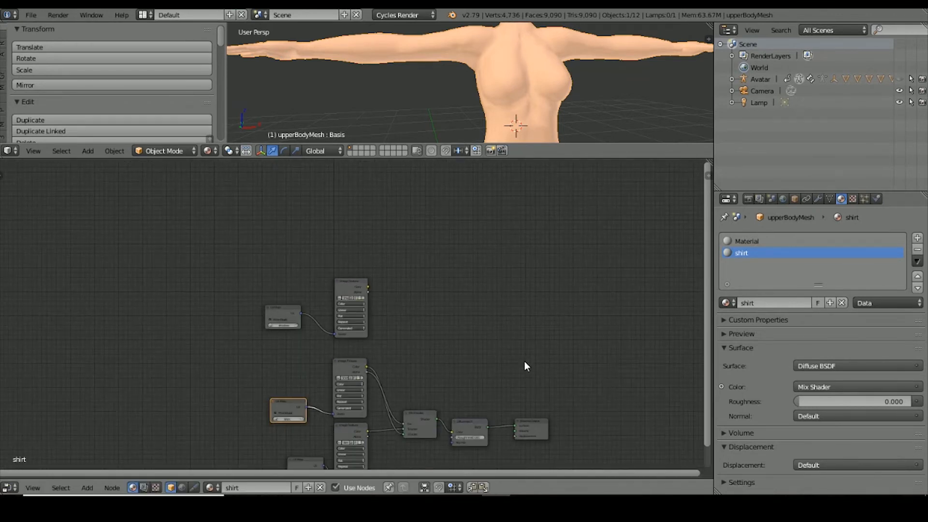
pyautogui.moveTo(413, 412); pyautogui.dragTo(415, 387)
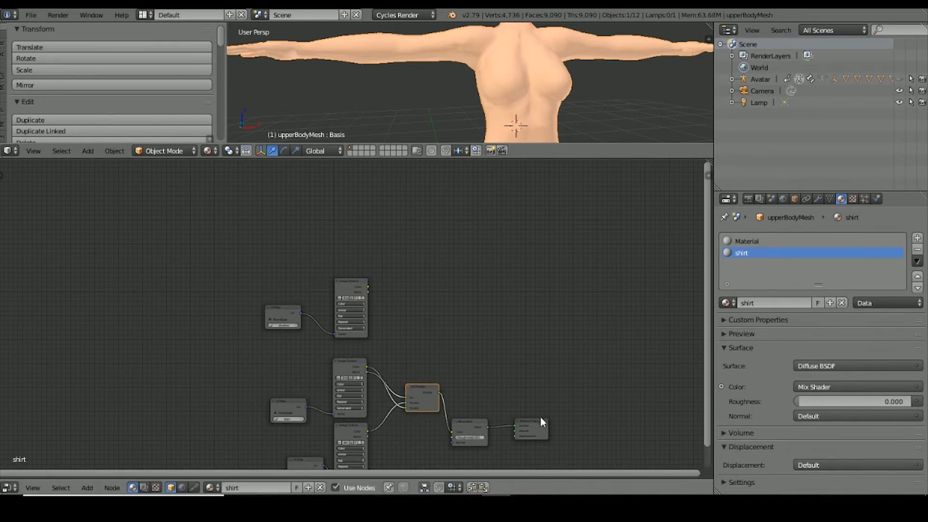
pyautogui.moveTo(540, 421); pyautogui.dragTo(669, 405)
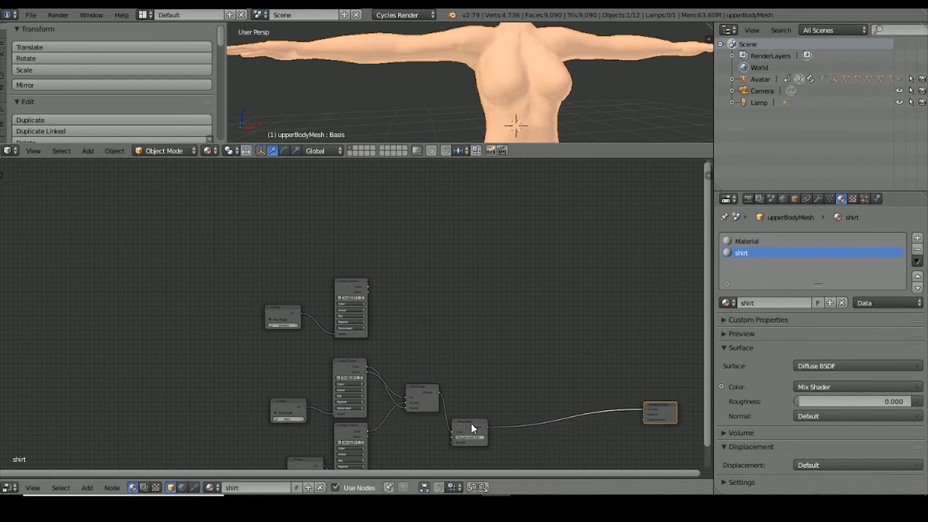
pyautogui.moveTo(471, 424); pyautogui.dragTo(597, 409)
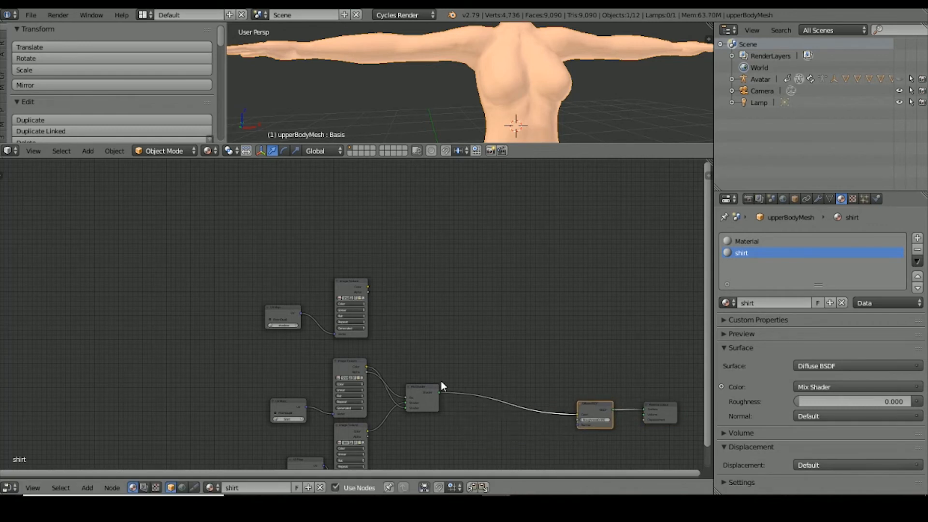
pyautogui.moveTo(419, 388); pyautogui.dragTo(519, 400)
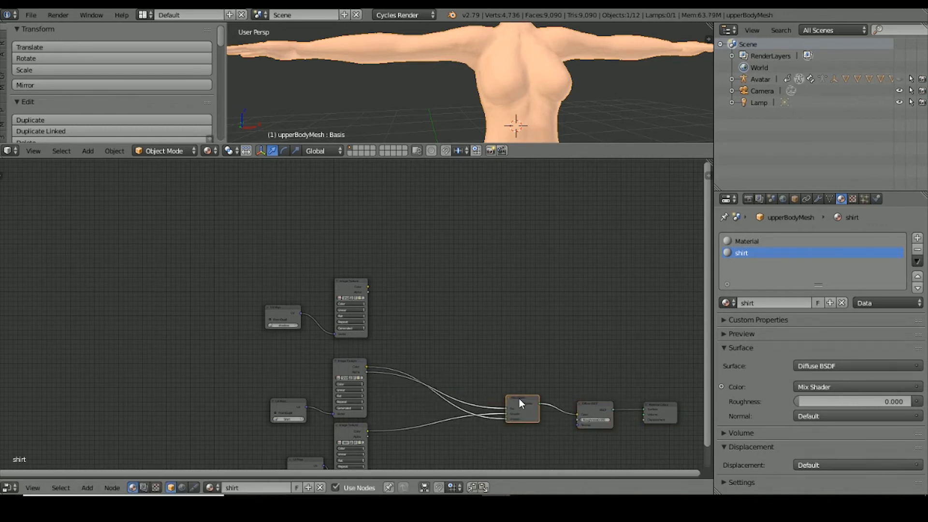
# Add a second Mix Shader node and place it beside the shadow Image Texture node.
pyautogui.click(87, 487)
pyautogui.moveTo(116, 414)
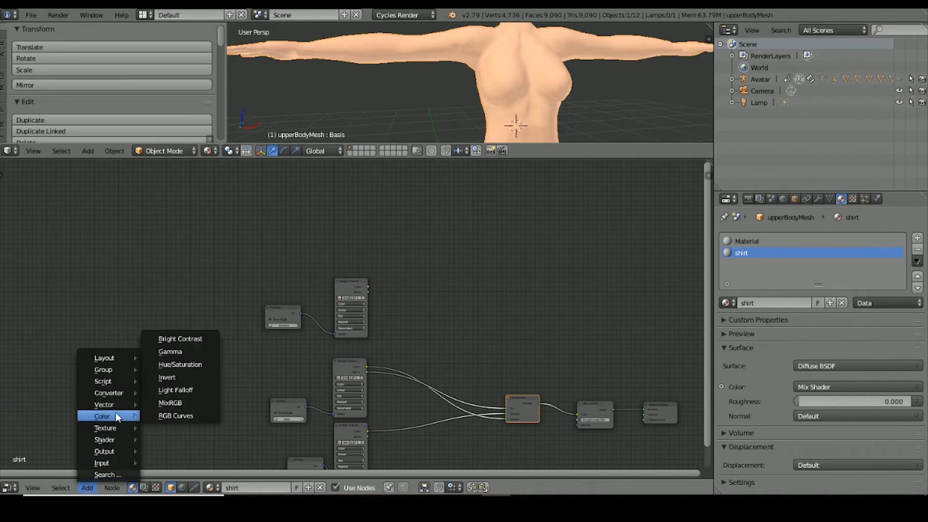
pyautogui.moveTo(112, 436)
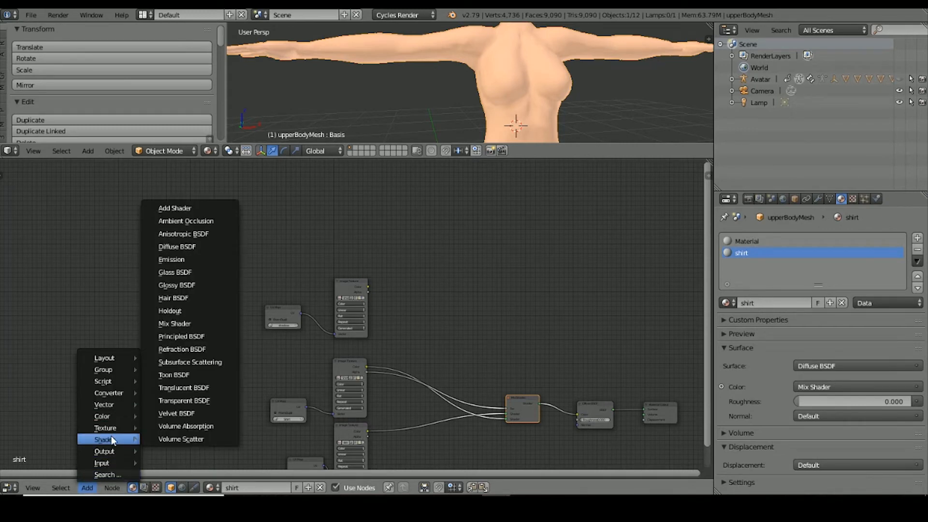
pyautogui.click(181, 324)
pyautogui.click(409, 286)
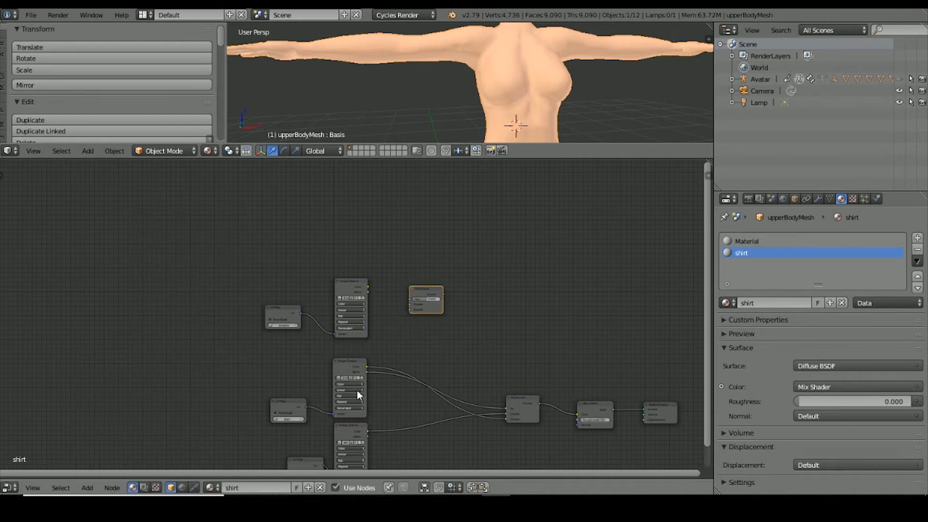
# Reroute the Shirt Color link to the new Mix Shader's first Shader input, and connect shadow Color to the second Shader input and shadow Alpha to Fac.
pyautogui.scroll(2, 431, 362)
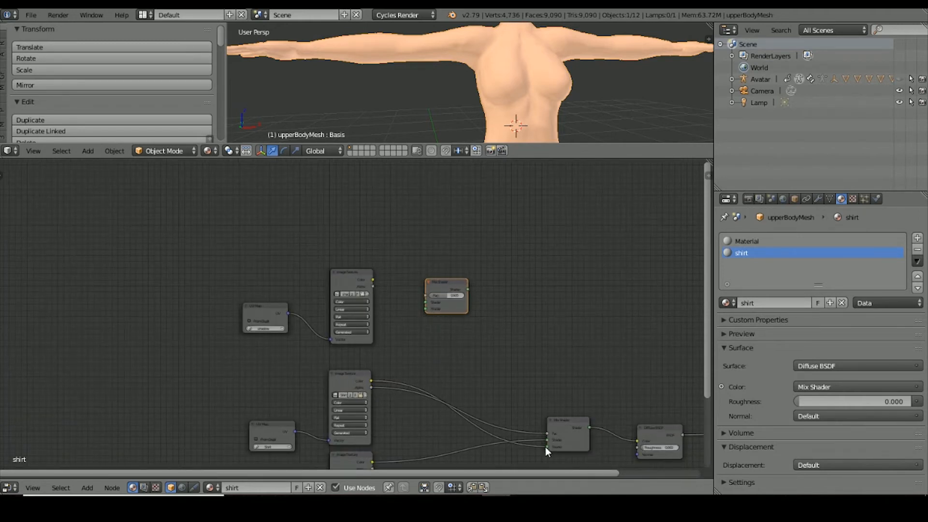
pyautogui.moveTo(545, 447); pyautogui.dragTo(472, 319)
pyautogui.moveTo(373, 280); pyautogui.dragTo(454, 352)
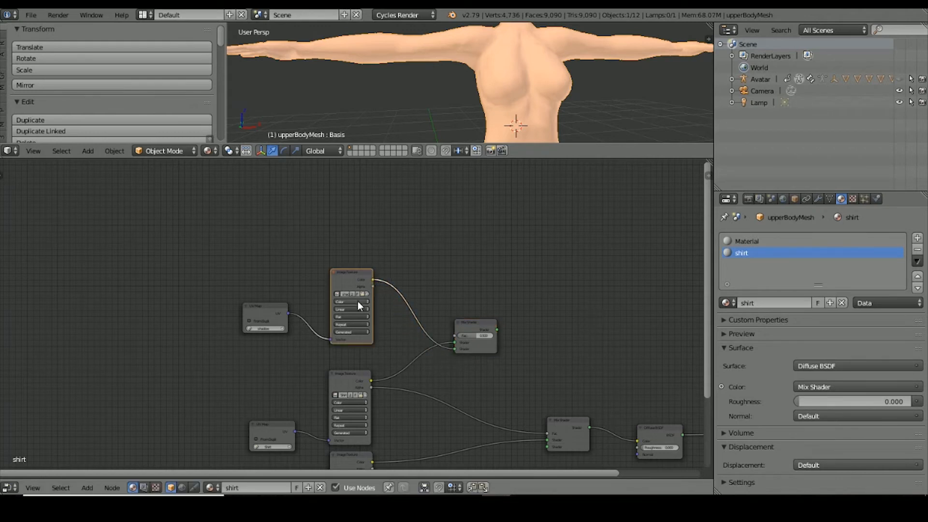
pyautogui.moveTo(372, 286); pyautogui.dragTo(455, 338)
# Connect the new Mix Shader's output to the original Mix Shader's free Shader input, and move the original Mix Shader up.
pyautogui.moveTo(497, 330); pyautogui.dragTo(532, 443)
pyautogui.moveTo(552, 453); pyautogui.dragTo(568, 398)
pyautogui.scroll(-1, 611, 323)
pyautogui.scroll(-3, 612, 323)
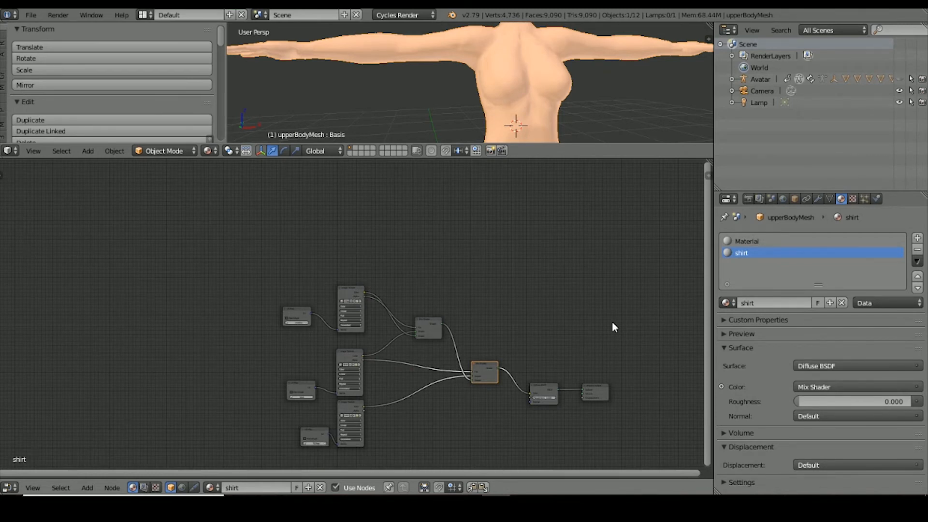
pyautogui.scroll(1, 465, 382)
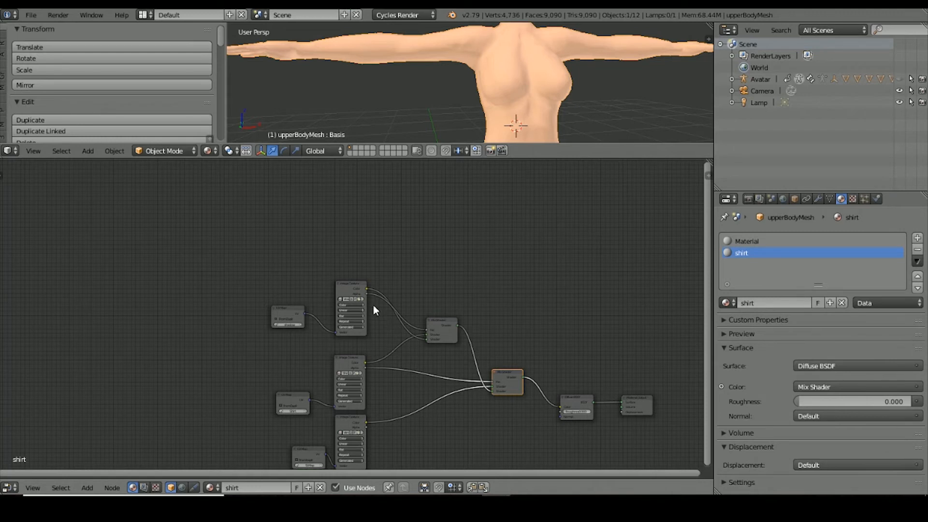
pyautogui.scroll(-2, 373, 304)
# Enlarge the 3D view and split the node editor below it into two side-by-side areas.
pyautogui.moveTo(558, 158); pyautogui.dragTo(568, 325)
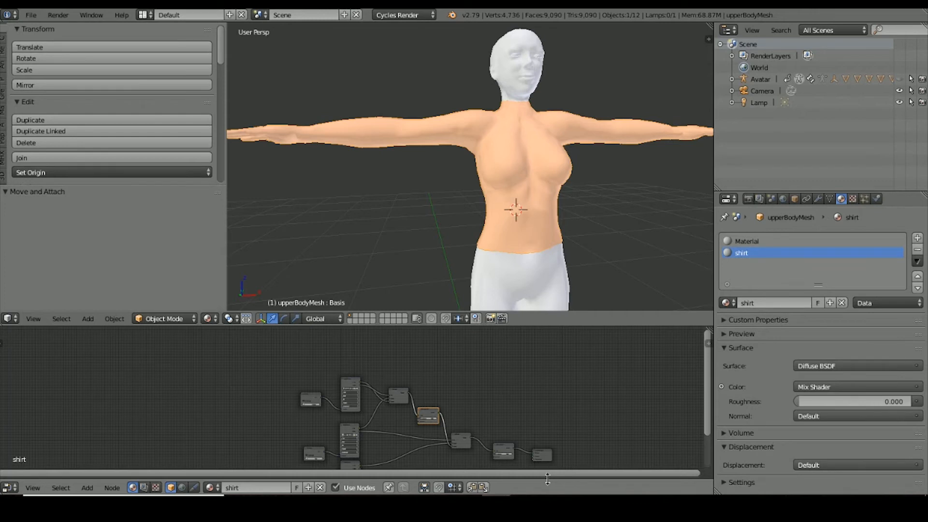
pyautogui.rightClick(513, 326)
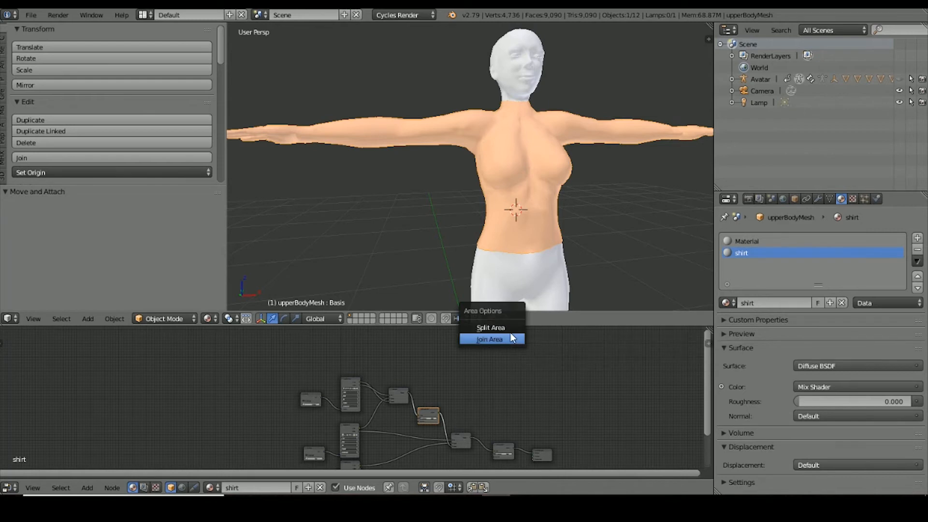
pyautogui.click(510, 329)
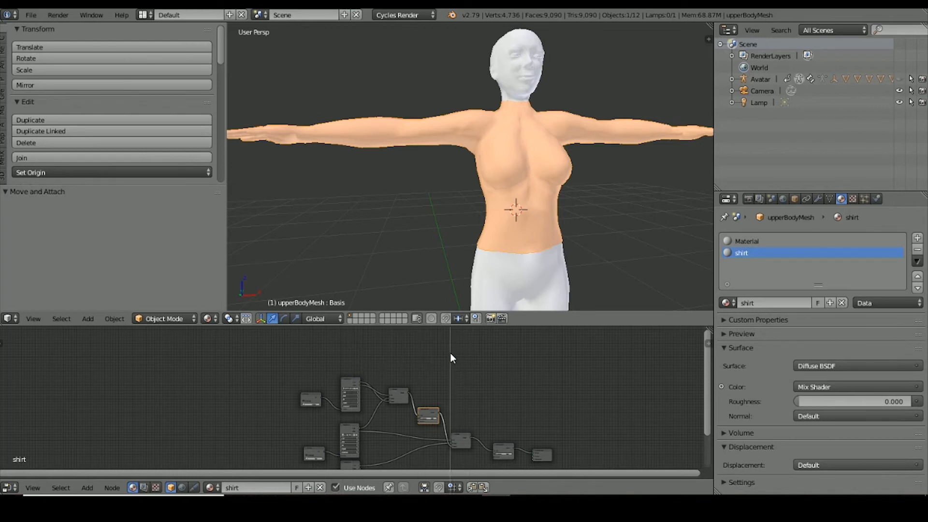
pyautogui.click(369, 346)
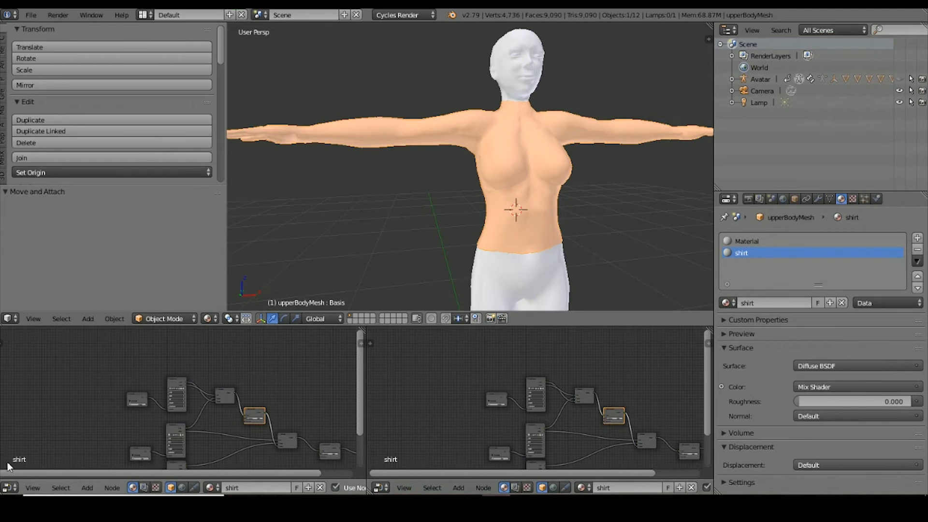
# Switch the left node editor area to the UV/Image Editor and widen it.
pyautogui.click(10, 487)
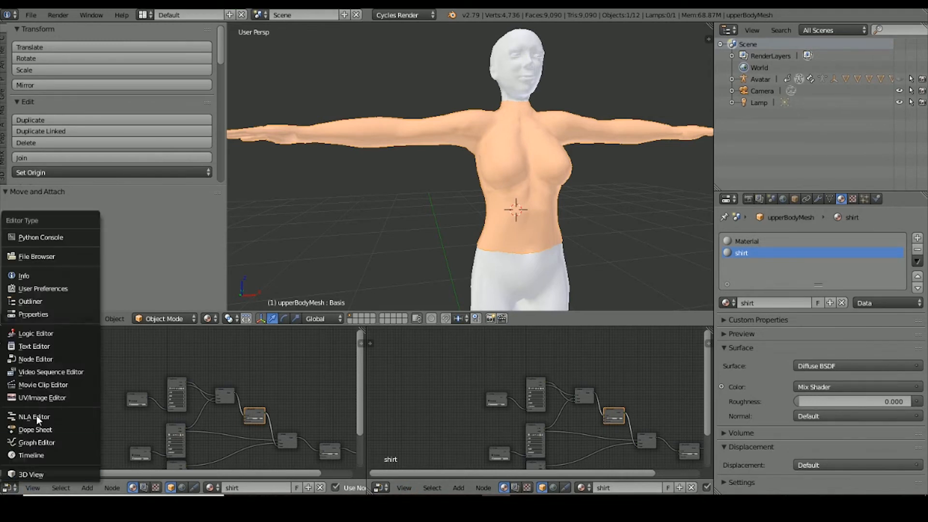
pyautogui.click(15, 398)
pyautogui.scroll(-5, 297, 408)
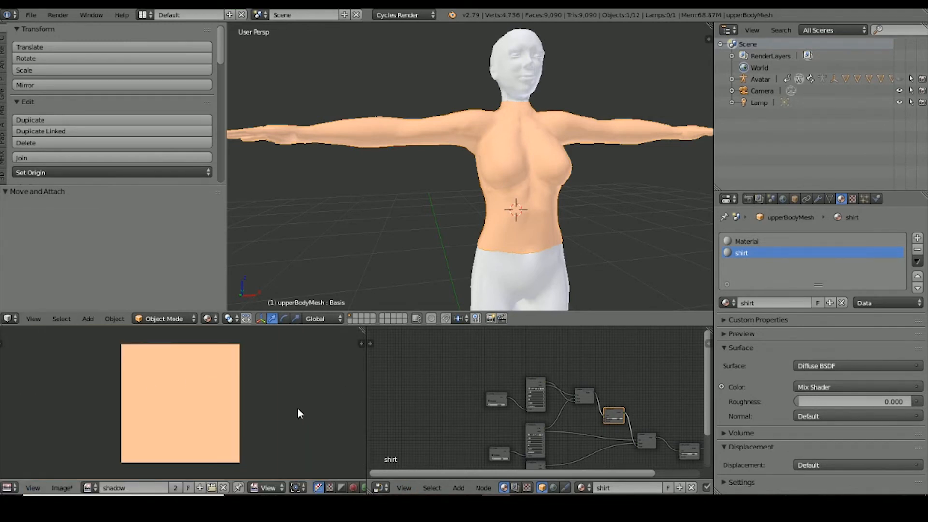
pyautogui.scroll(1, 297, 408)
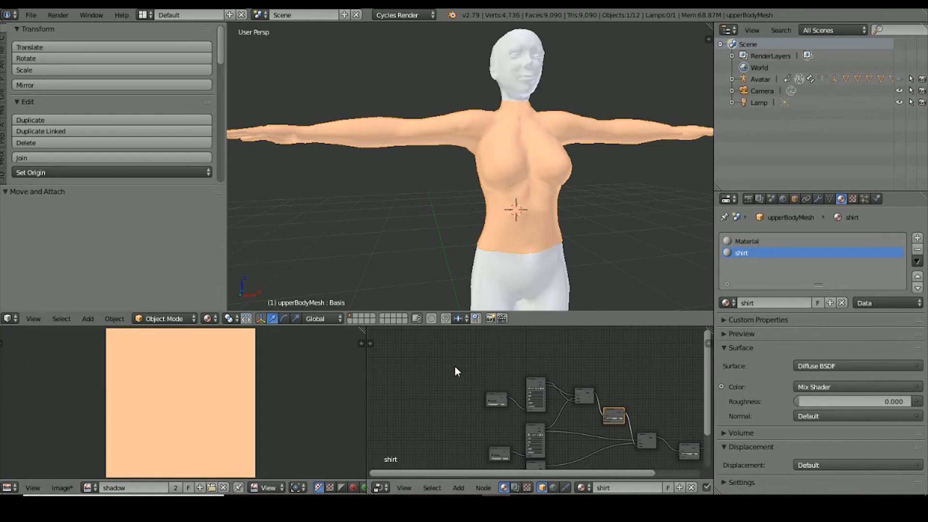
pyautogui.moveTo(368, 384); pyautogui.dragTo(460, 386)
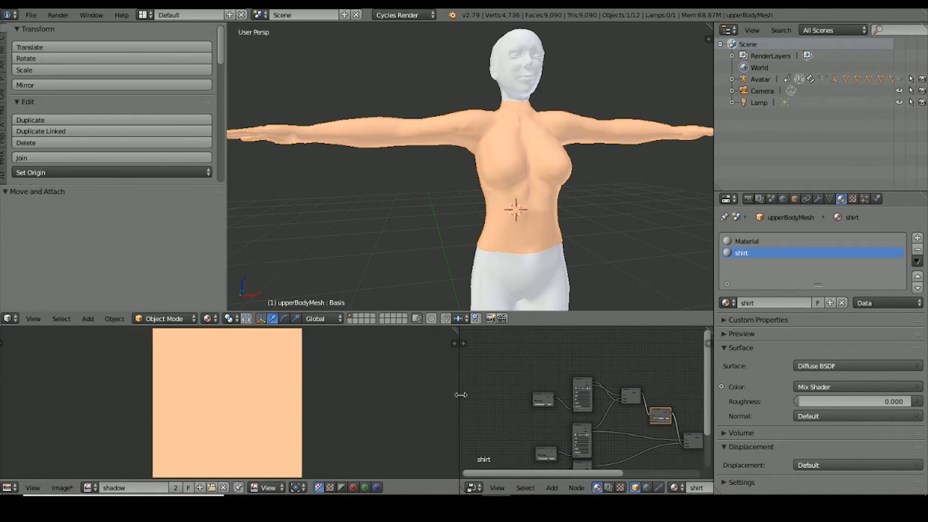
# Narrow the 3D view's tool shelf and reduce the 3D view's height to enlarge the image and node editors.
pyautogui.rightClick(634, 325)
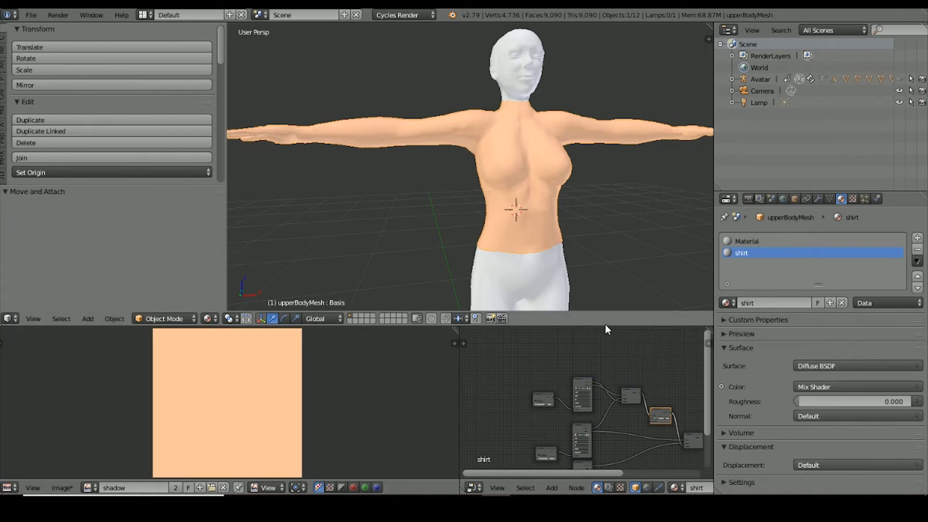
pyautogui.moveTo(605, 325)
pyautogui.mouseDown()
pyautogui.moveTo(607, 359)
pyautogui.moveTo(606, 338)
pyautogui.mouseUp()
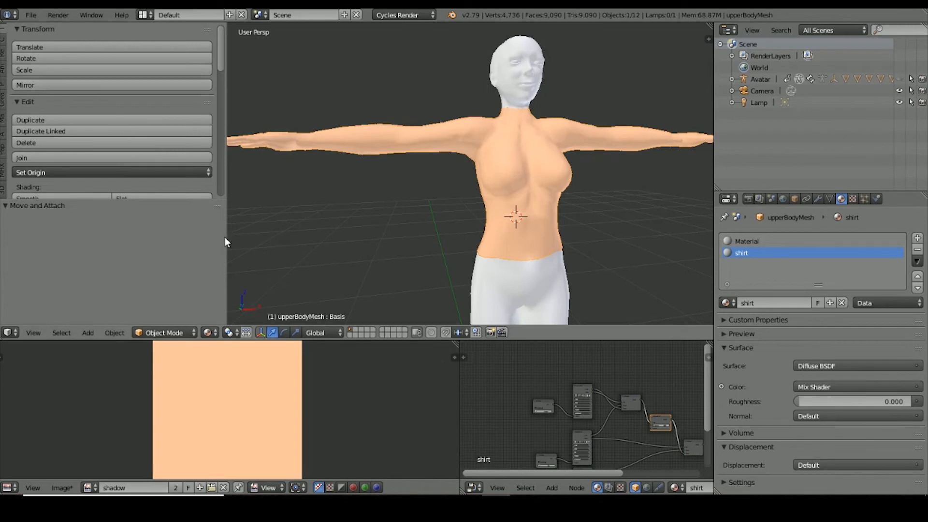
pyautogui.moveTo(225, 238); pyautogui.dragTo(93, 229)
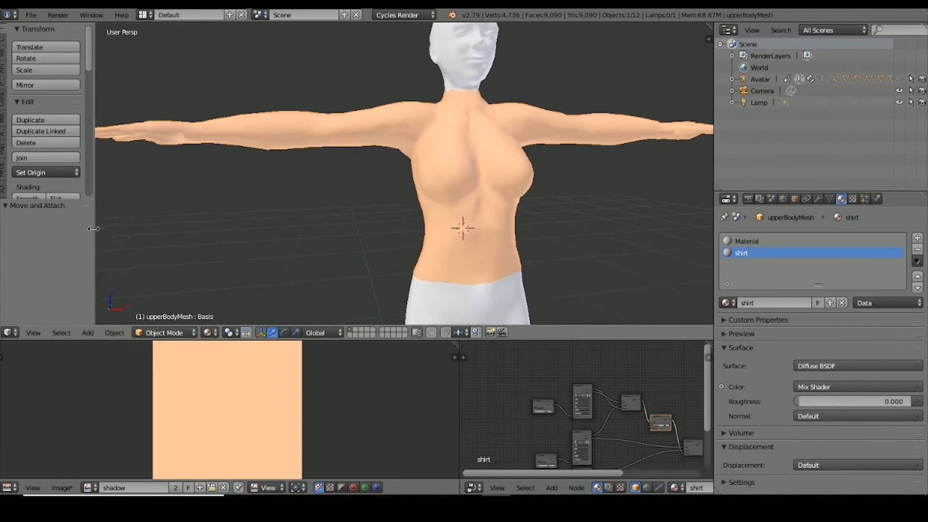
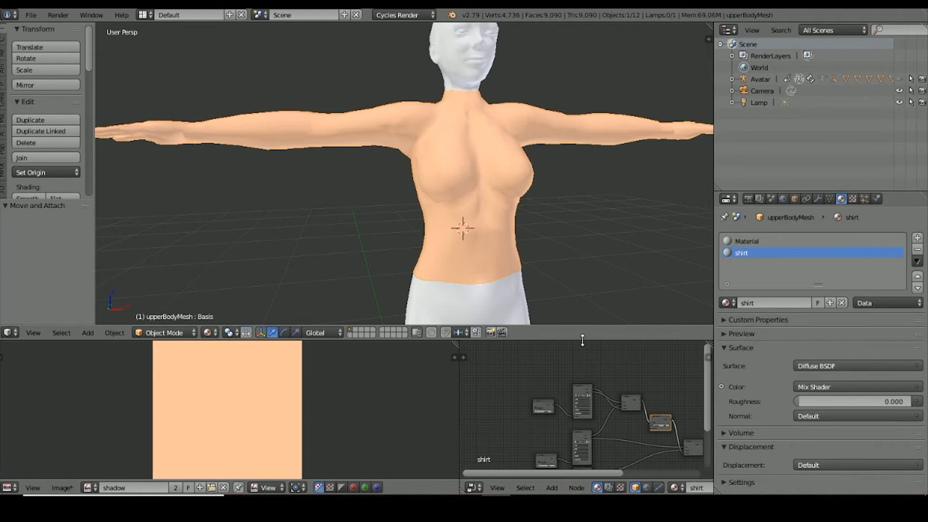
pyautogui.moveTo(583, 340); pyautogui.dragTo(560, 245)
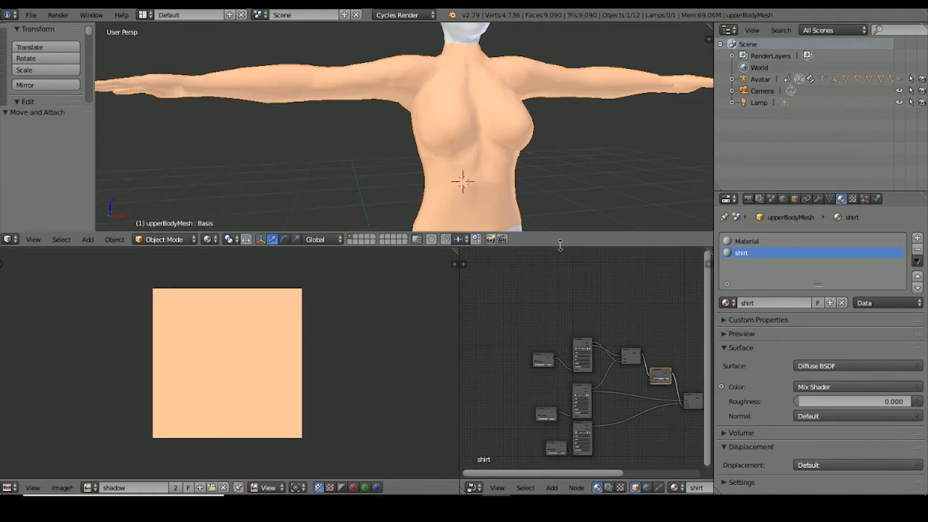
# Reposition the Shirt UV Map and Shirt Image Texture nodes slightly, and set the Shirt UV map as active for rendering.
pyautogui.click(578, 387)
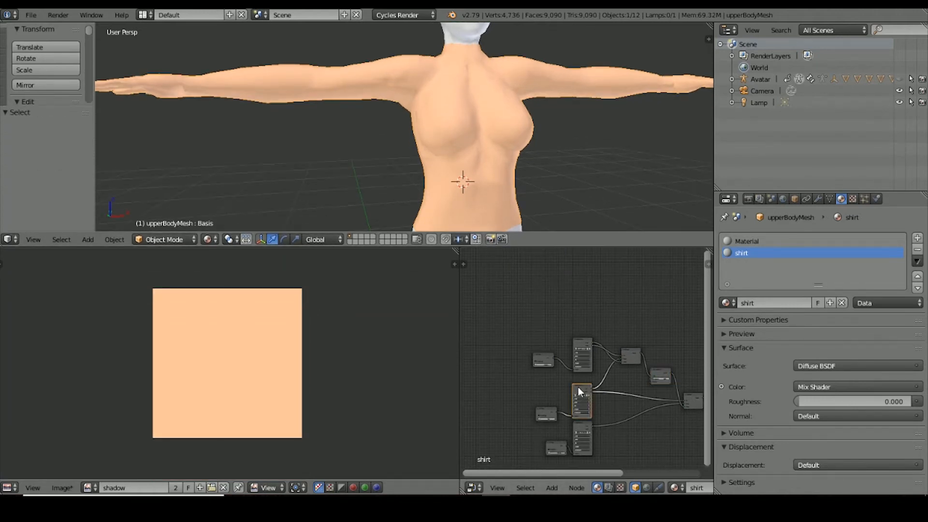
pyautogui.moveTo(546, 410); pyautogui.dragTo(574, 388)
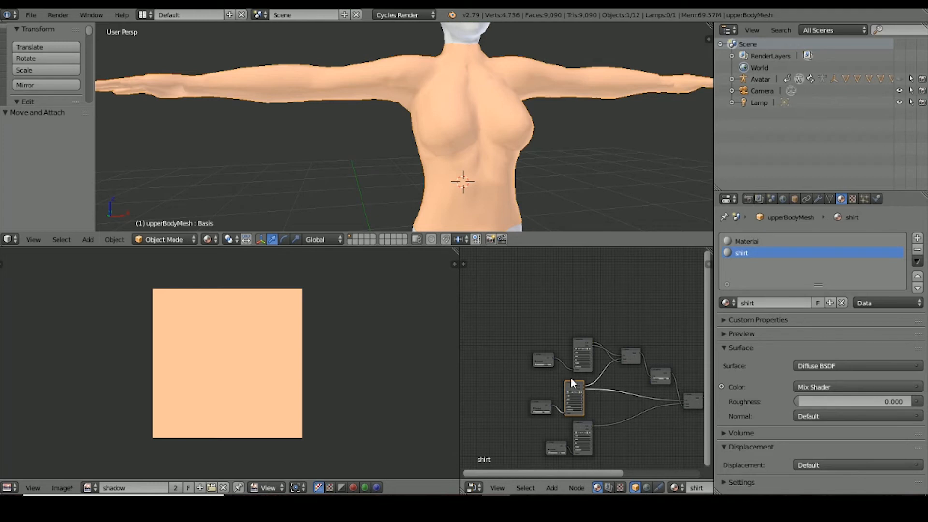
pyautogui.click(829, 198)
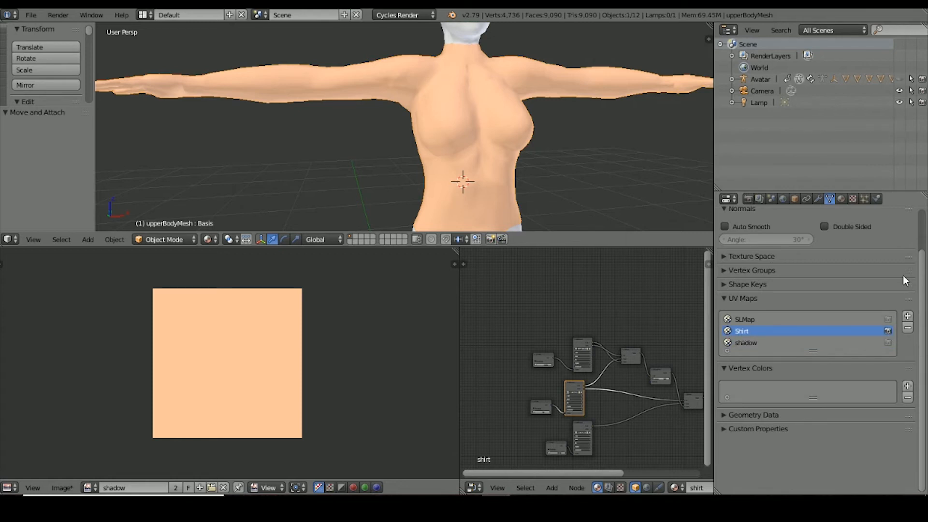
pyautogui.click(887, 330)
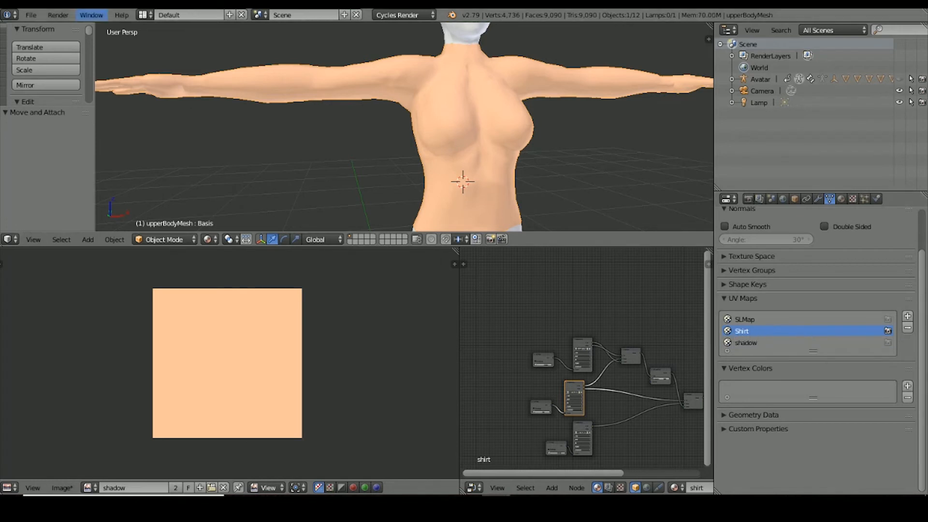
# Switch the upper body mesh to Texture Paint mode and enlarge the brush settings and the 3D view.
pyautogui.click(151, 239)
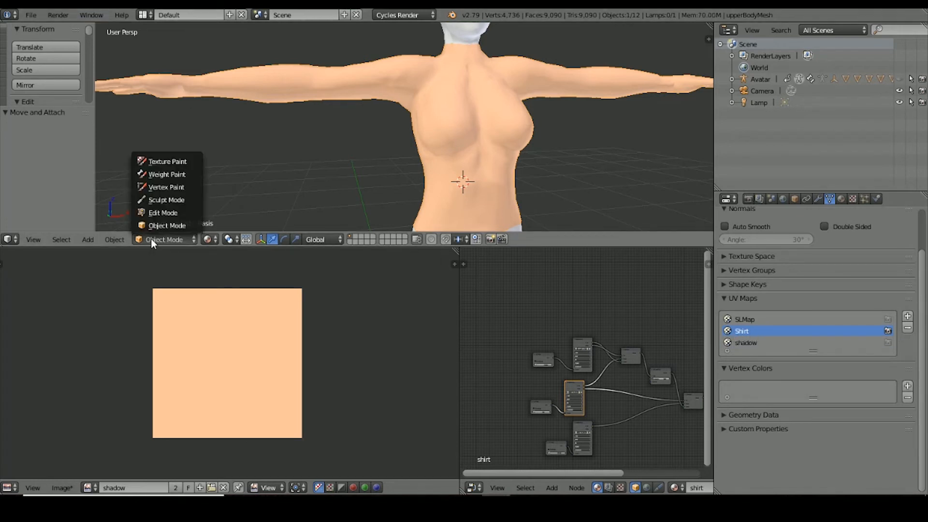
pyautogui.click(151, 162)
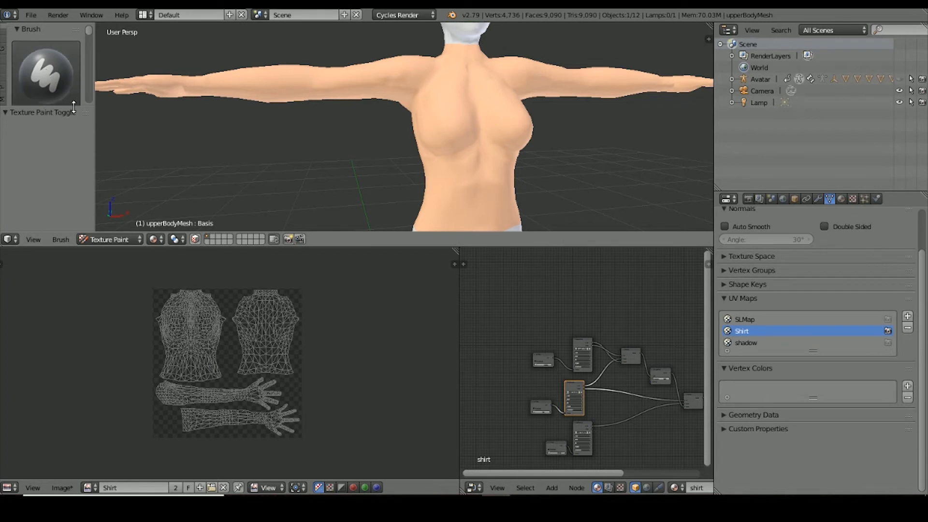
pyautogui.moveTo(73, 107); pyautogui.dragTo(73, 178)
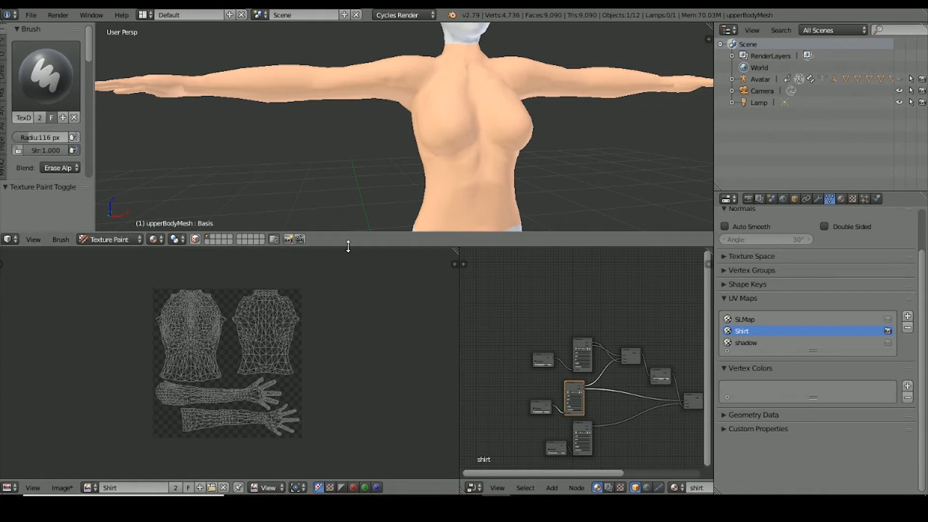
pyautogui.moveTo(349, 248); pyautogui.dragTo(361, 353)
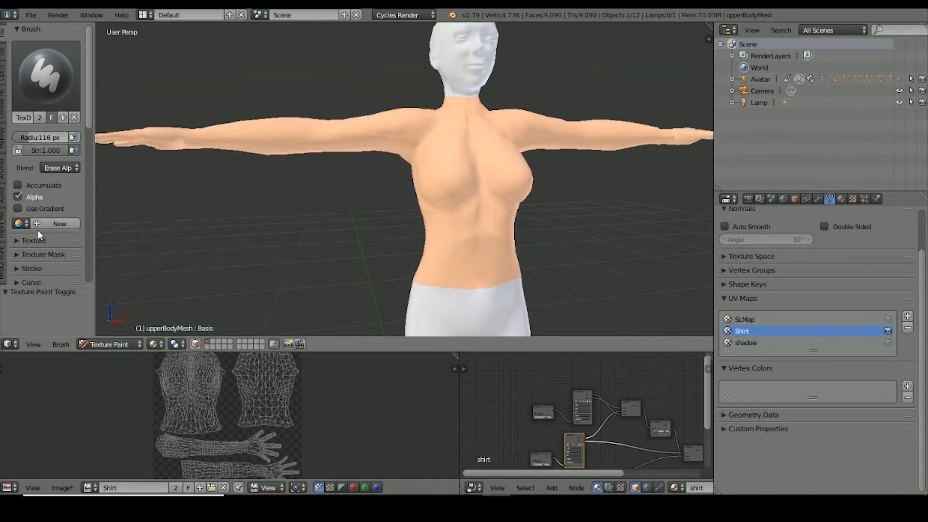
# Set the brush to Mix blending, a green colour and a 42 px radius, and paint over the shoulder area.
pyautogui.click(59, 171)
pyautogui.click(47, 169)
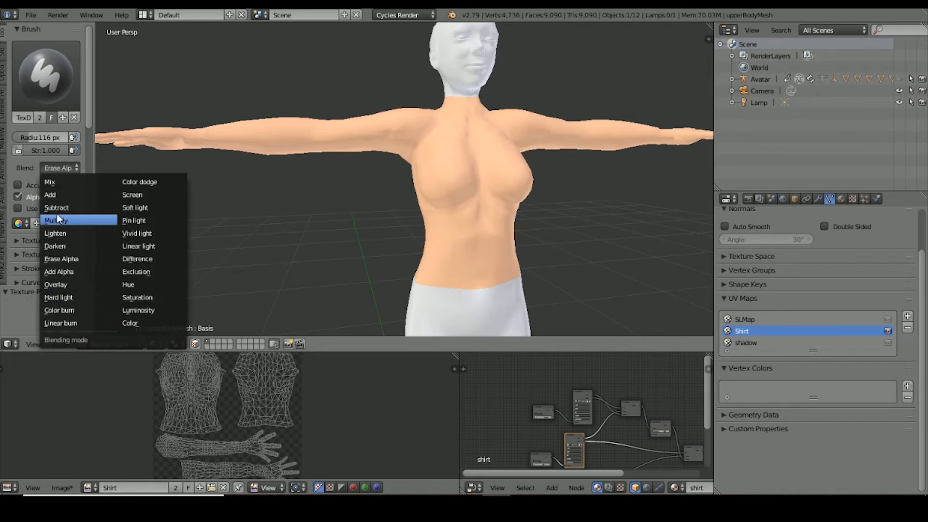
pyautogui.click(52, 183)
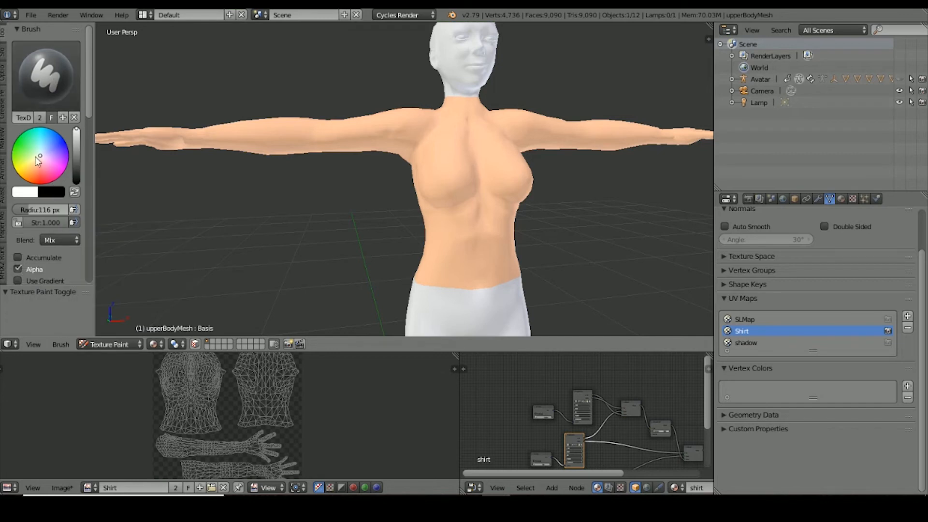
pyautogui.click(25, 145)
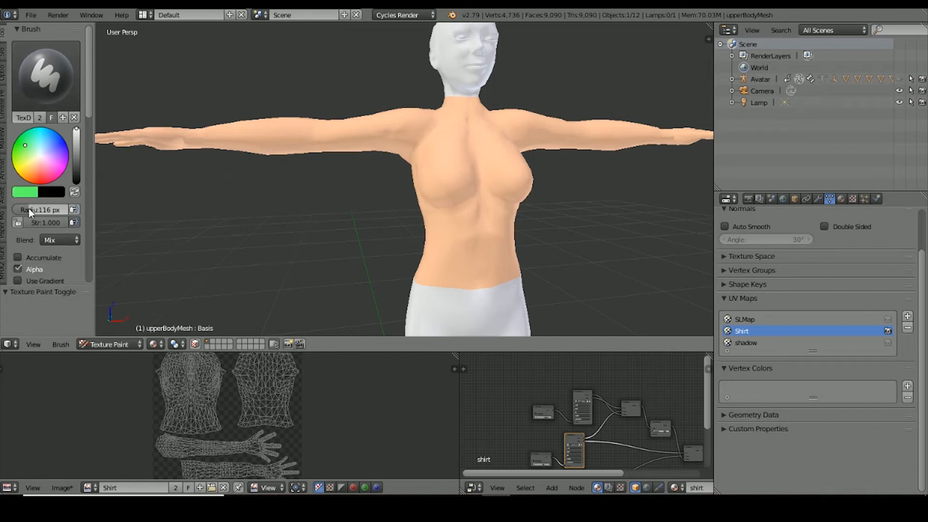
pyautogui.moveTo(60, 210); pyautogui.dragTo(27, 209)
pyautogui.moveTo(407, 105); pyautogui.dragTo(422, 102)
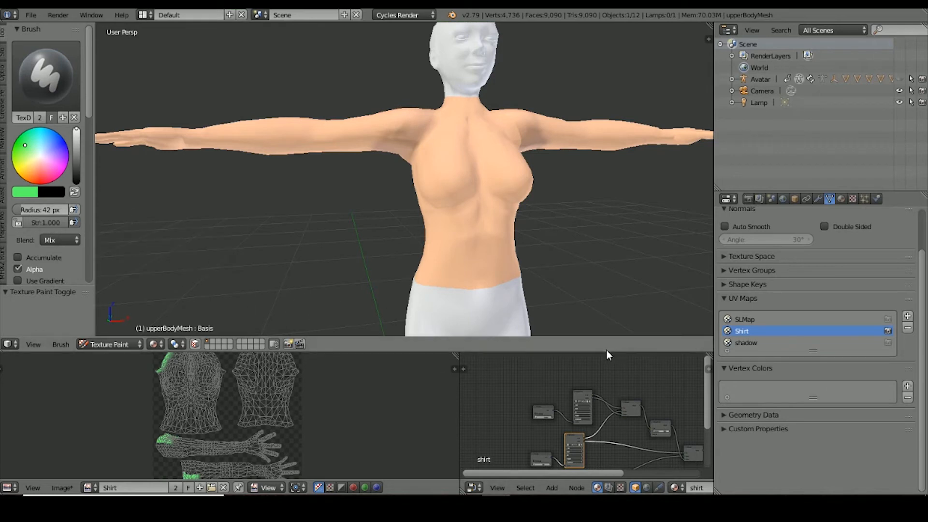
# Replace the node between the two mix nodes with a direct link and test it with a stroke beside the armpit.
pyautogui.moveTo(606, 352); pyautogui.dragTo(595, 309)
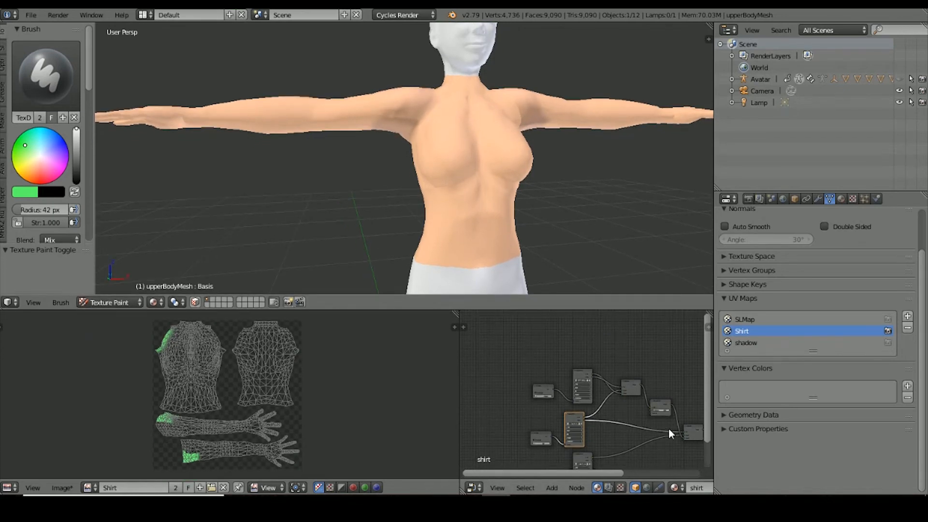
pyautogui.moveTo(681, 437); pyautogui.dragTo(652, 400)
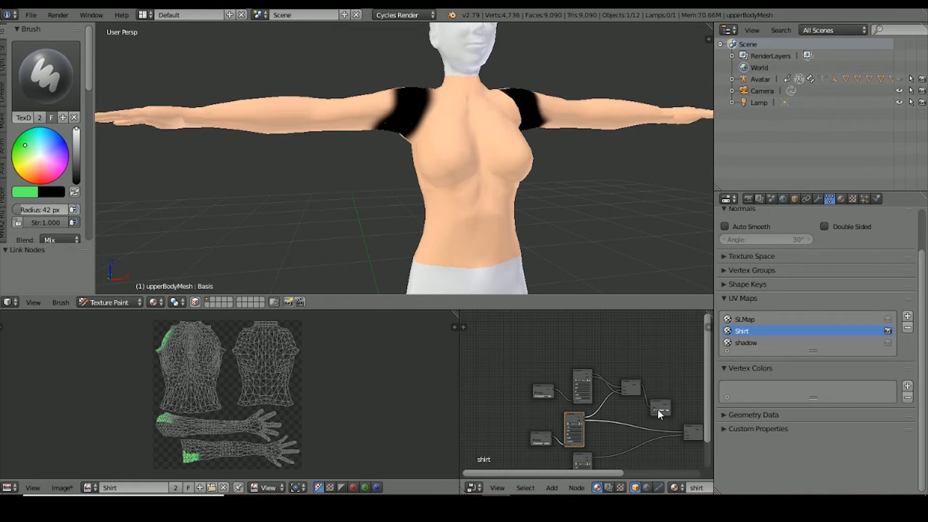
pyautogui.moveTo(655, 405); pyautogui.dragTo(664, 361)
pyautogui.press('x')
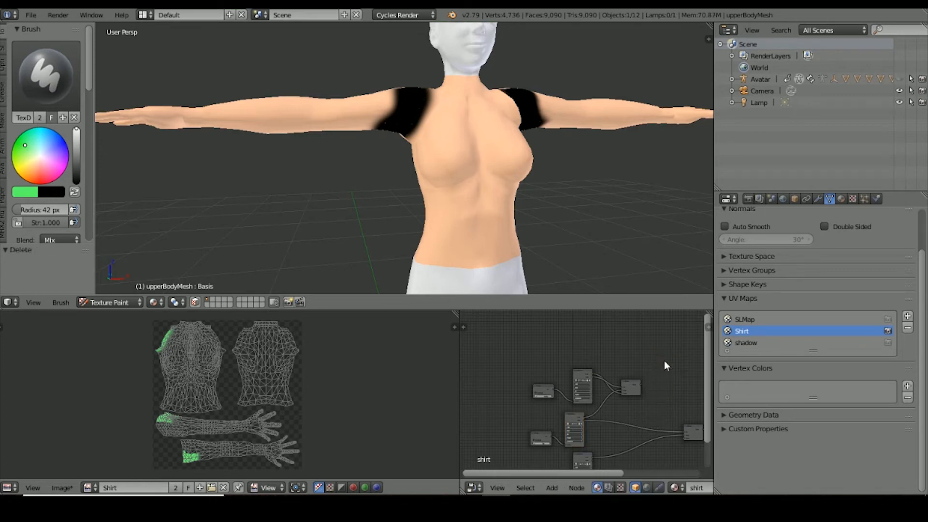
pyautogui.moveTo(641, 384); pyautogui.dragTo(686, 442)
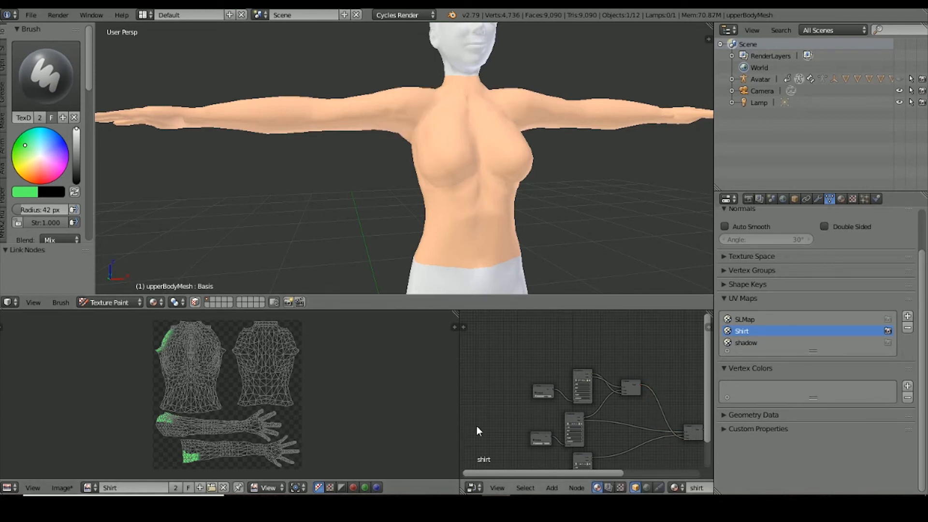
pyautogui.moveTo(419, 177)
pyautogui.mouseDown()
pyautogui.moveTo(424, 86)
pyautogui.moveTo(419, 123)
pyautogui.mouseUp()
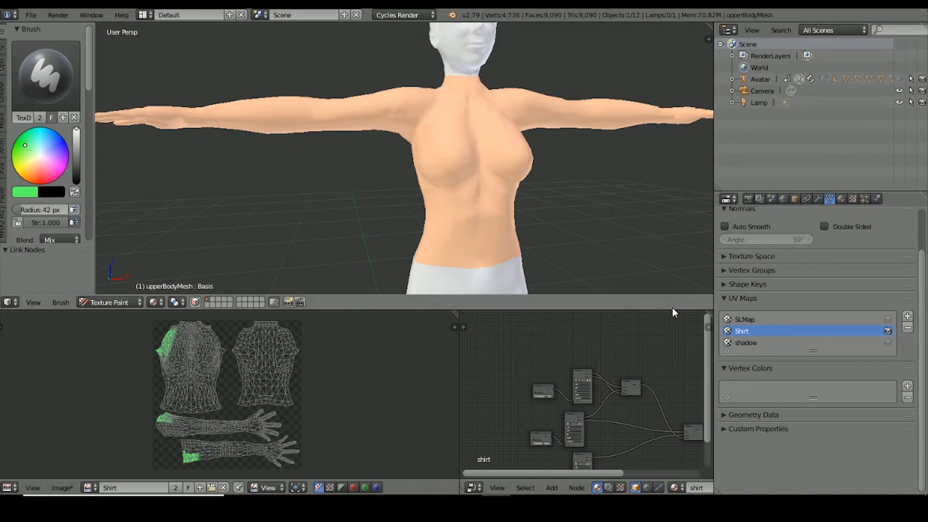
# Enlarge the node editor and move the Shirt texture's link from the upper mix node to the final mix node, replacing that node's link.
pyautogui.moveTo(672, 309); pyautogui.dragTo(663, 260)
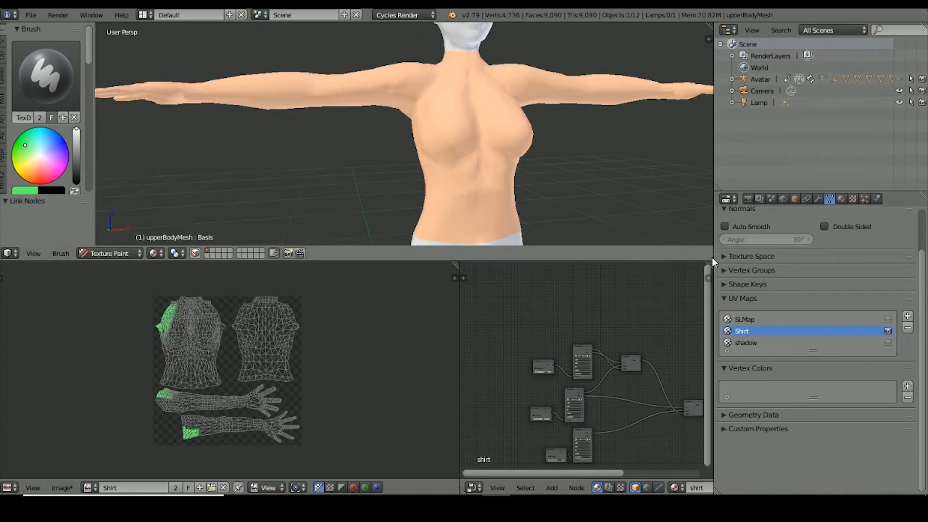
pyautogui.moveTo(714, 241); pyautogui.dragTo(798, 253)
pyautogui.moveTo(656, 471); pyautogui.dragTo(708, 468)
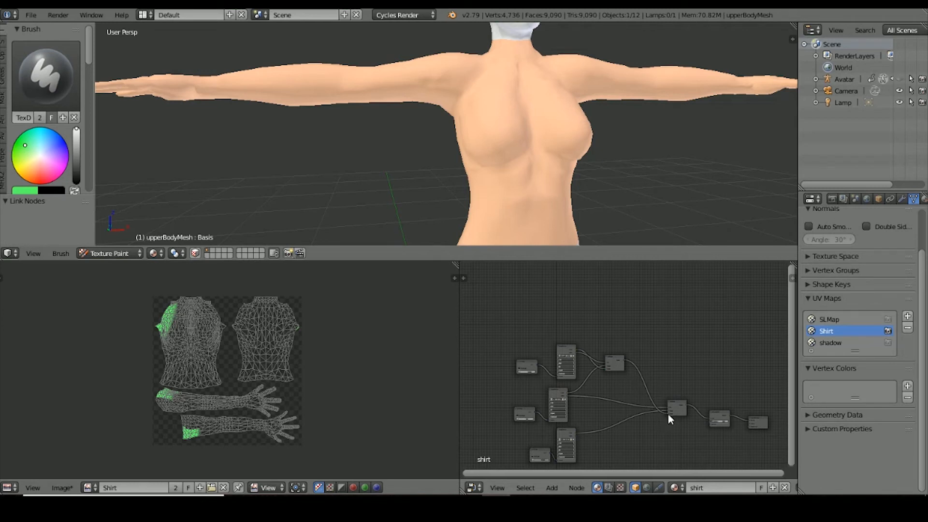
pyautogui.moveTo(667, 412)
pyautogui.mouseDown()
pyautogui.moveTo(652, 408)
pyautogui.moveTo(643, 370)
pyautogui.mouseUp()
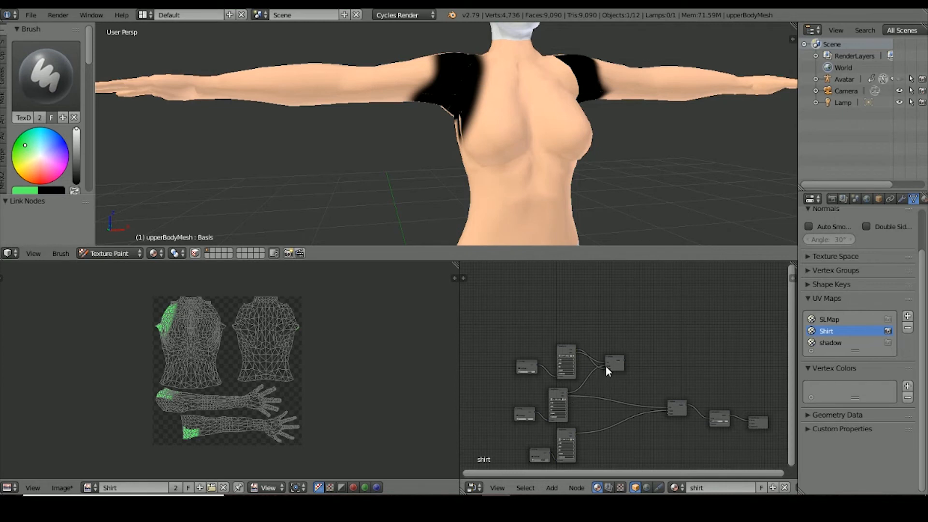
pyautogui.moveTo(605, 366); pyautogui.dragTo(669, 410)
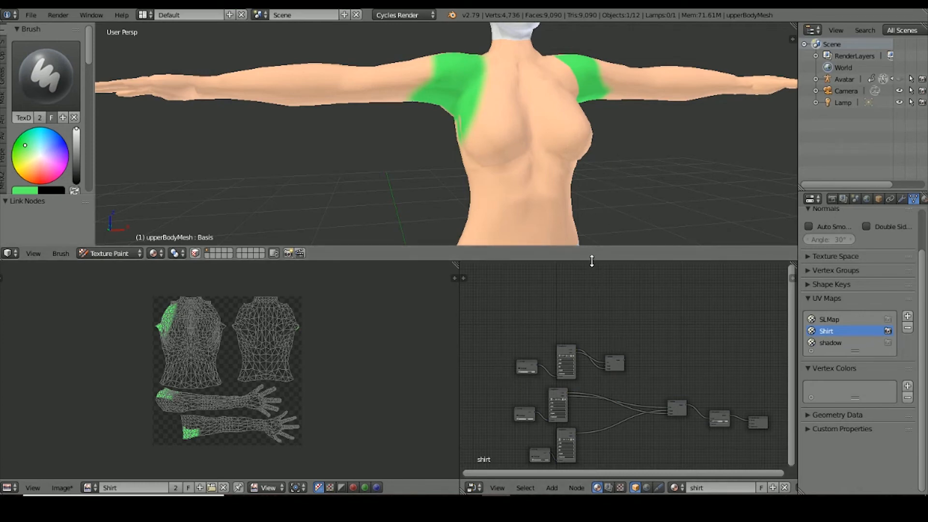
# Enlarge the 3D view and paint the torso's front and the avatar's right side green down to the waist.
pyautogui.moveTo(591, 261); pyautogui.dragTo(592, 323)
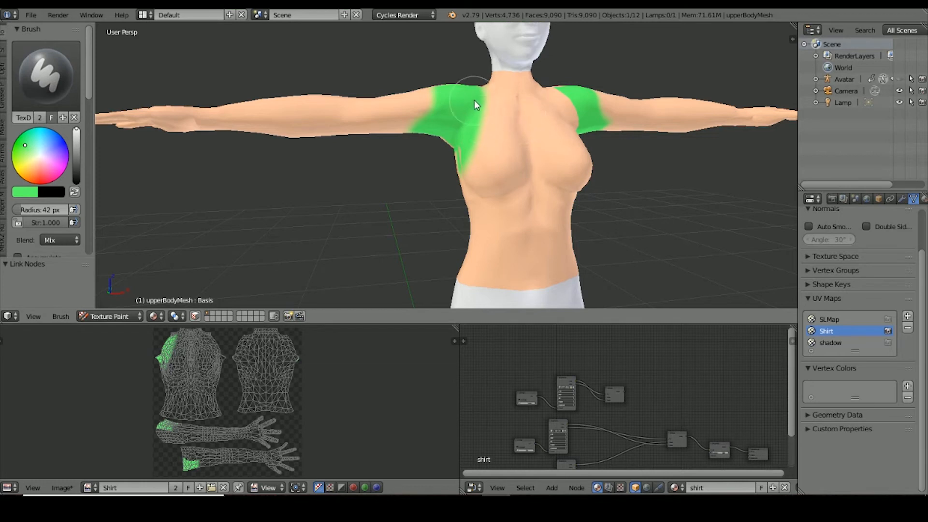
pyautogui.moveTo(474, 100)
pyautogui.mouseDown()
pyautogui.moveTo(477, 197)
pyautogui.moveTo(471, 159)
pyautogui.moveTo(490, 254)
pyautogui.moveTo(463, 242)
pyautogui.moveTo(536, 184)
pyautogui.moveTo(597, 155)
pyautogui.moveTo(547, 126)
pyautogui.moveTo(529, 150)
pyautogui.mouseUp()
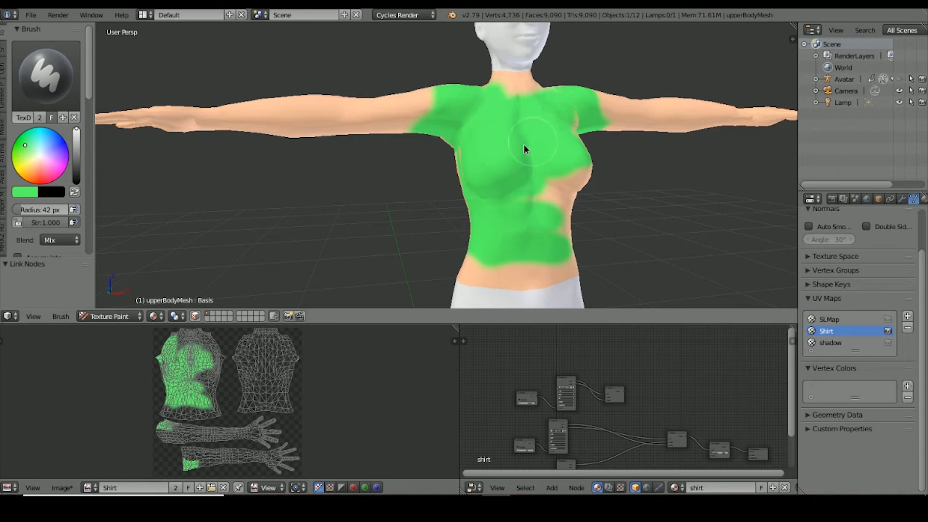
pyautogui.moveTo(482, 167)
pyautogui.mouseDown(button='middle')
pyautogui.moveTo(579, 154)
pyautogui.moveTo(605, 189)
pyautogui.moveTo(540, 178)
pyautogui.mouseUp(button='middle')
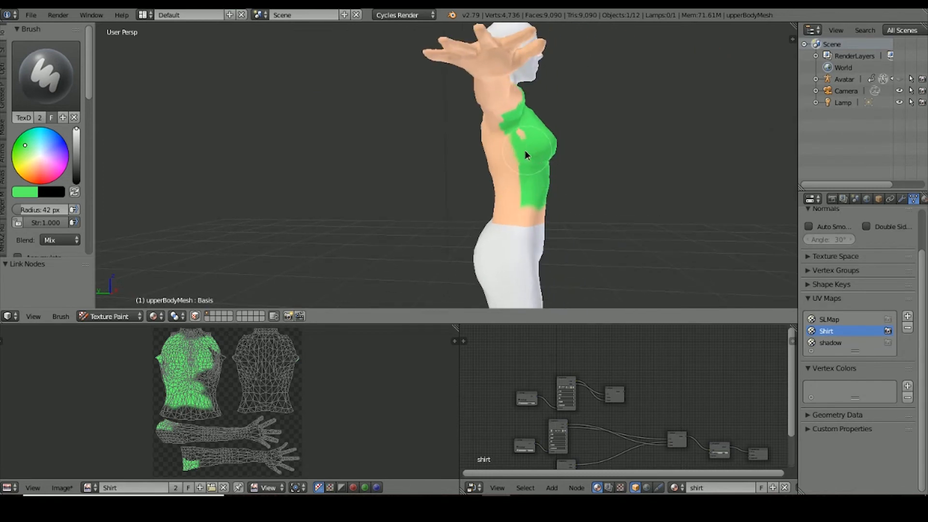
pyautogui.moveTo(489, 143)
pyautogui.mouseDown()
pyautogui.moveTo(518, 134)
pyautogui.moveTo(481, 176)
pyautogui.mouseUp()
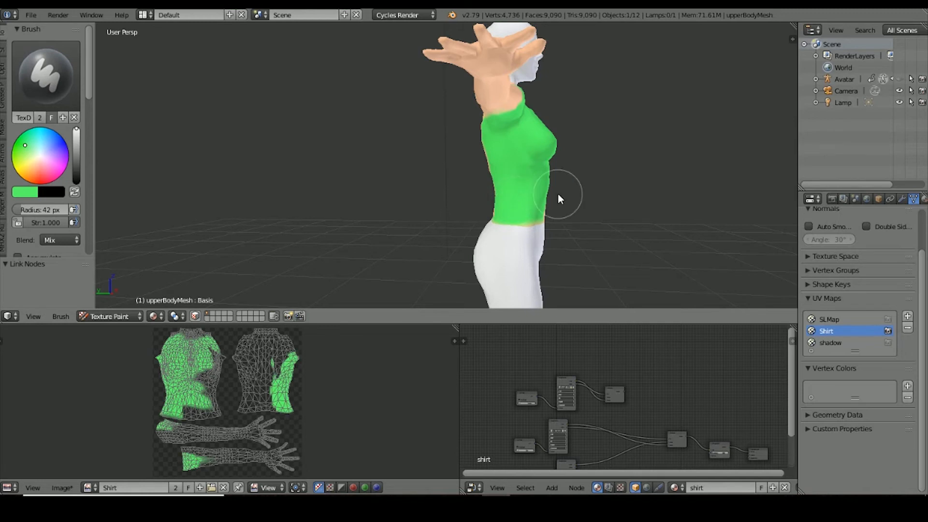
# Paint the remaining bare skin on the avatar's left chest, left side and front waist green.
pyautogui.moveTo(552, 157)
pyautogui.mouseDown(button='middle')
pyautogui.moveTo(420, 175)
pyautogui.moveTo(379, 205)
pyautogui.mouseUp(button='middle')
pyautogui.moveTo(356, 174)
pyautogui.mouseDown()
pyautogui.moveTo(437, 213)
pyautogui.moveTo(379, 168)
pyautogui.mouseUp()
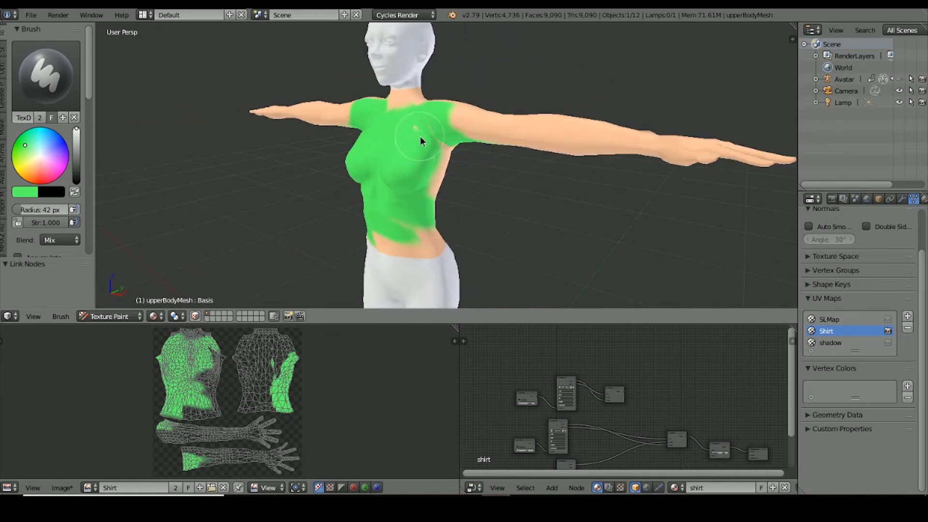
pyautogui.moveTo(421, 138); pyautogui.dragTo(428, 156)
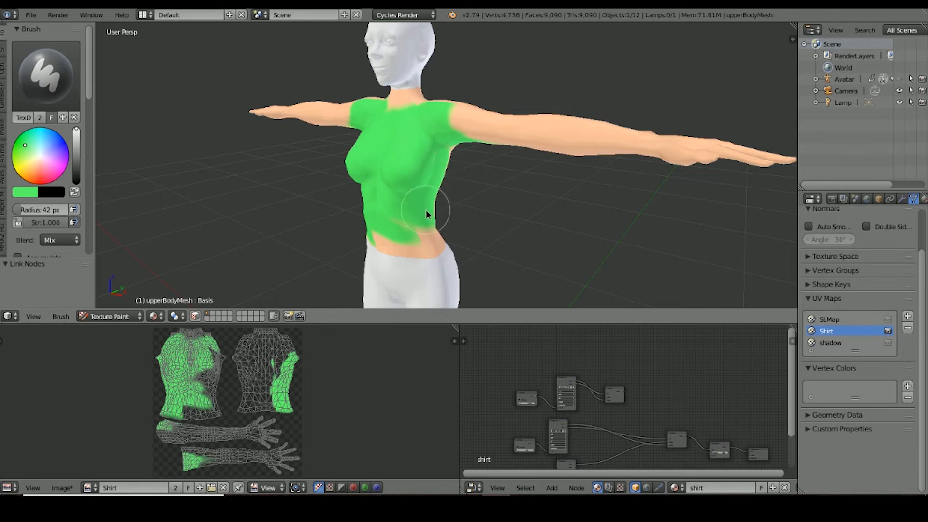
pyautogui.moveTo(370, 220); pyautogui.dragTo(472, 253)
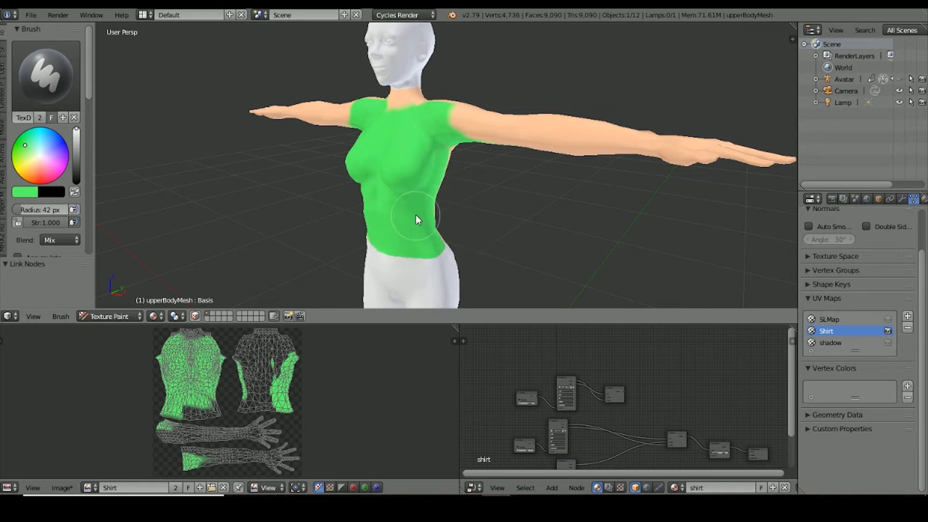
# Paint the lower and middle back green, extending up to the avatar's left shoulder blade and armpit.
pyautogui.moveTo(418, 220); pyautogui.dragTo(279, 172, button='middle')
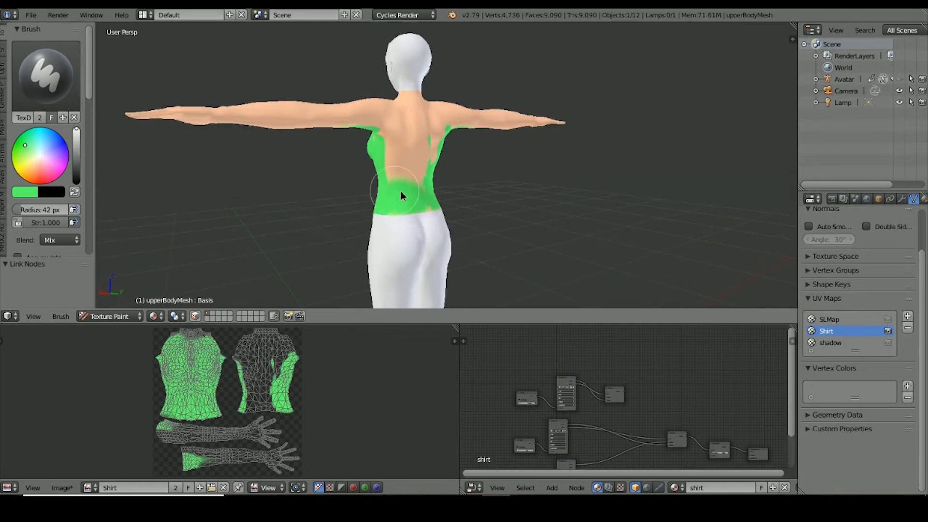
pyautogui.moveTo(382, 182)
pyautogui.mouseDown()
pyautogui.moveTo(416, 170)
pyautogui.moveTo(404, 167)
pyautogui.mouseUp()
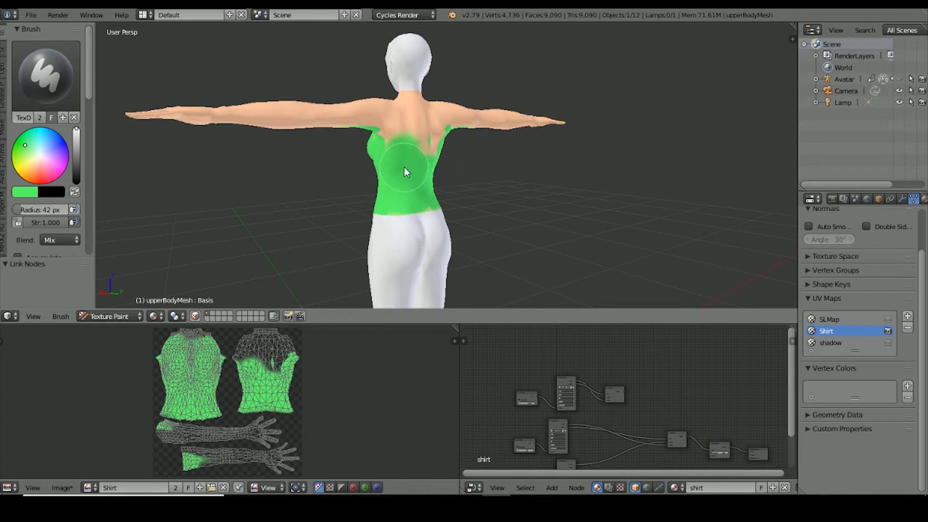
pyautogui.keyDown('shift'); pyautogui.moveTo(406, 158); pyautogui.dragTo(448, 95, button='middle'); pyautogui.keyUp('shift')
pyautogui.scroll(8, 457, 216)
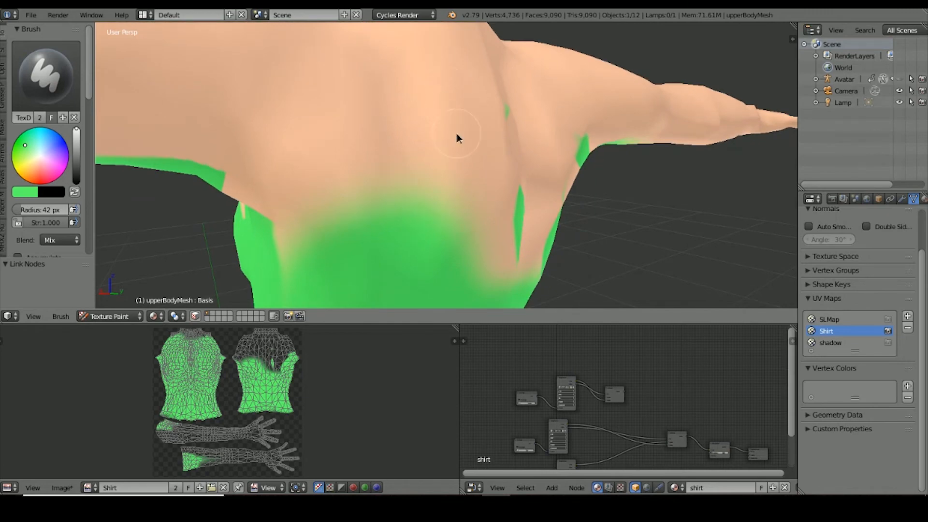
pyautogui.scroll(4, 396, 143)
pyautogui.moveTo(355, 139)
pyautogui.mouseDown()
pyautogui.moveTo(410, 203)
pyautogui.moveTo(344, 140)
pyautogui.mouseUp()
pyautogui.moveTo(500, 179); pyautogui.dragTo(549, 133, button='middle')
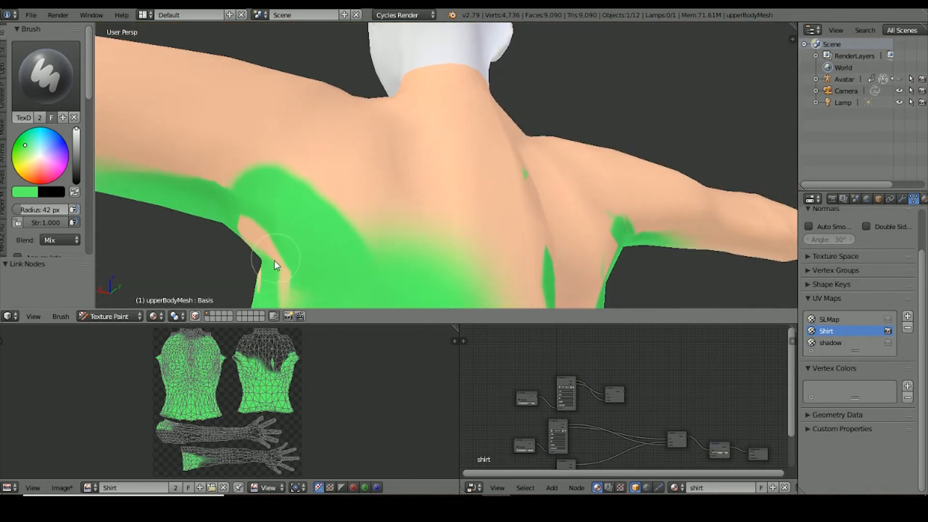
pyautogui.moveTo(279, 280); pyautogui.dragTo(269, 247)
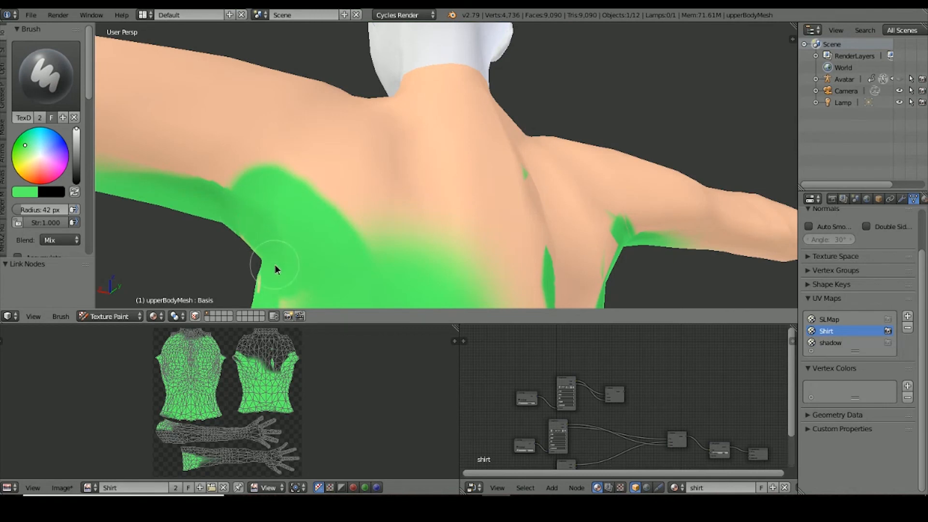
pyautogui.moveTo(405, 245); pyautogui.dragTo(475, 91, button='middle')
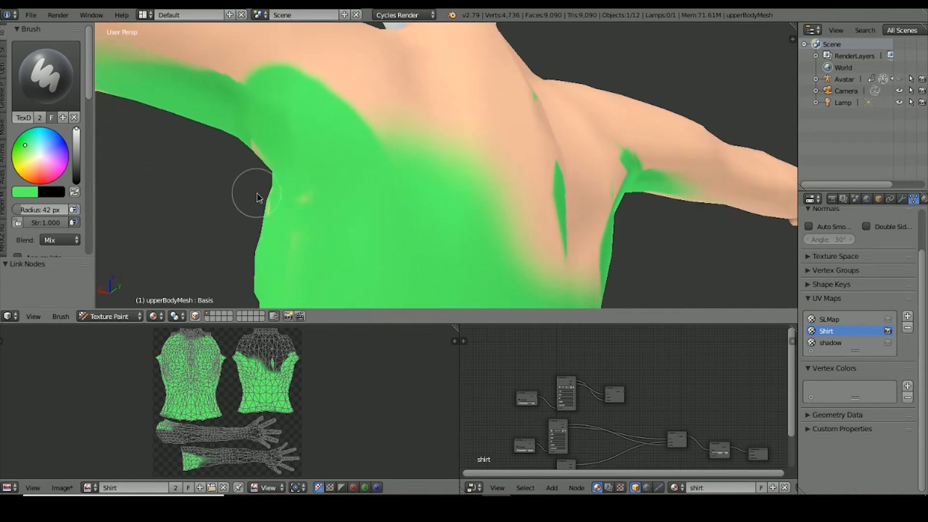
# Fill in the tops and backs of both shoulders with green to complete the short sleeves.
pyautogui.moveTo(257, 193); pyautogui.dragTo(507, 203, button='middle')
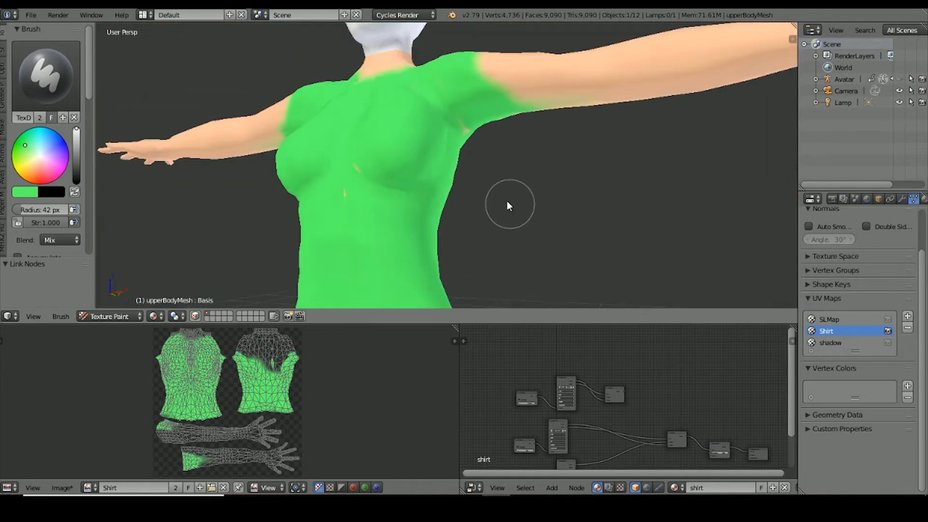
pyautogui.moveTo(379, 162); pyautogui.dragTo(435, 225, button='middle')
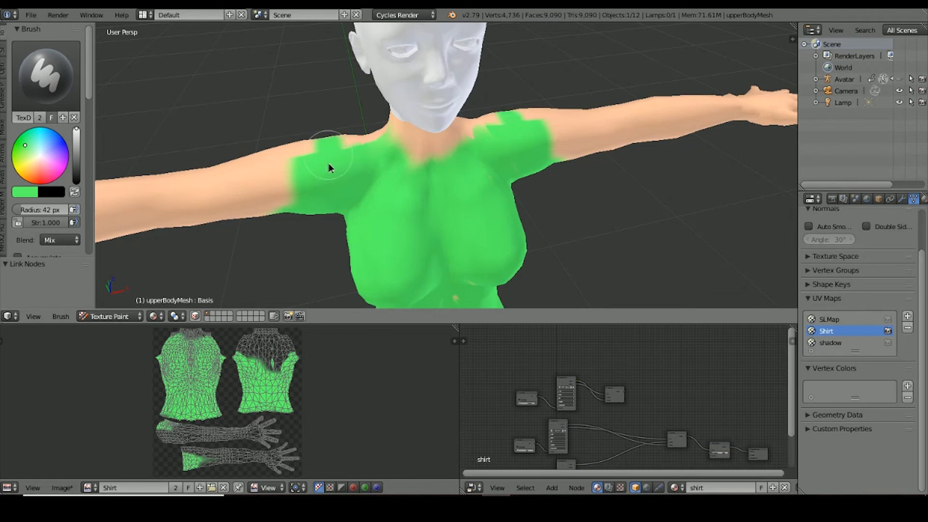
pyautogui.moveTo(309, 144)
pyautogui.mouseDown(button='middle')
pyautogui.moveTo(390, 190)
pyautogui.moveTo(531, 204)
pyautogui.mouseUp(button='middle')
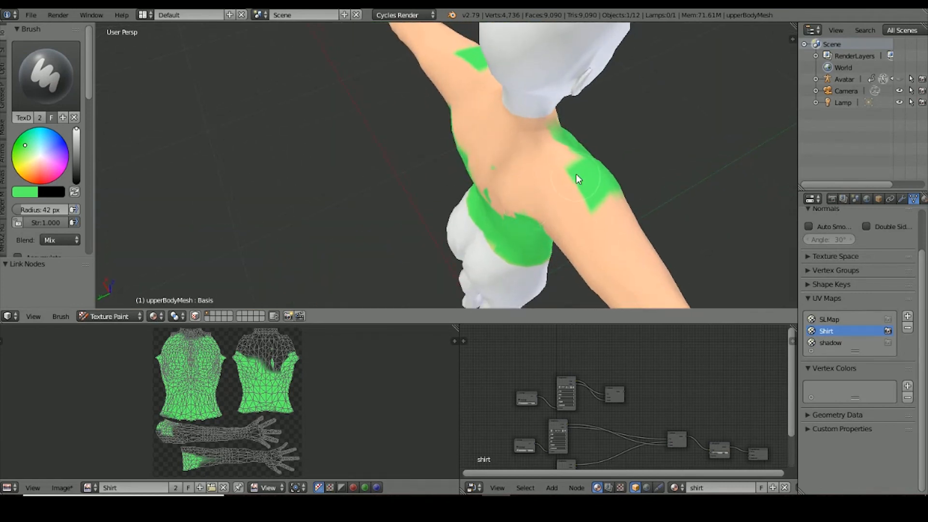
pyautogui.moveTo(577, 174)
pyautogui.mouseDown()
pyautogui.moveTo(563, 148)
pyautogui.moveTo(570, 194)
pyautogui.moveTo(553, 210)
pyautogui.mouseUp()
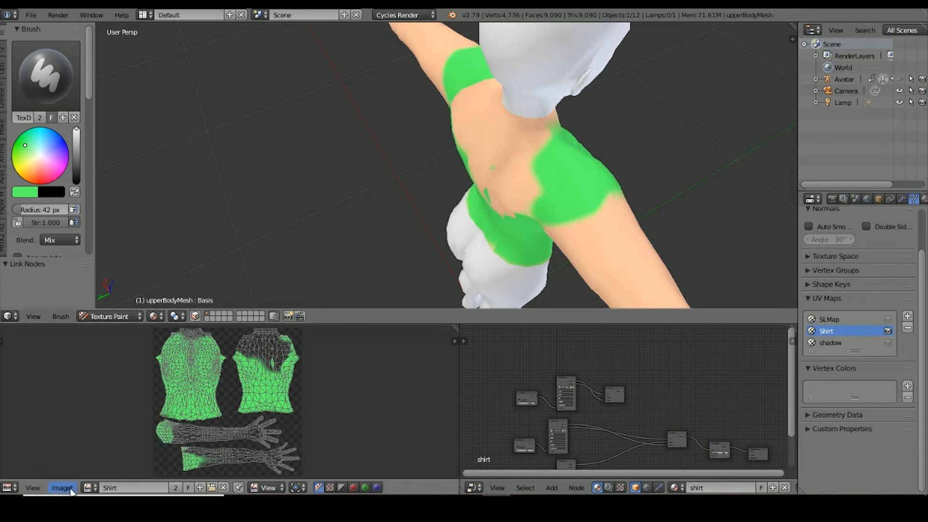
# View the skin image in the image editor and return to the Shirt image.
pyautogui.click(90, 488)
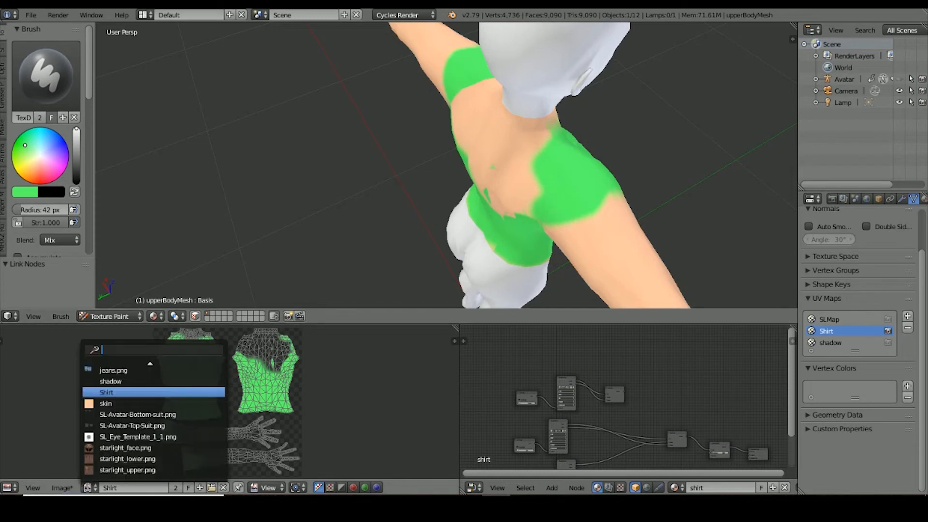
pyautogui.click(105, 403)
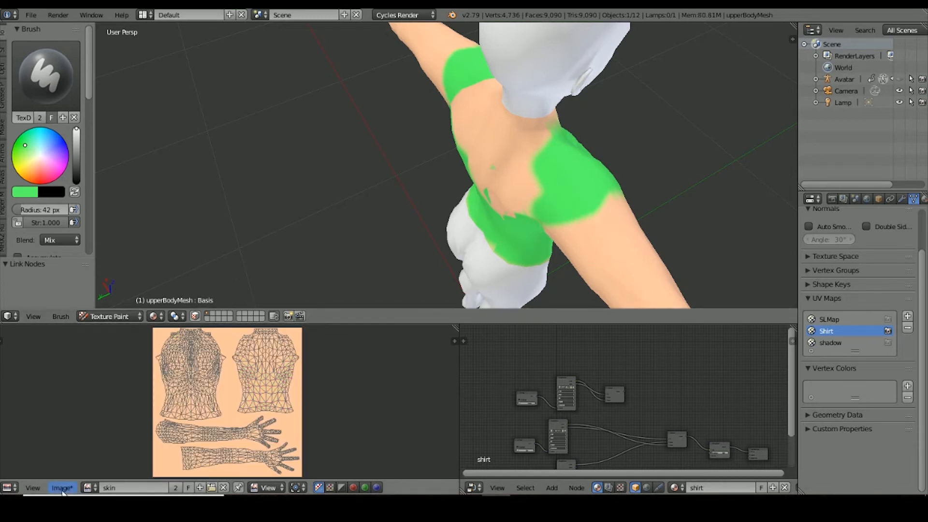
pyautogui.click(90, 488)
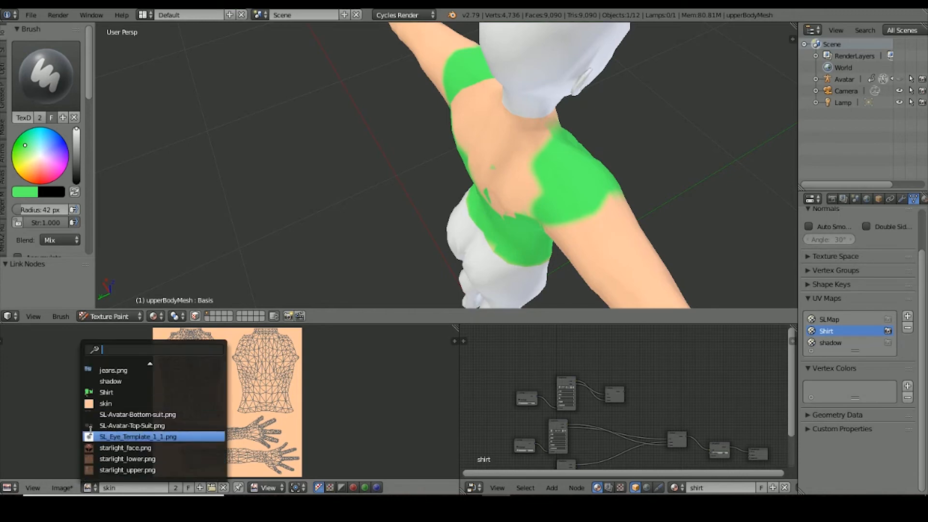
pyautogui.click(105, 392)
pyautogui.moveTo(478, 228); pyautogui.dragTo(521, 180, button='middle')
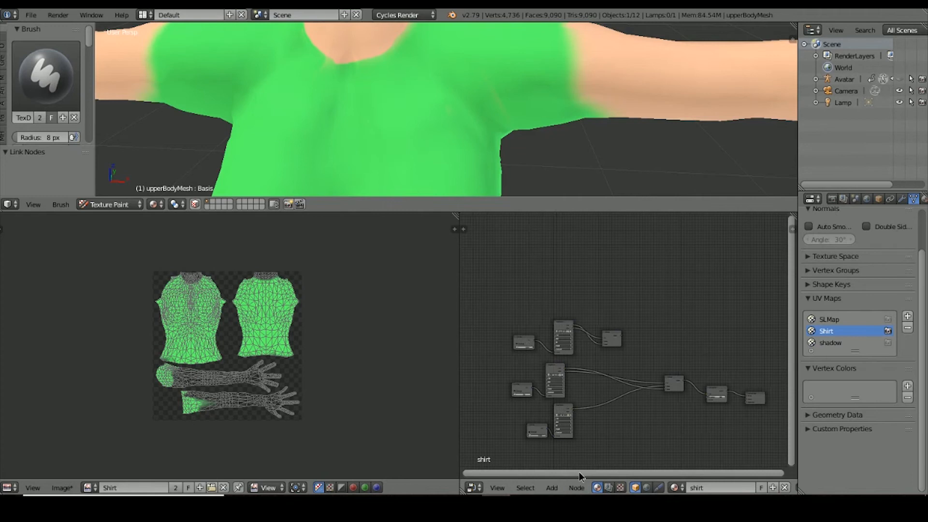
# Move the unattached upper Mix Shader closer to the lower one and reroute the Shirt texture's Color into its first Shader input.
pyautogui.moveTo(579, 472); pyautogui.dragTo(588, 476)
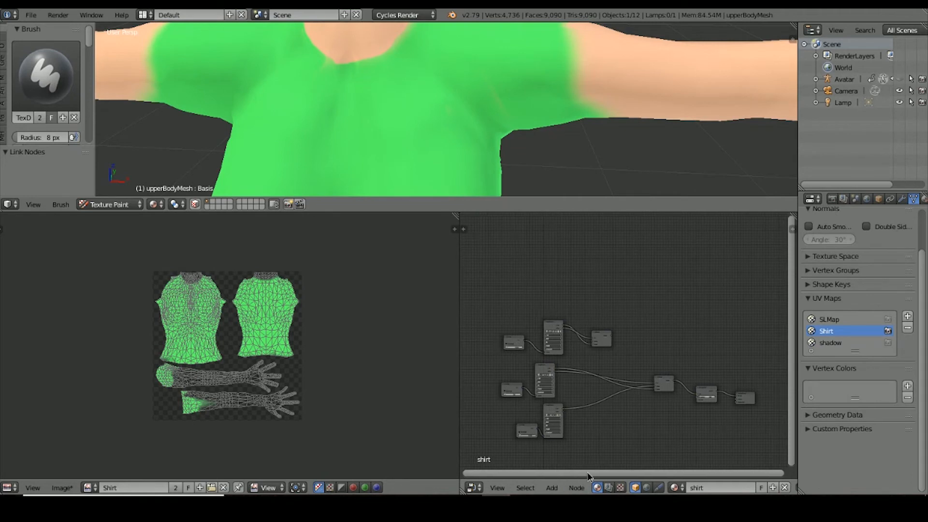
pyautogui.scroll(3, 637, 385)
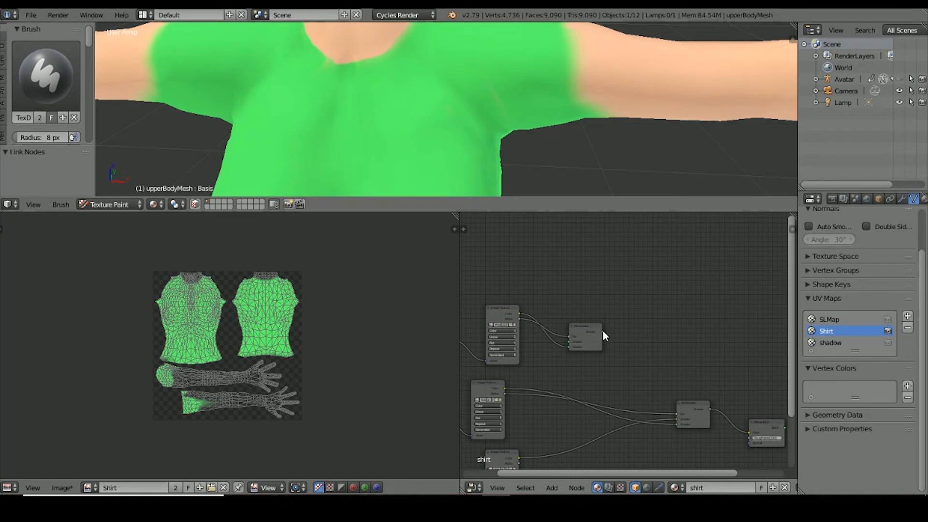
pyautogui.scroll(3, 619, 358)
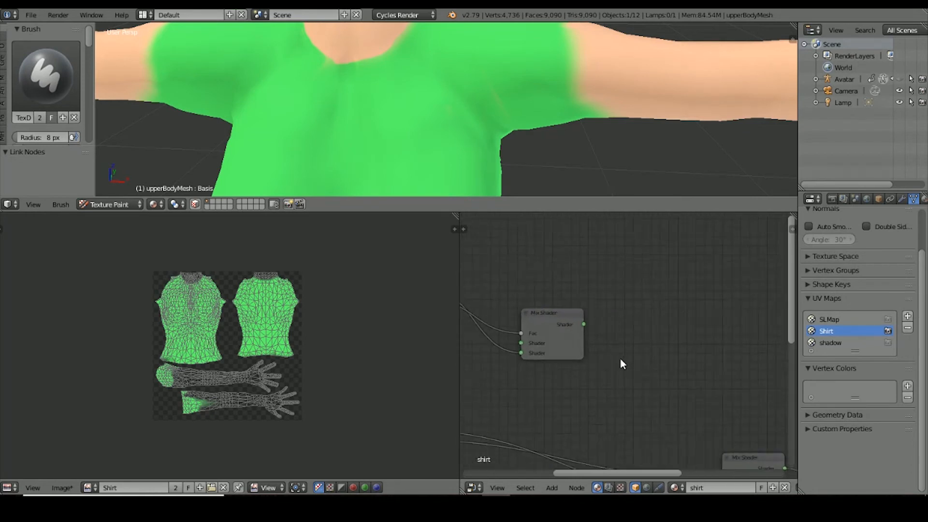
pyautogui.scroll(-1, 619, 358)
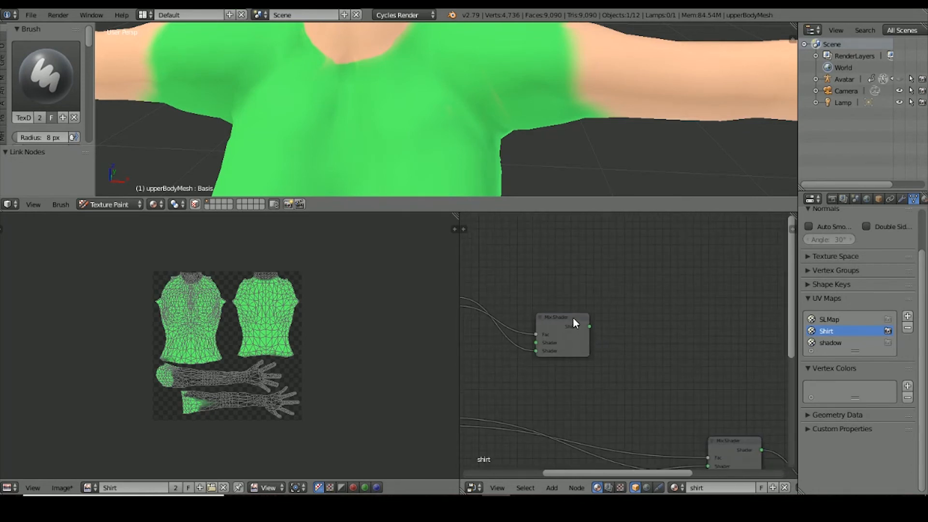
pyautogui.moveTo(573, 317); pyautogui.dragTo(677, 355)
pyautogui.scroll(-2, 681, 397)
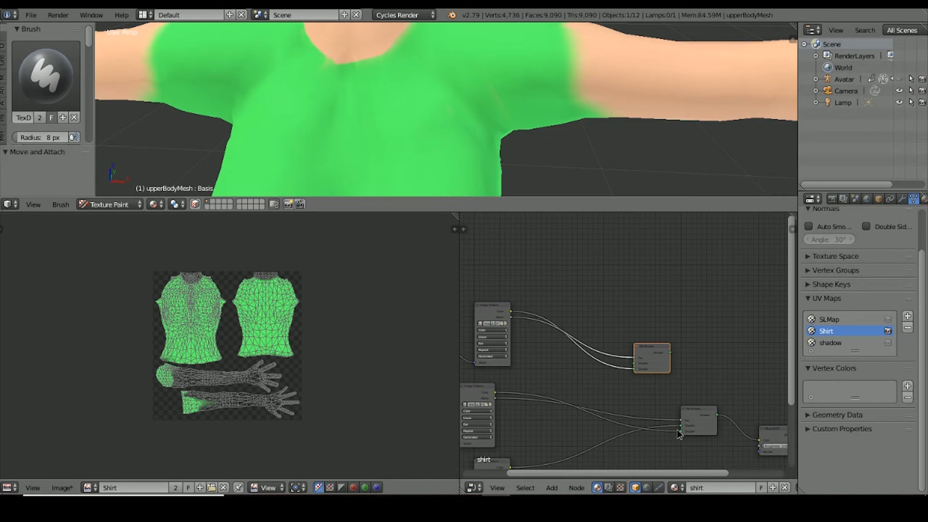
pyautogui.moveTo(679, 431); pyautogui.dragTo(638, 366)
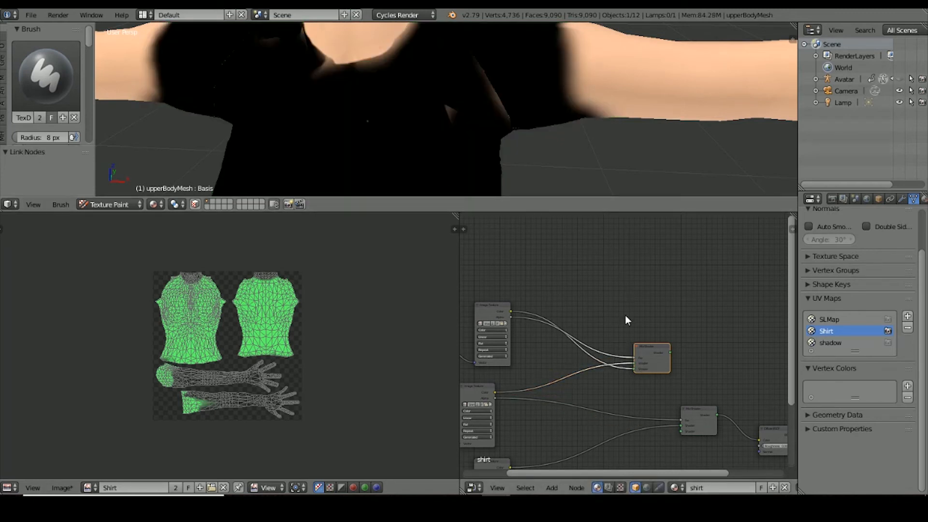
pyautogui.moveTo(633, 368)
pyautogui.mouseDown()
pyautogui.moveTo(566, 375)
pyautogui.moveTo(683, 424)
pyautogui.moveTo(634, 362)
pyautogui.mouseUp()
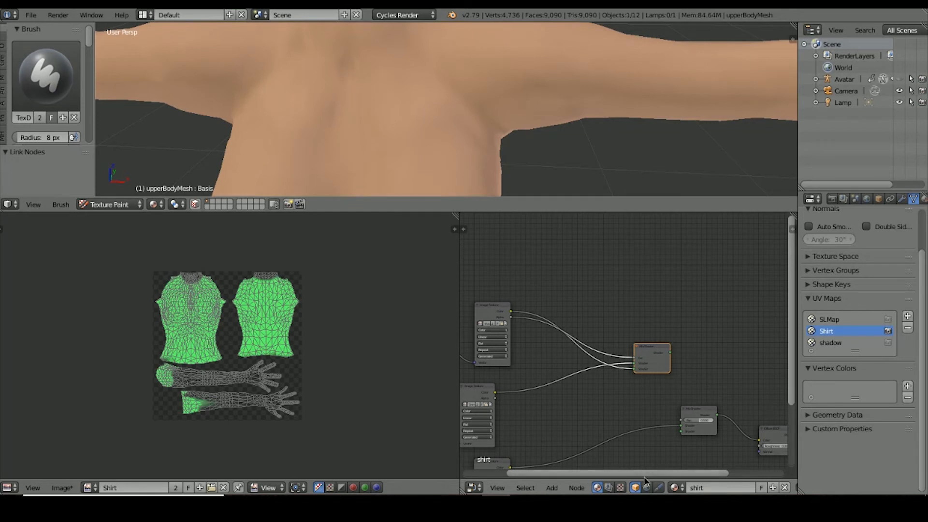
# Link the Shirt texture's Alpha to the lower Mix Shader's Fac and the upper Mix Shader's output to its second Shader input.
pyautogui.moveTo(644, 475); pyautogui.dragTo(731, 479)
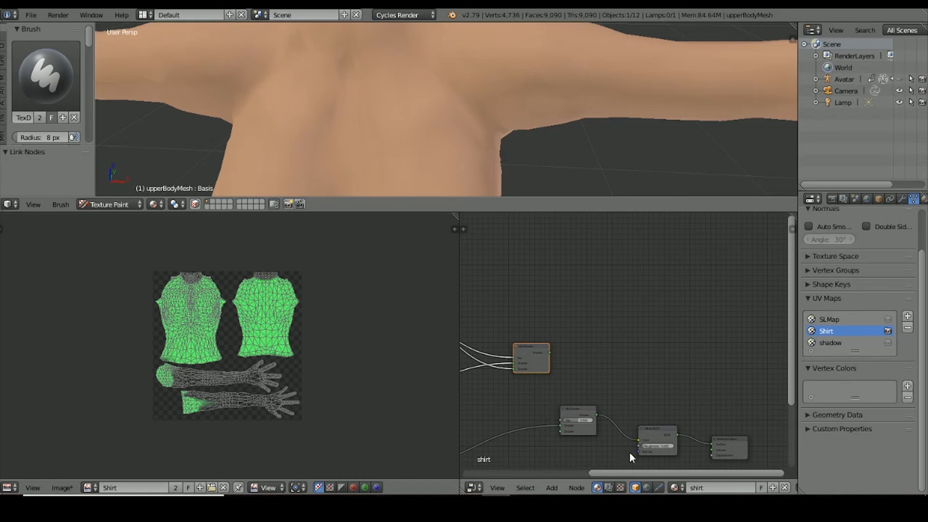
pyautogui.moveTo(663, 472); pyautogui.dragTo(580, 472)
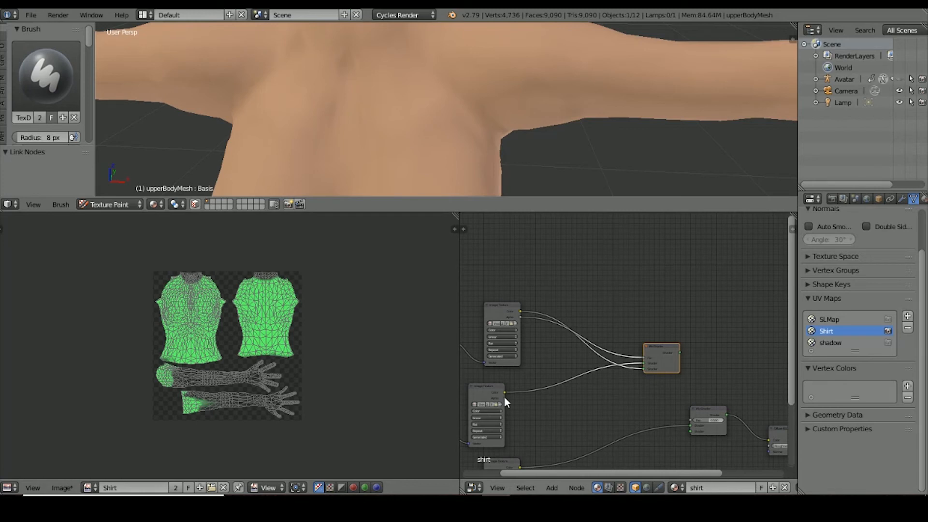
pyautogui.moveTo(504, 397); pyautogui.dragTo(689, 418)
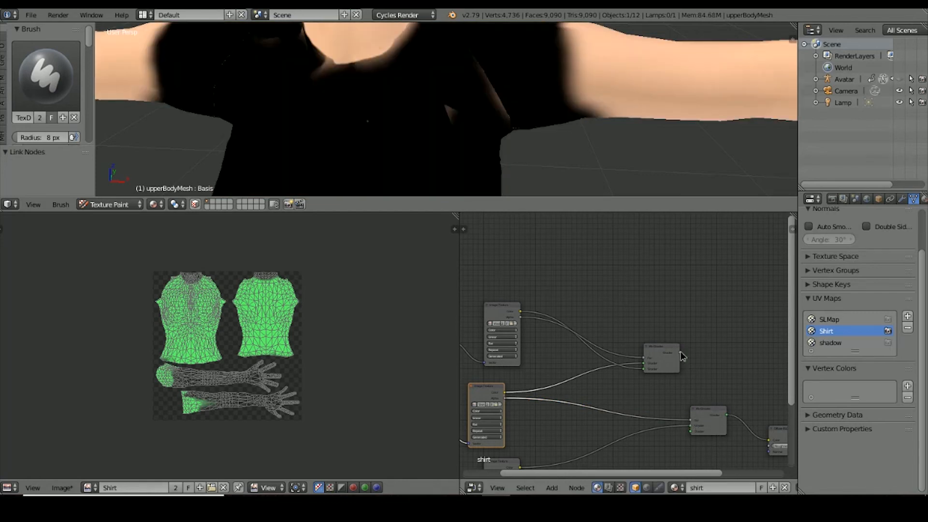
pyautogui.moveTo(682, 355); pyautogui.dragTo(689, 429)
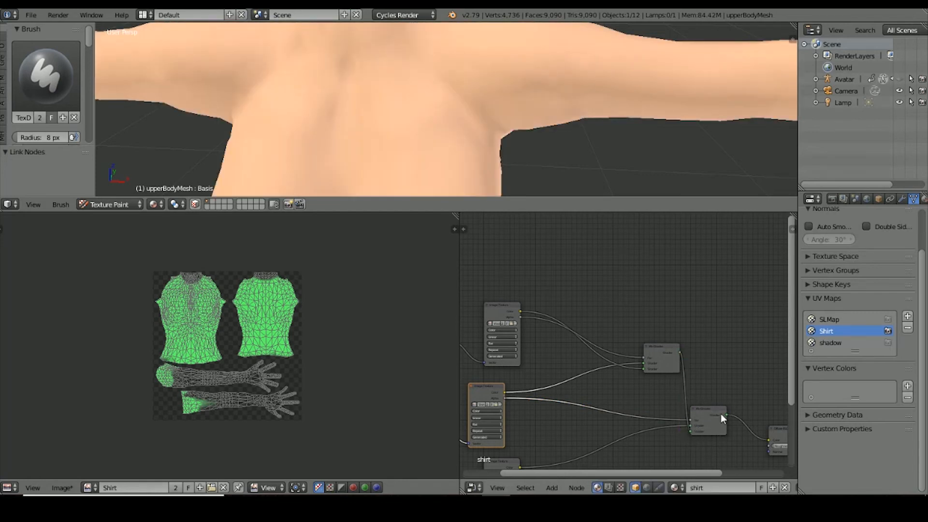
pyautogui.moveTo(658, 348); pyautogui.dragTo(606, 325)
pyautogui.moveTo(690, 431); pyautogui.dragTo(695, 437)
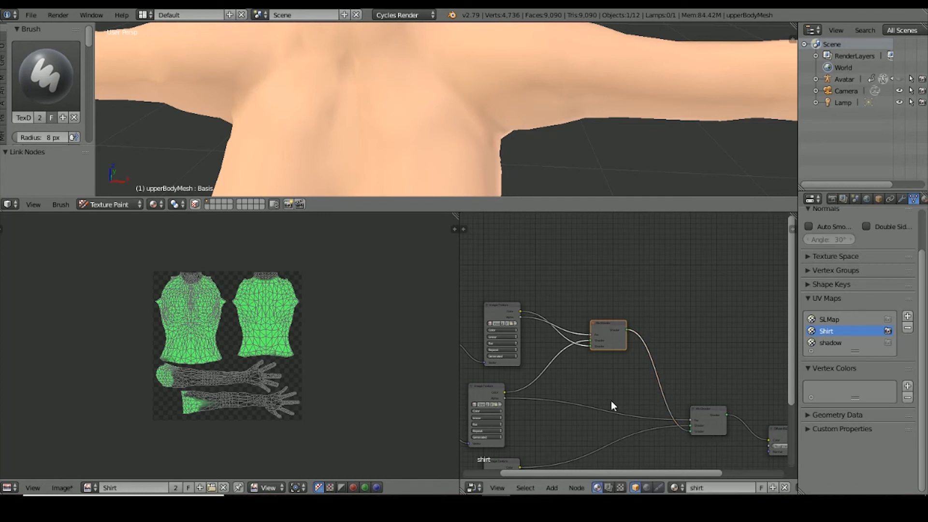
# Try inserting a Diffuse BSDF node on the link between the upper and lower Mix Shaders.
pyautogui.click(554, 489)
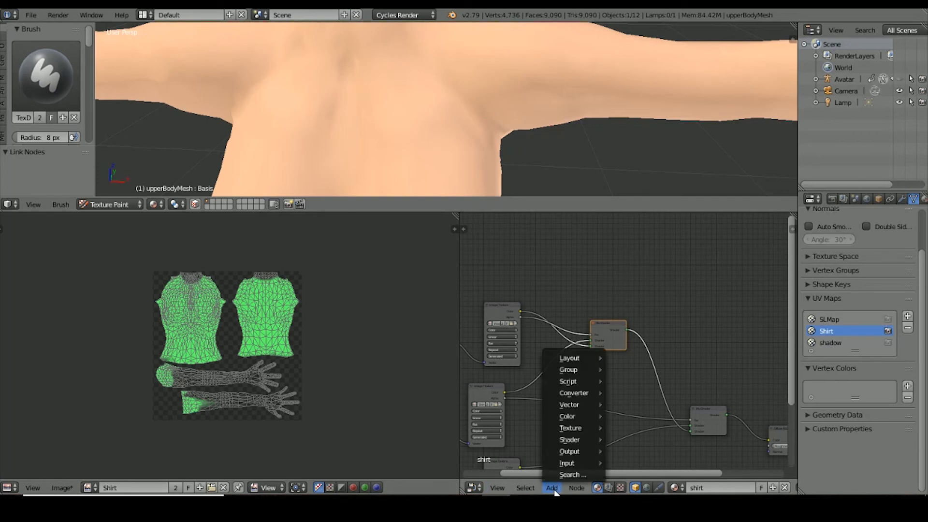
pyautogui.moveTo(569, 441)
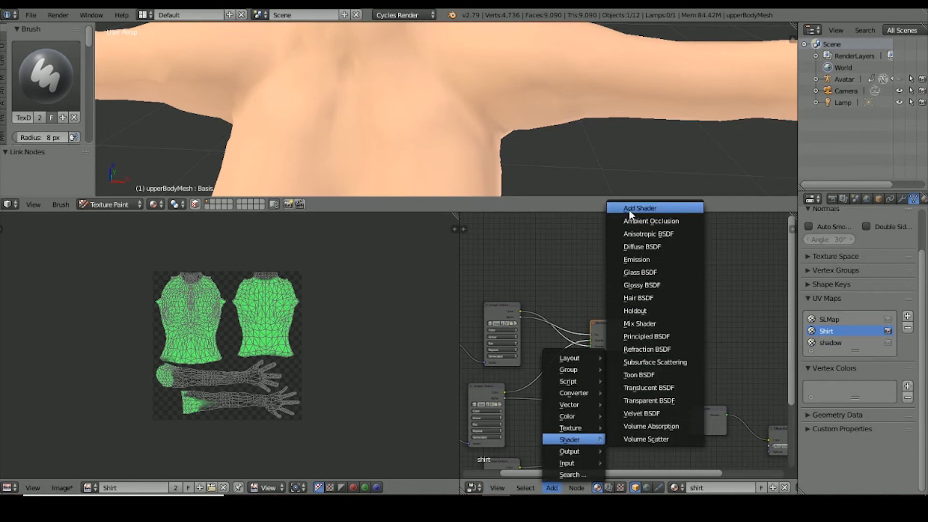
pyautogui.click(634, 248)
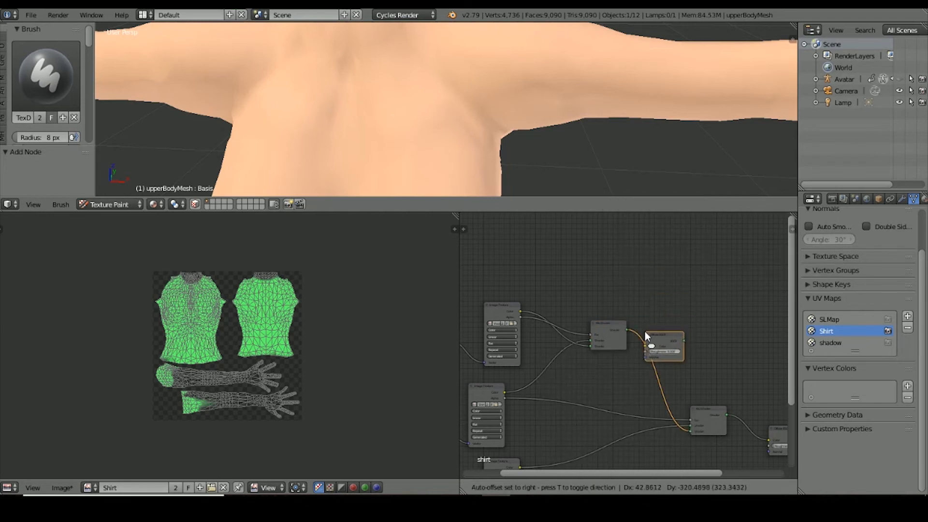
pyautogui.click(645, 331)
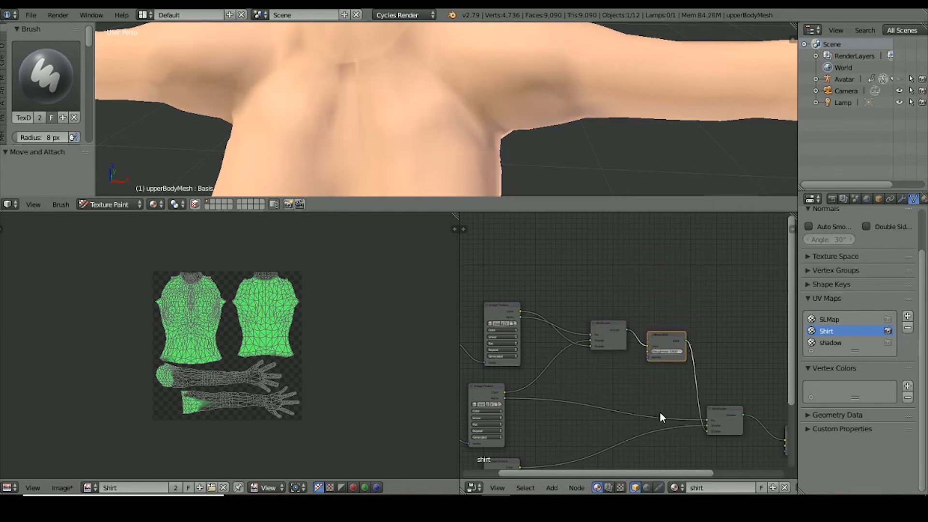
pyautogui.moveTo(662, 331); pyautogui.dragTo(657, 351)
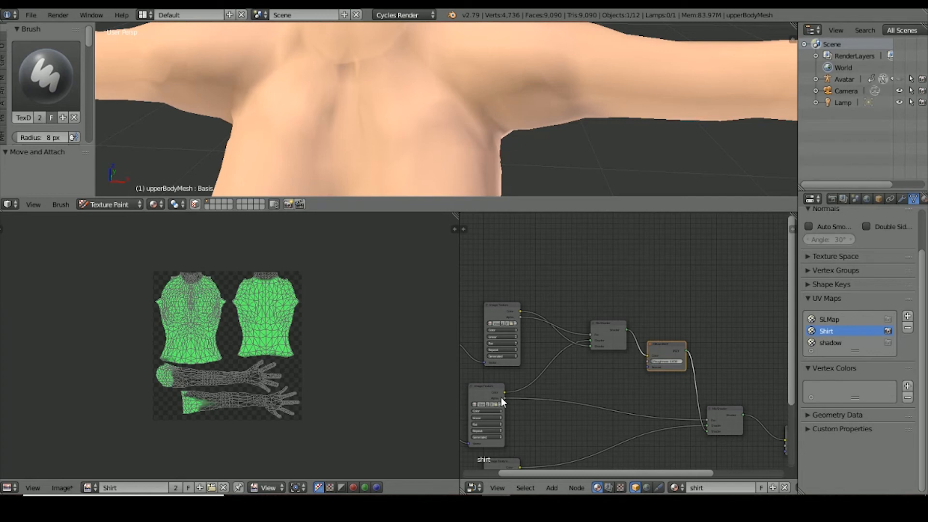
# Reroute the Shirt texture's Alpha to the upper Mix Shader's Fac, and replace the Diffuse BSDF with a direct link between both Mix Shaders.
pyautogui.scroll(2, 685, 424)
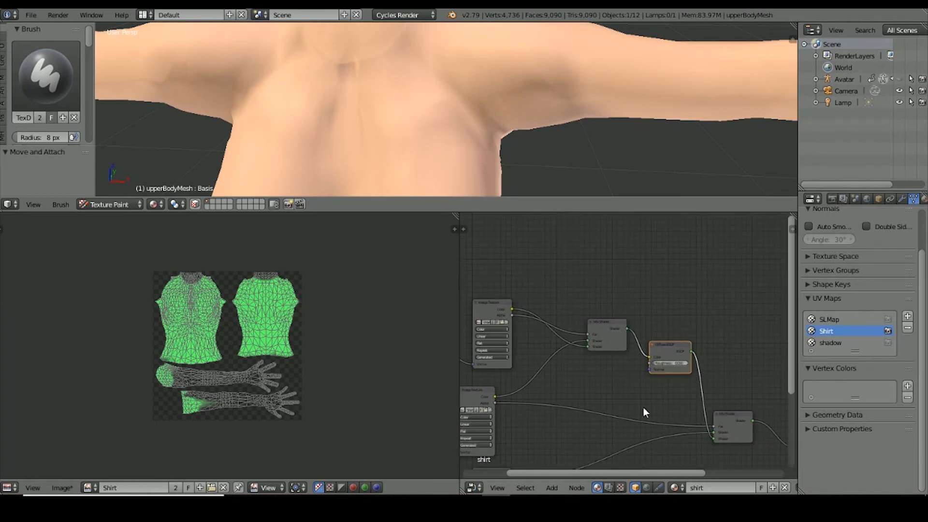
pyautogui.moveTo(710, 427); pyautogui.dragTo(586, 335)
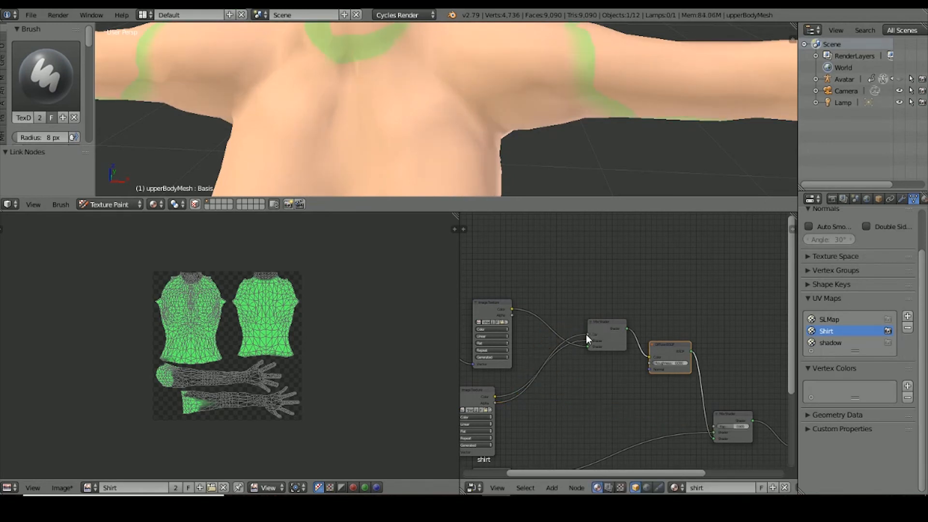
pyautogui.click(676, 346)
pyautogui.press('x')
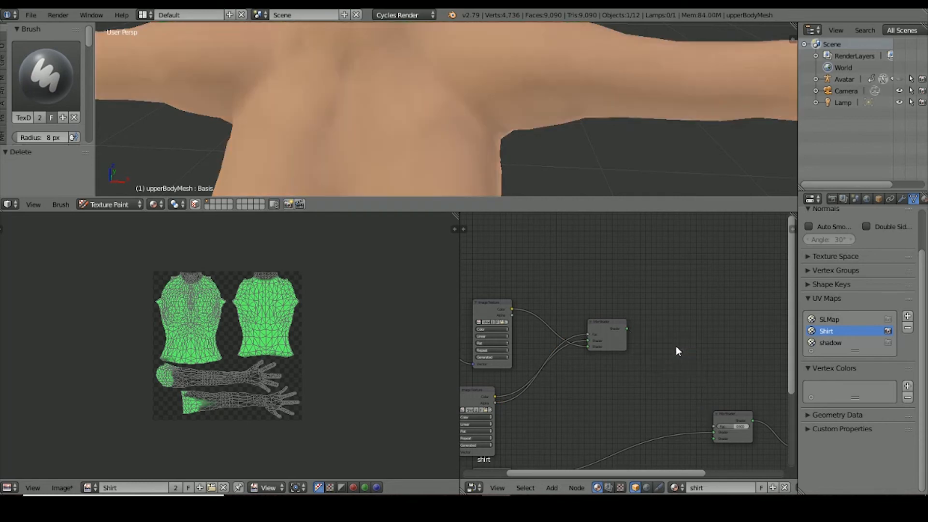
pyautogui.moveTo(627, 330); pyautogui.dragTo(715, 438)
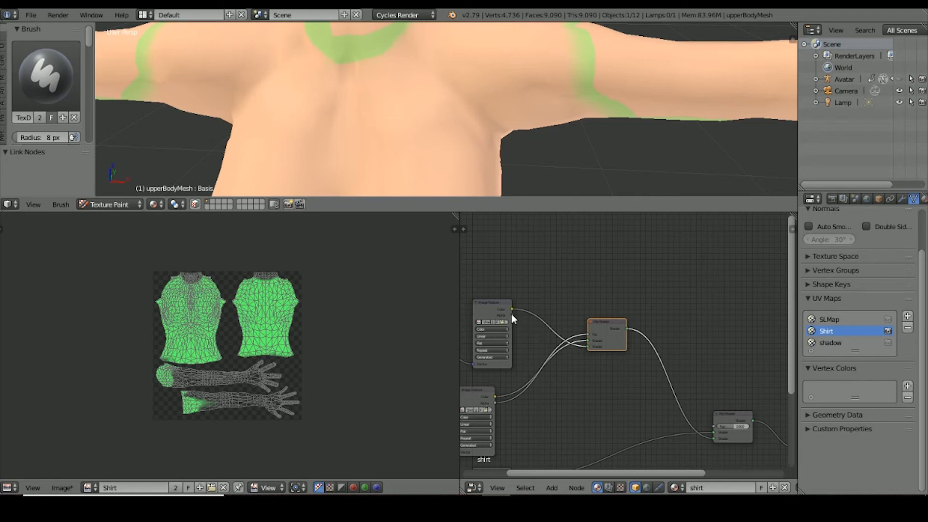
# Drive the upper Mix Shader's Fac with the Shirt texture's Alpha and the lower Mix Shader's Fac with the topmost texture's Alpha.
pyautogui.moveTo(512, 315); pyautogui.dragTo(588, 335)
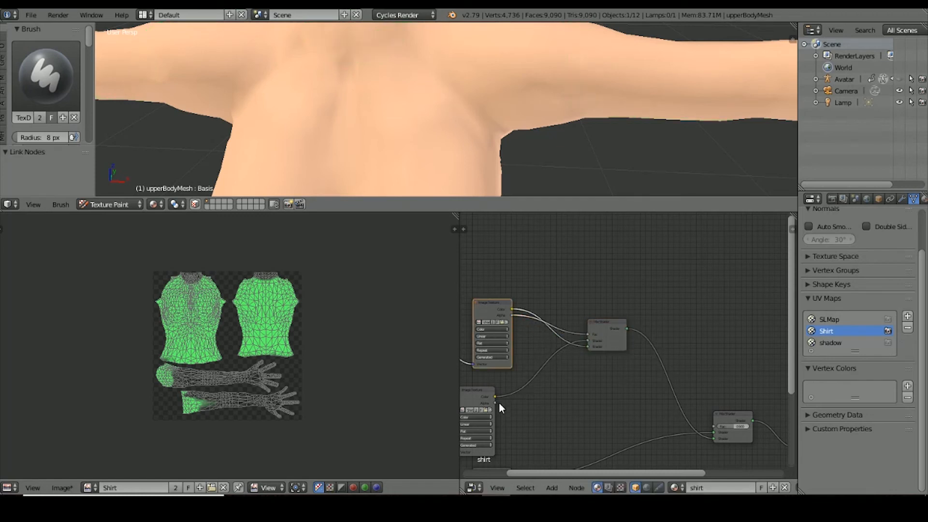
pyautogui.moveTo(496, 402); pyautogui.dragTo(588, 335)
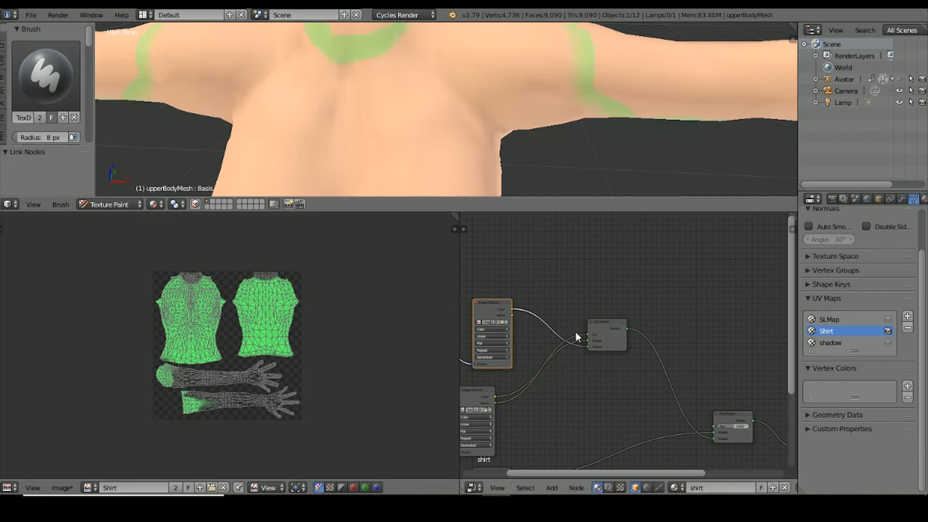
pyautogui.moveTo(513, 315); pyautogui.dragTo(717, 429)
pyautogui.moveTo(717, 425); pyautogui.dragTo(724, 419)
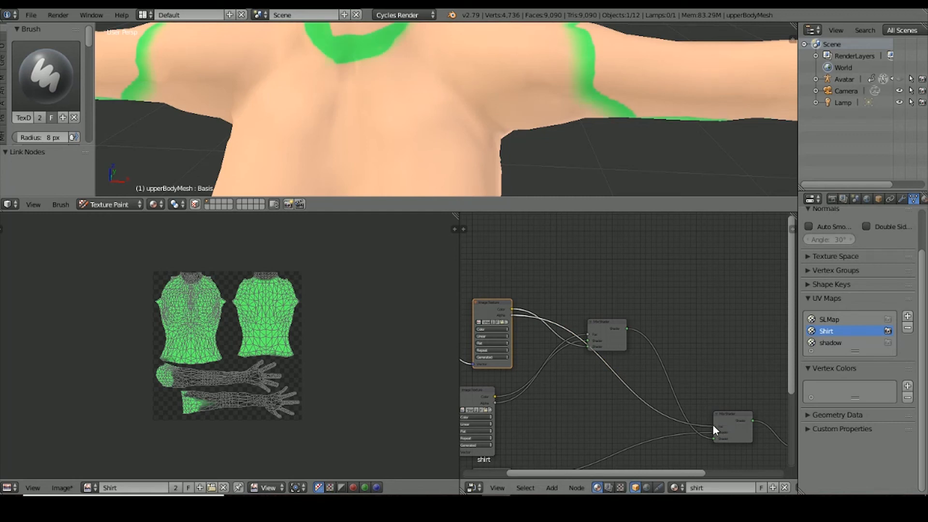
# Display the shadow image in the image editor and switch that editor to Paint mode.
pyautogui.click(87, 488)
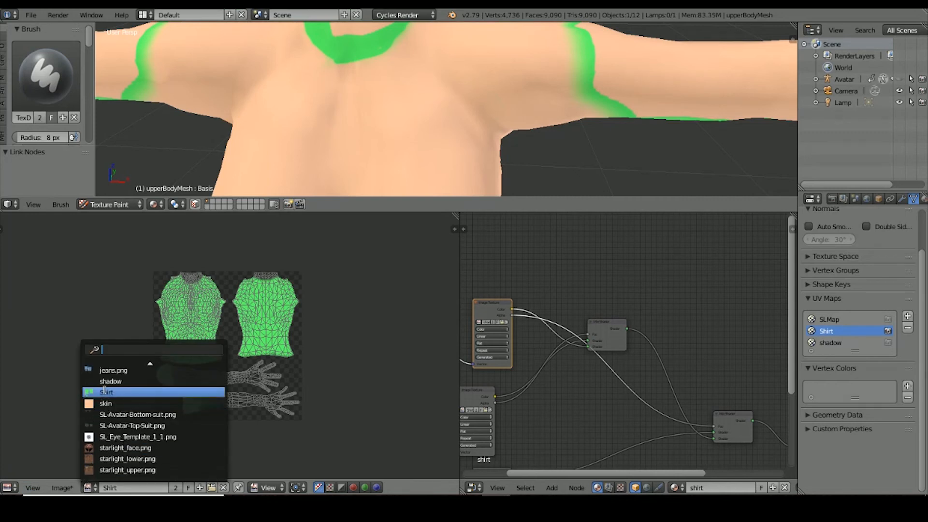
pyautogui.click(104, 382)
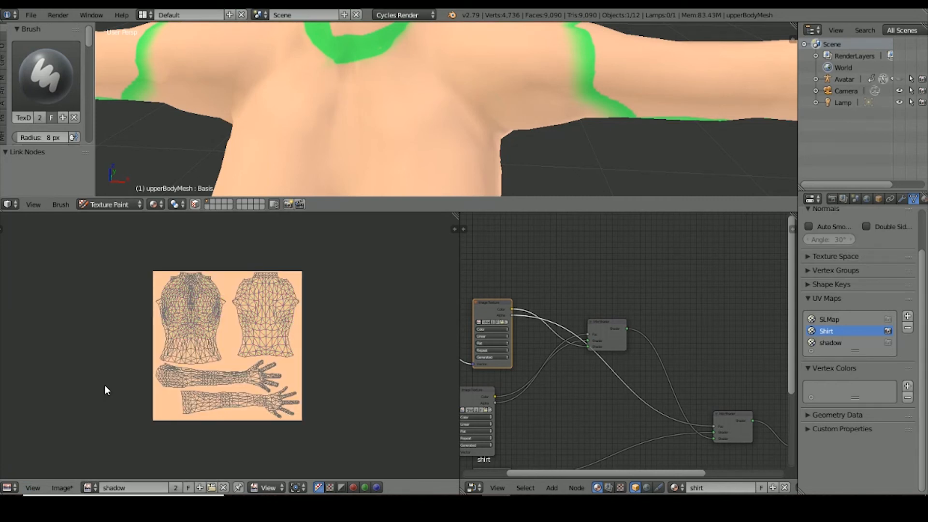
pyautogui.click(89, 487)
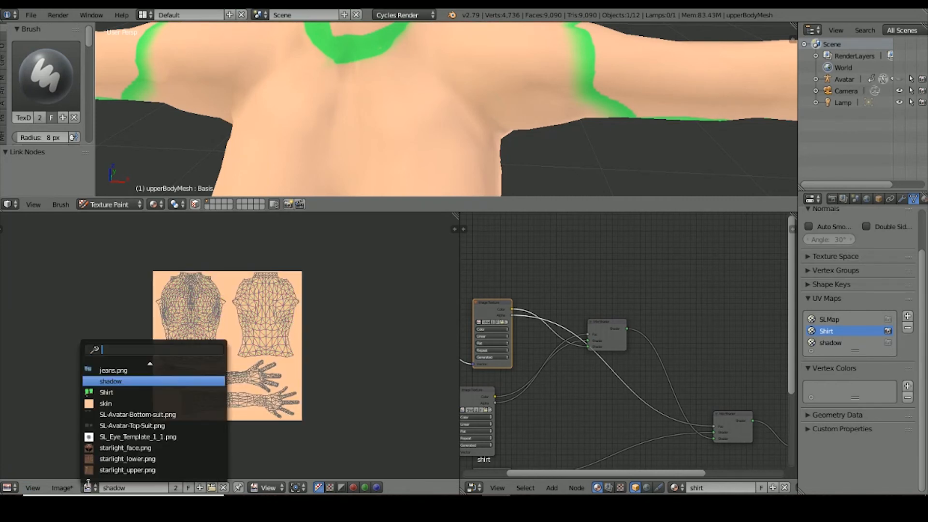
pyautogui.click(101, 382)
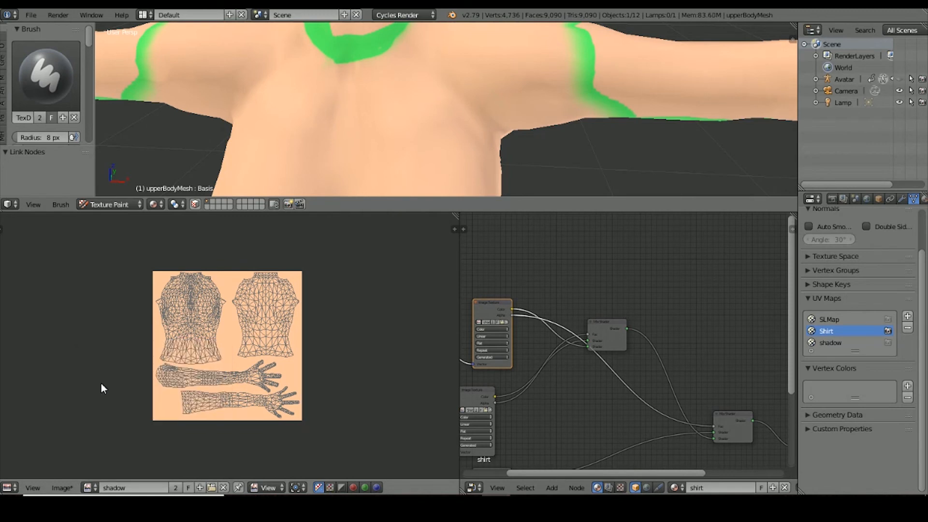
pyautogui.click(87, 488)
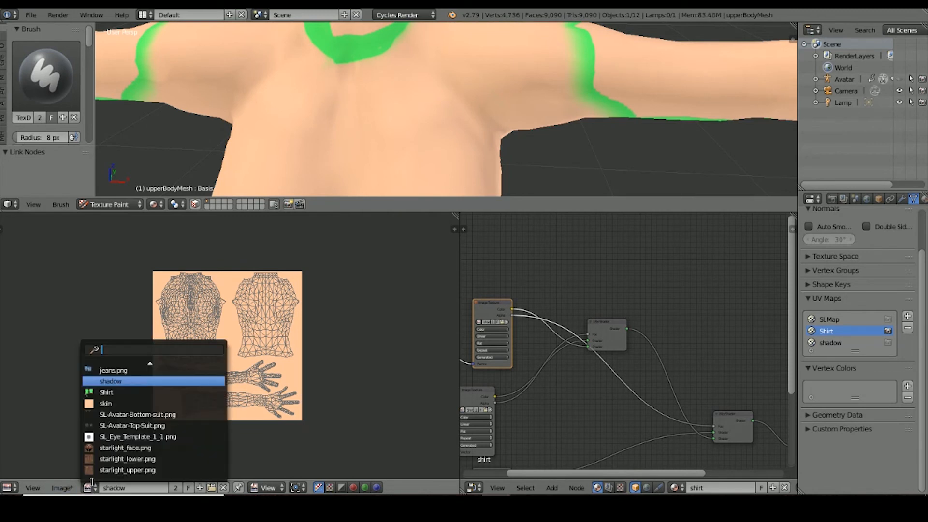
pyautogui.click(95, 383)
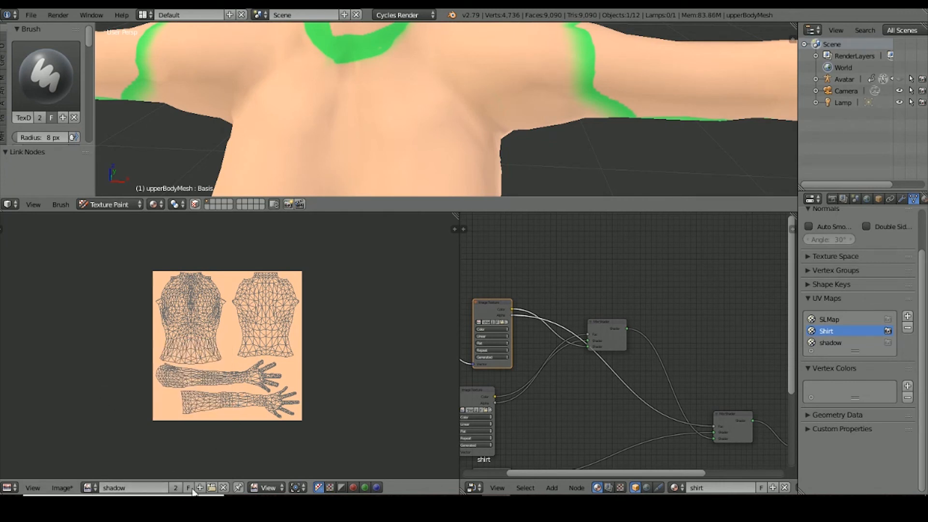
pyautogui.click(272, 484)
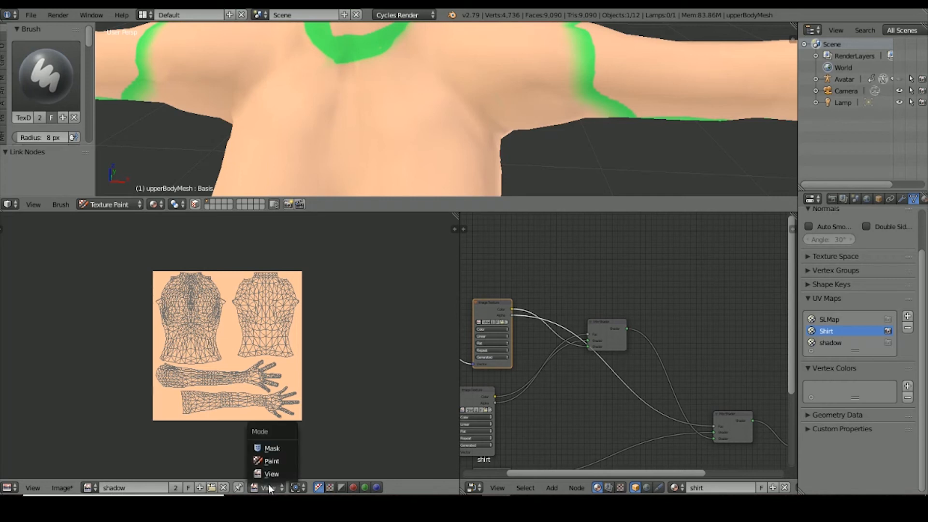
pyautogui.click(269, 456)
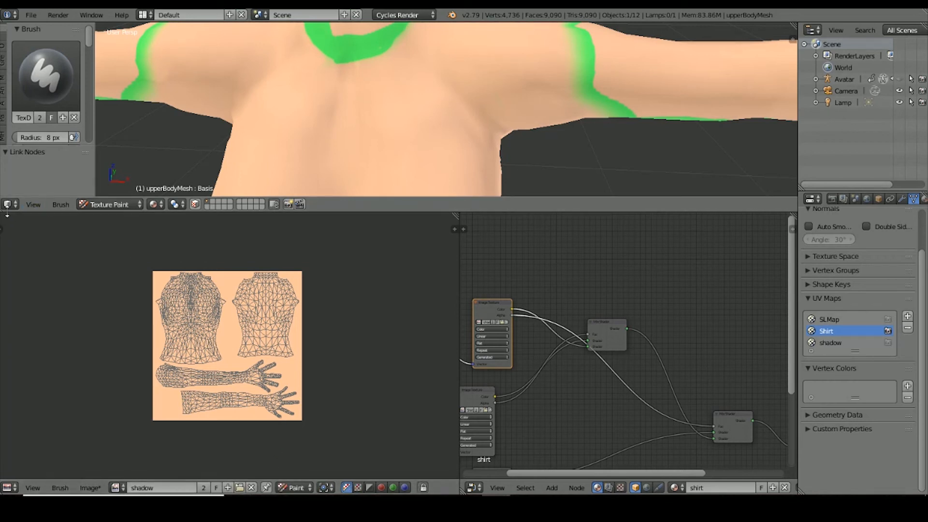
# Erase the entire skin-coloured fill from the shadow image using the Erase Alpha brush at a 167 px radius.
pyautogui.click(53, 104)
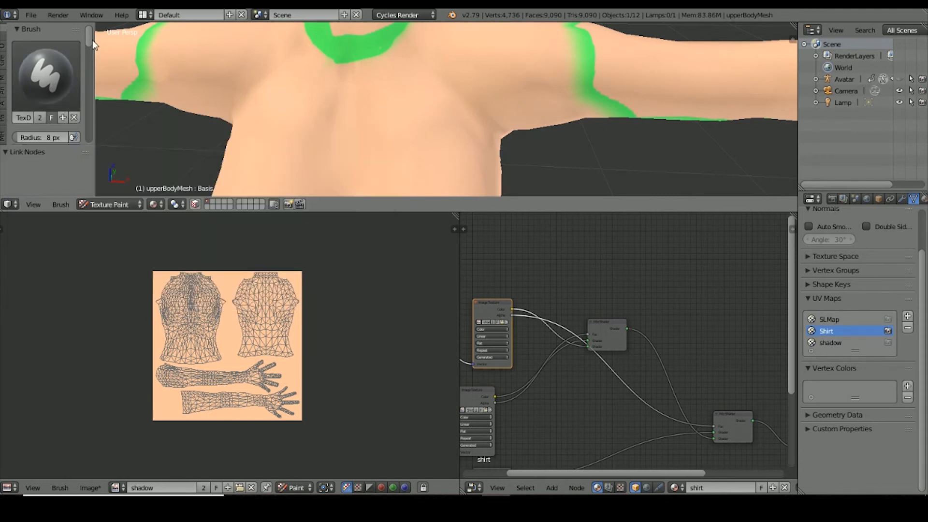
pyautogui.moveTo(90, 41); pyautogui.dragTo(91, 59)
pyautogui.click(65, 68)
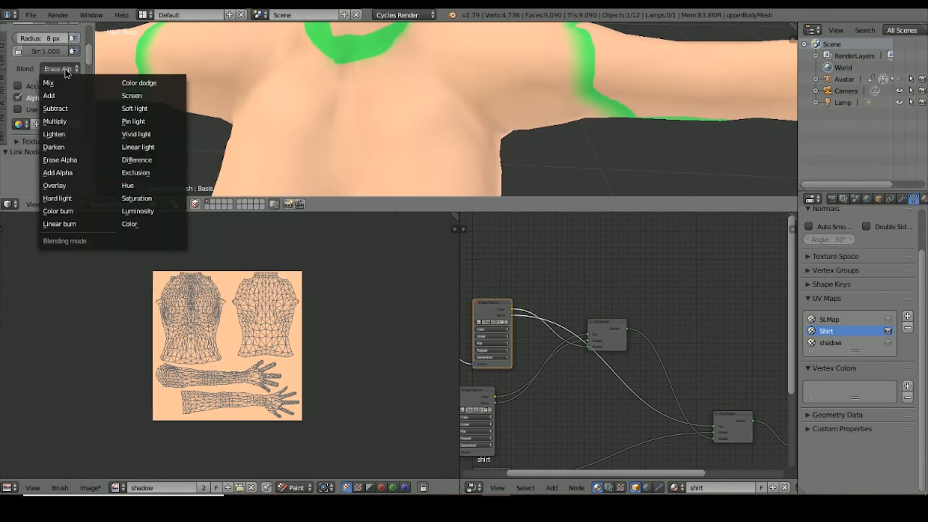
pyautogui.click(65, 69)
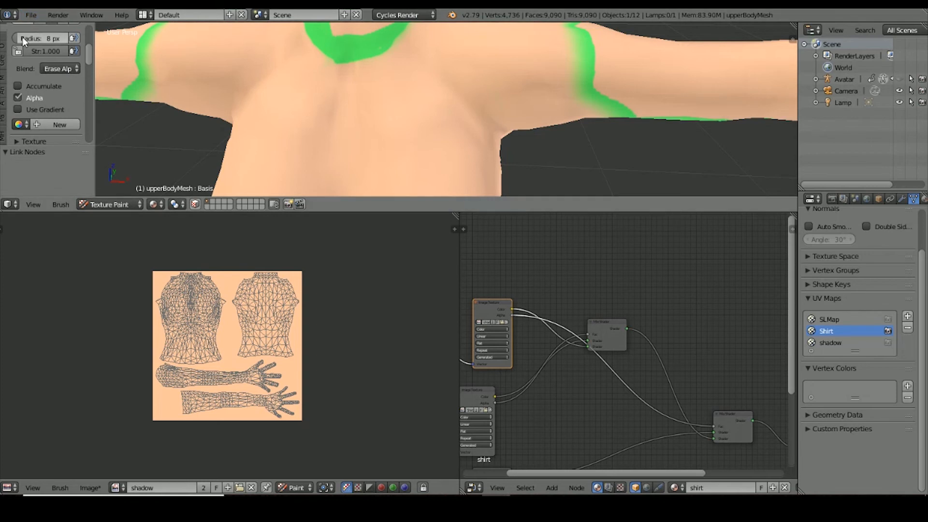
pyautogui.moveTo(19, 38); pyautogui.dragTo(38, 38)
pyautogui.moveTo(174, 299)
pyautogui.mouseDown()
pyautogui.moveTo(355, 307)
pyautogui.moveTo(319, 286)
pyautogui.moveTo(132, 285)
pyautogui.moveTo(407, 305)
pyautogui.moveTo(114, 317)
pyautogui.moveTo(93, 384)
pyautogui.moveTo(310, 397)
pyautogui.moveTo(342, 356)
pyautogui.moveTo(108, 387)
pyautogui.moveTo(391, 419)
pyautogui.moveTo(290, 387)
pyautogui.moveTo(343, 298)
pyautogui.mouseUp()
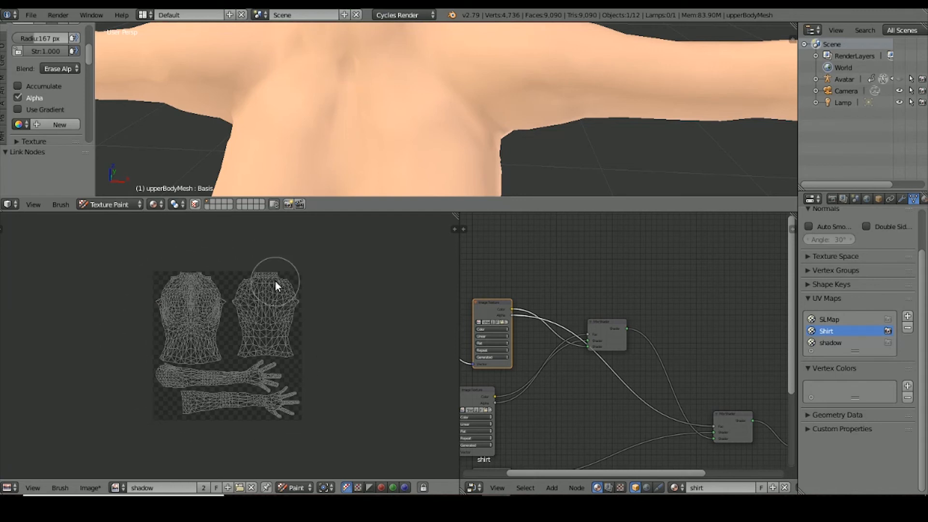
pyautogui.click(114, 488)
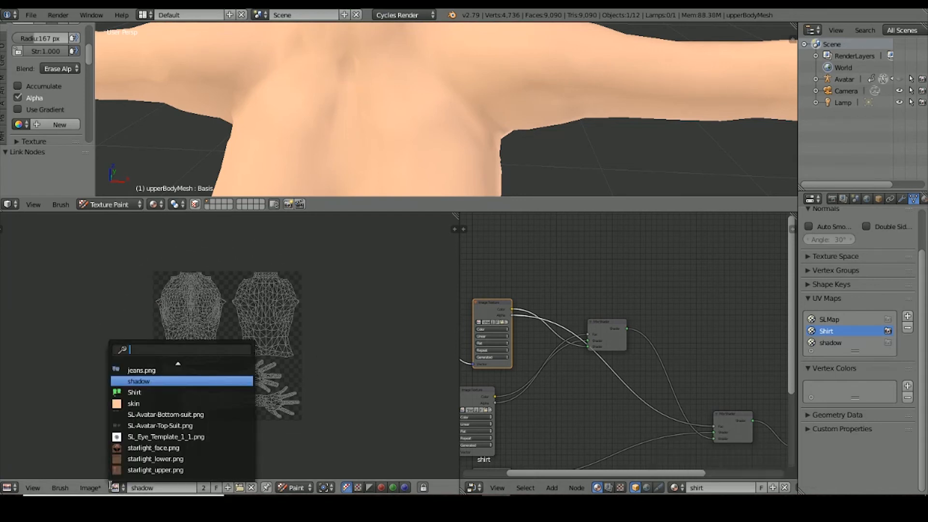
pyautogui.click(134, 385)
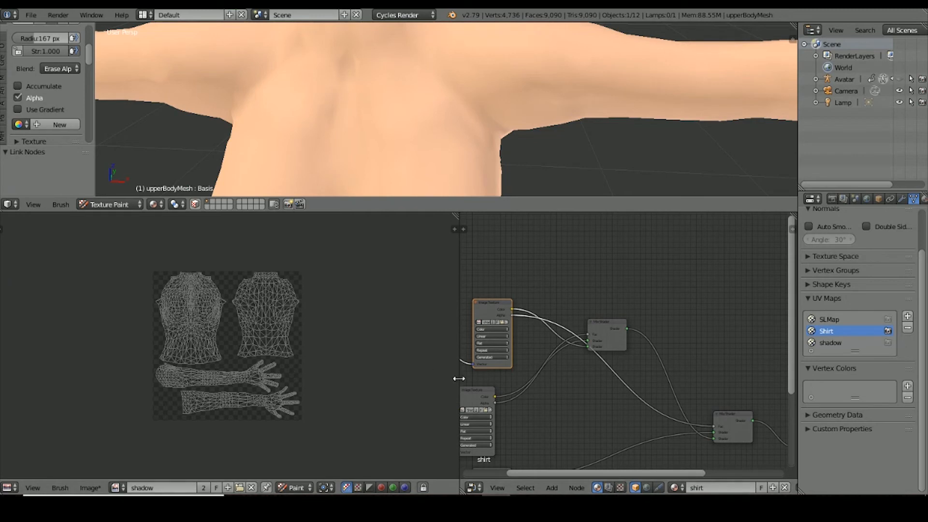
# Widen the node editor and spread out the Shirt Image Texture and upper Mix Shader nodes.
pyautogui.moveTo(459, 379); pyautogui.dragTo(291, 379)
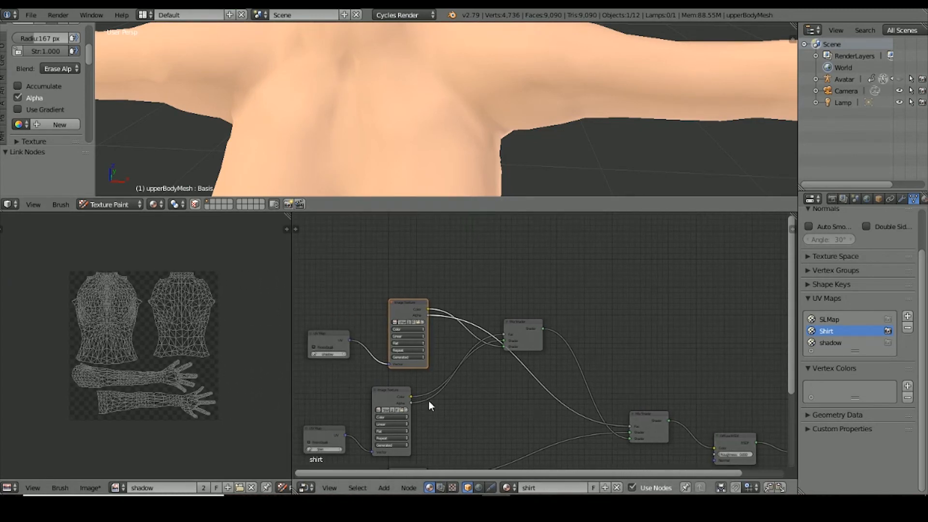
pyautogui.moveTo(381, 392); pyautogui.dragTo(443, 387)
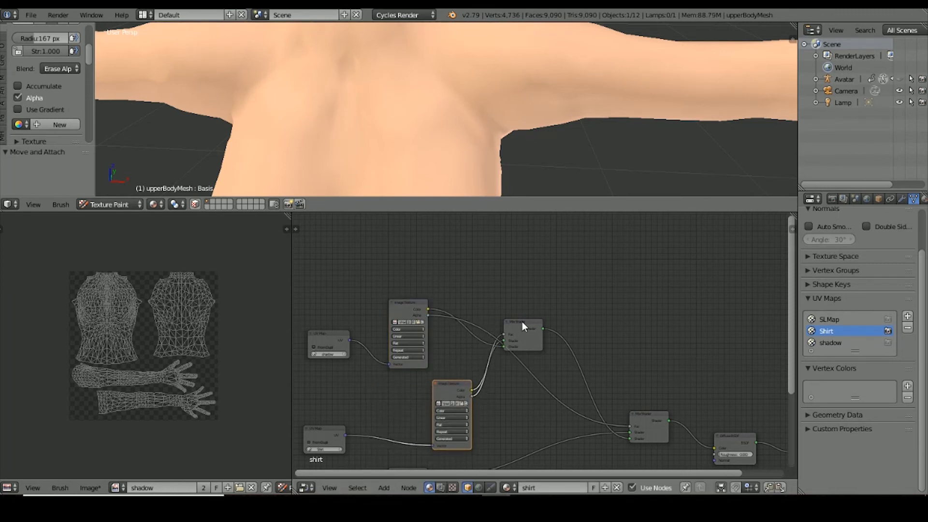
pyautogui.moveTo(520, 320)
pyautogui.mouseDown()
pyautogui.moveTo(500, 315)
pyautogui.moveTo(524, 316)
pyautogui.mouseUp()
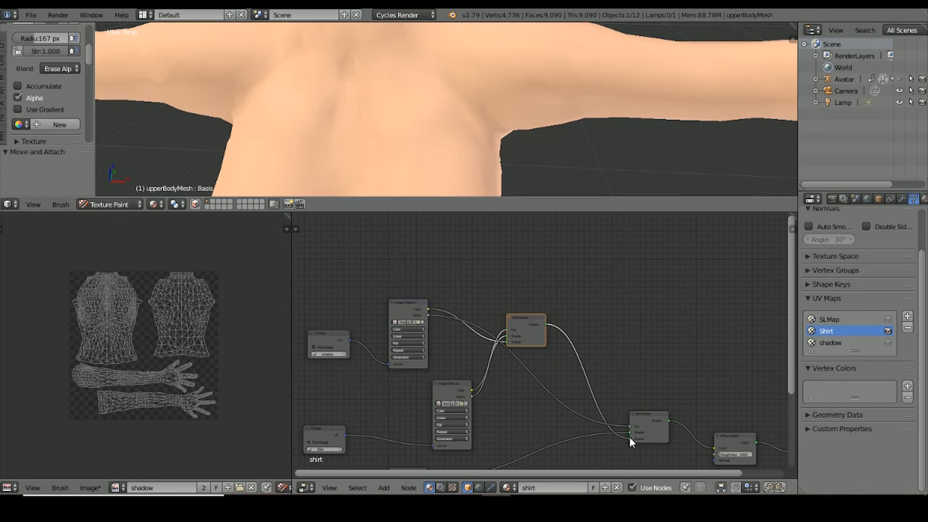
# Link the Shirt texture's Color and Alpha to the lower Mix Shader's second Shader and Fac, and the topmost texture's Alpha to the upper Fac.
pyautogui.moveTo(630, 439); pyautogui.dragTo(594, 356)
pyautogui.moveTo(471, 389); pyautogui.dragTo(628, 439)
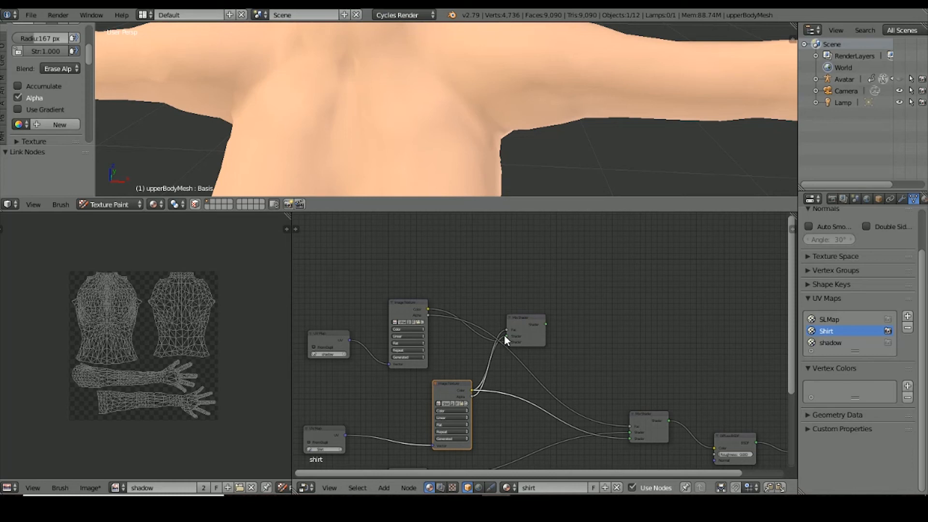
pyautogui.moveTo(505, 336); pyautogui.dragTo(511, 384)
pyautogui.moveTo(629, 426); pyautogui.dragTo(505, 338)
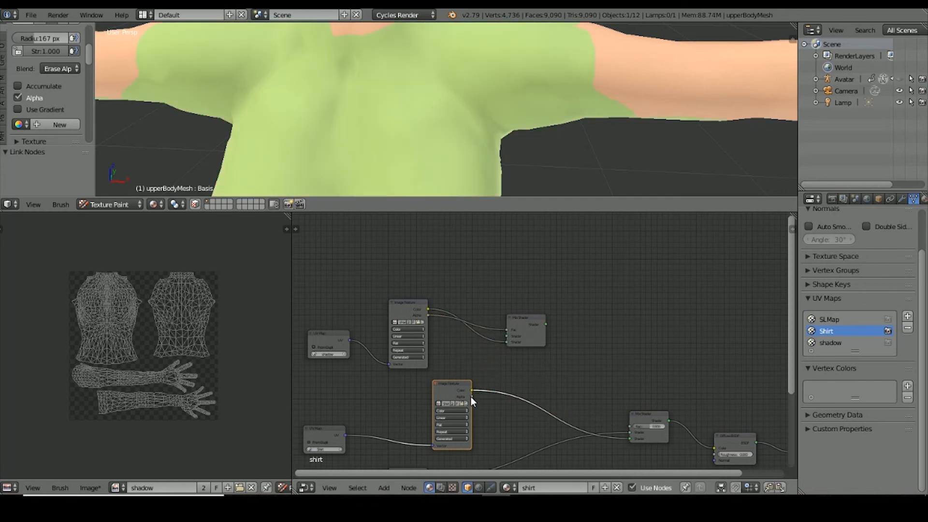
pyautogui.moveTo(471, 396); pyautogui.dragTo(630, 427)
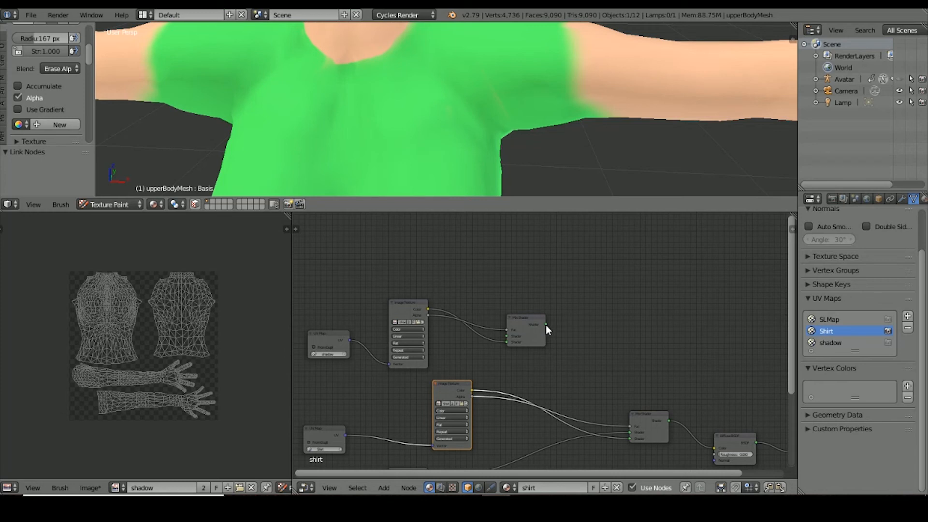
# Link the upper Mix Shader's output to the lower one's second Shader, and the Shirt texture's Color to the upper one's first Shader.
pyautogui.moveTo(545, 324); pyautogui.dragTo(630, 438)
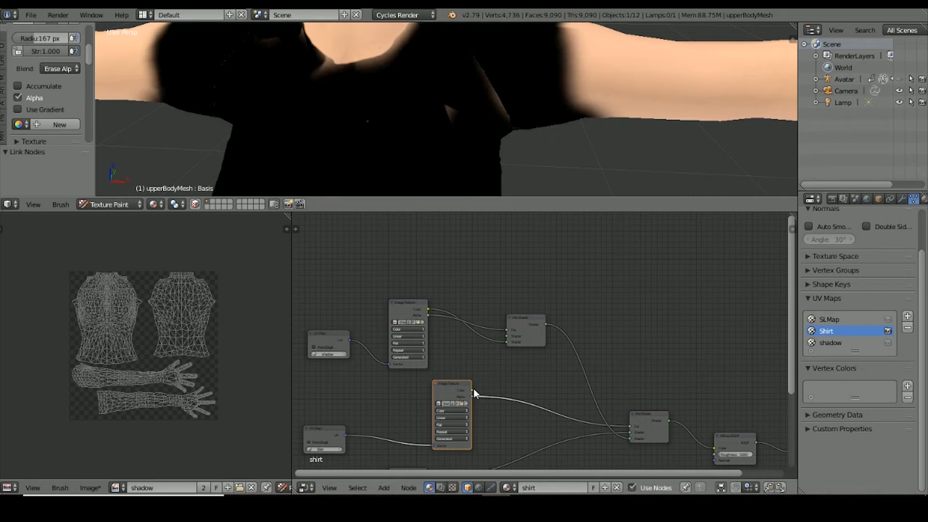
pyautogui.moveTo(474, 390); pyautogui.dragTo(505, 340)
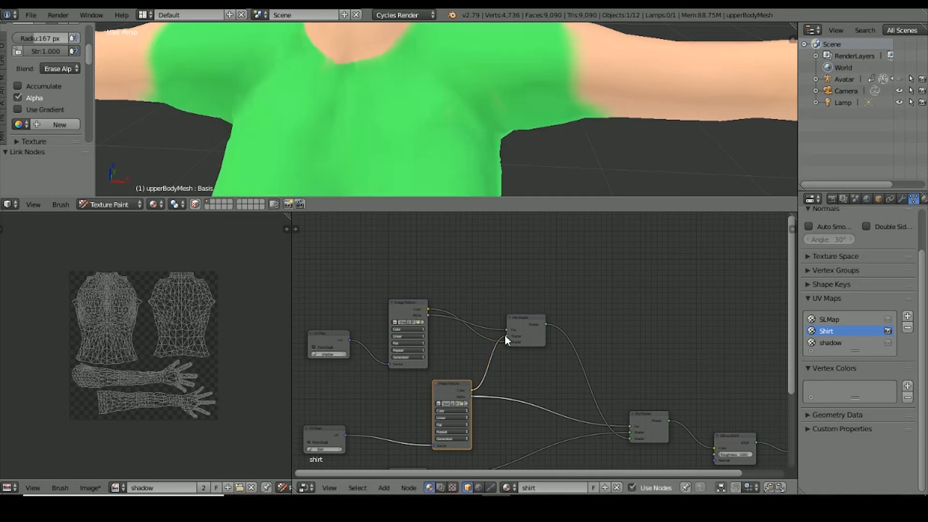
pyautogui.scroll(-2, 667, 342)
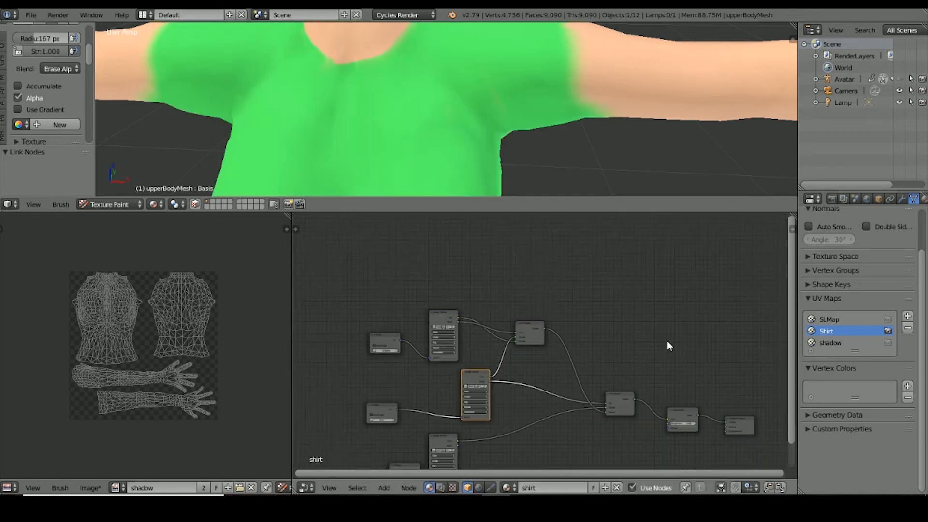
pyautogui.scroll(2, 667, 341)
pyautogui.scroll(-3, 669, 346)
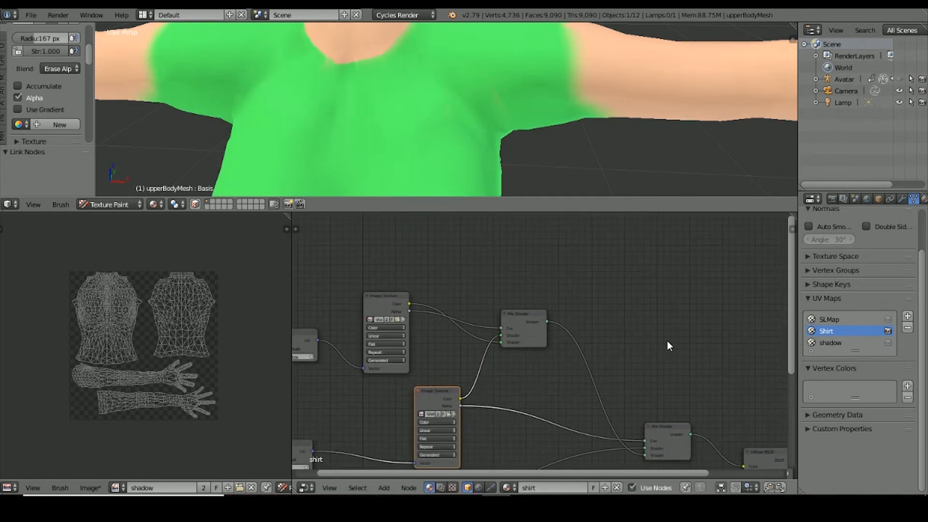
pyautogui.scroll(2, 669, 345)
pyautogui.scroll(1, 668, 346)
pyautogui.scroll(-3, 556, 391)
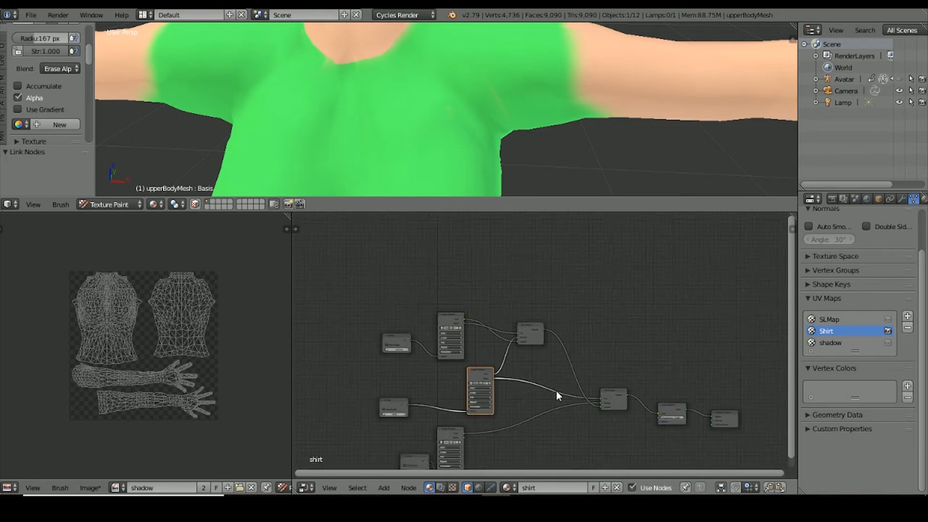
pyautogui.scroll(-2, 556, 390)
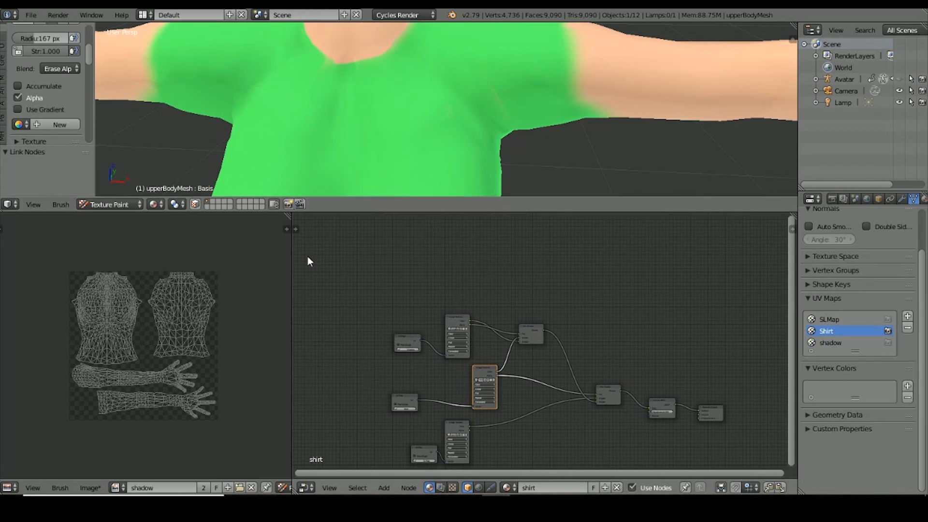
pyautogui.click(112, 206)
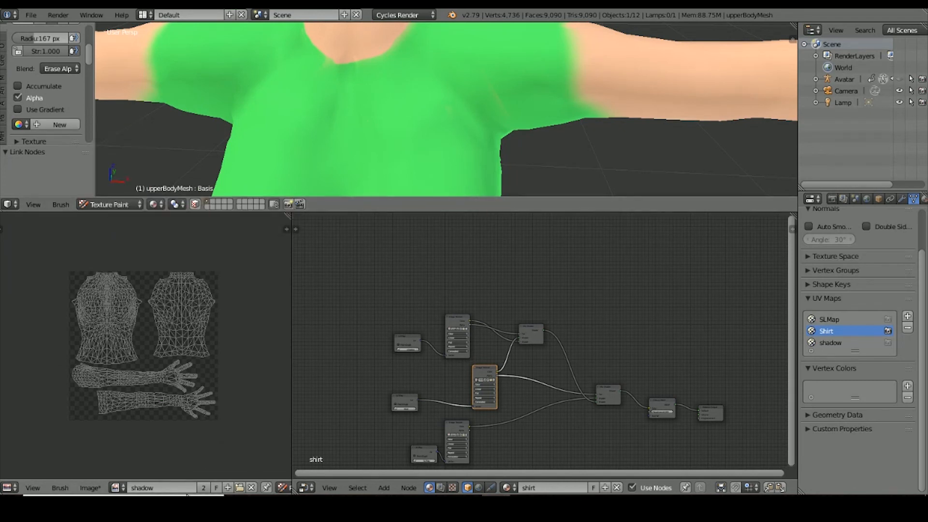
# Widen the image editor and return it to View mode, and switch the upper body mesh to Object Mode.
pyautogui.moveTo(291, 462); pyautogui.dragTo(390, 461)
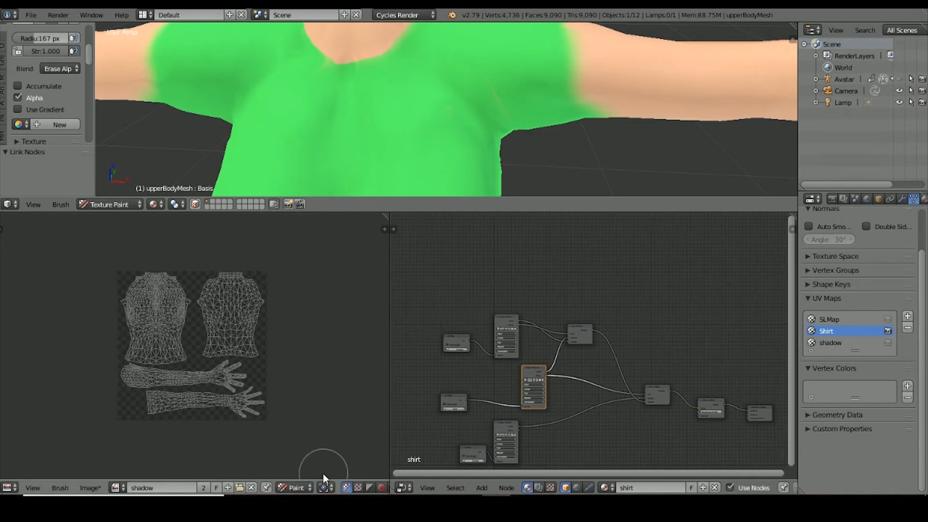
pyautogui.click(291, 487)
pyautogui.click(294, 475)
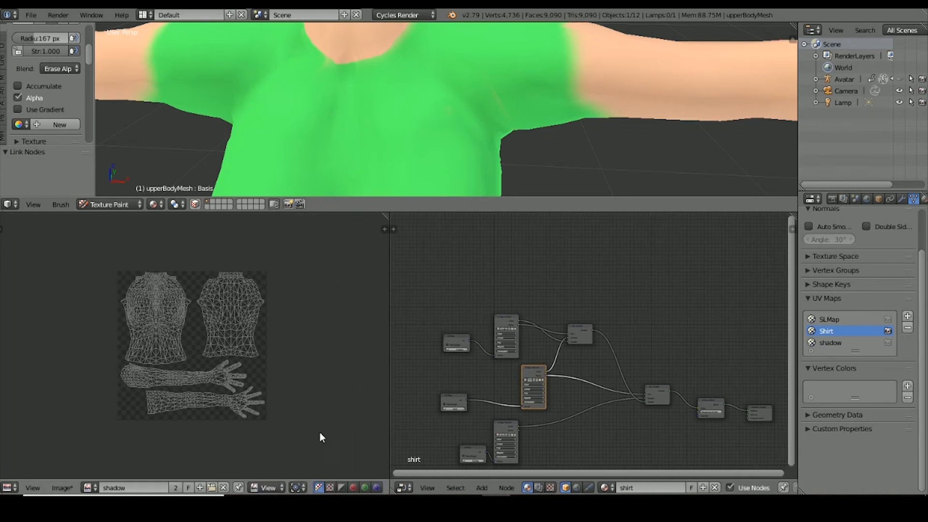
pyautogui.click(106, 202)
pyautogui.click(103, 193)
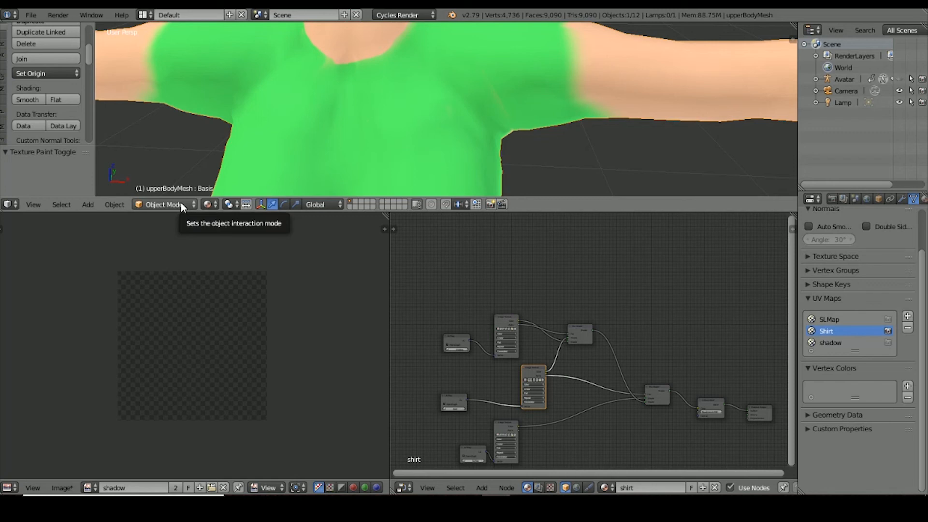
# Select the topmost Image Texture node, make the shadow UV map active for editing and rendering, and return the mesh to Texture Paint mode.
pyautogui.click(506, 321)
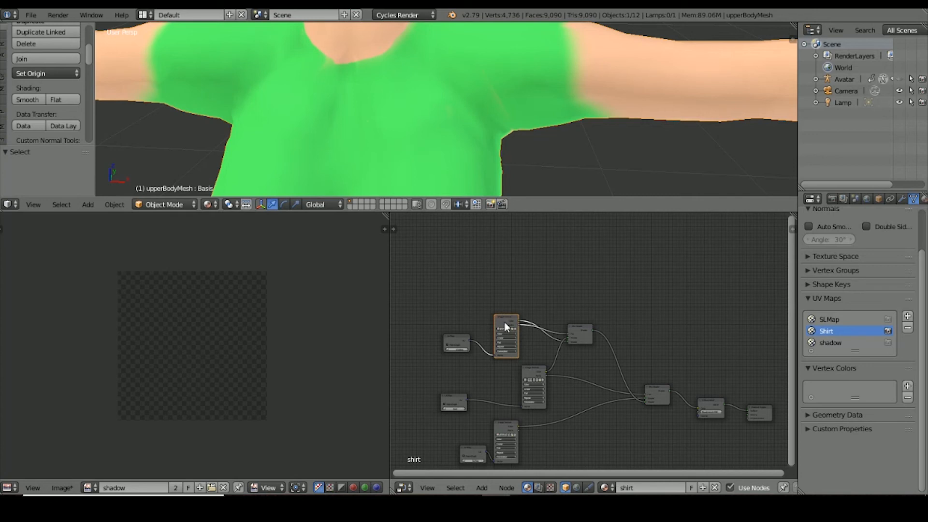
pyautogui.click(834, 344)
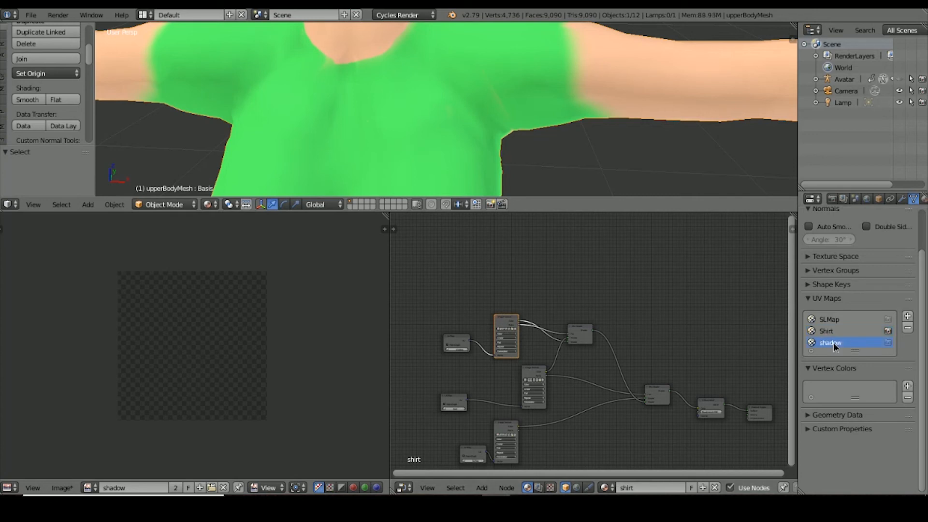
pyautogui.click(888, 342)
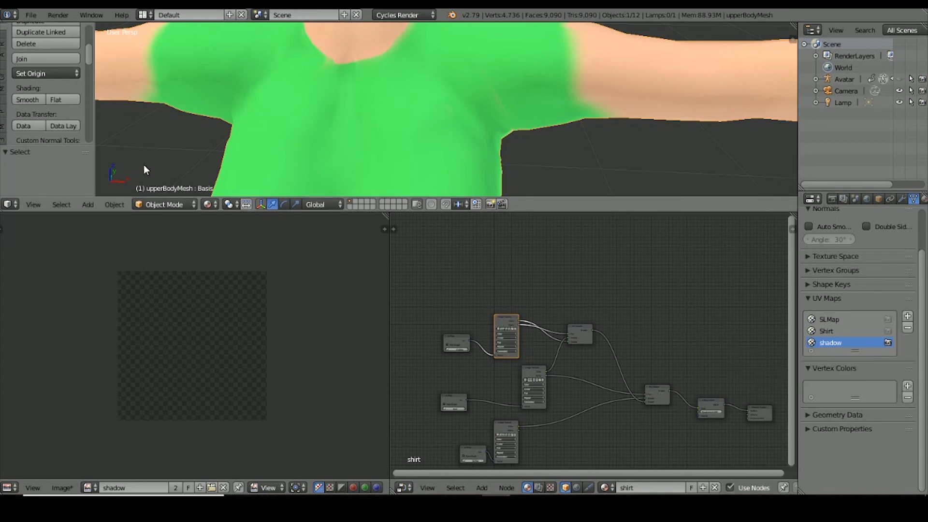
pyautogui.click(170, 208)
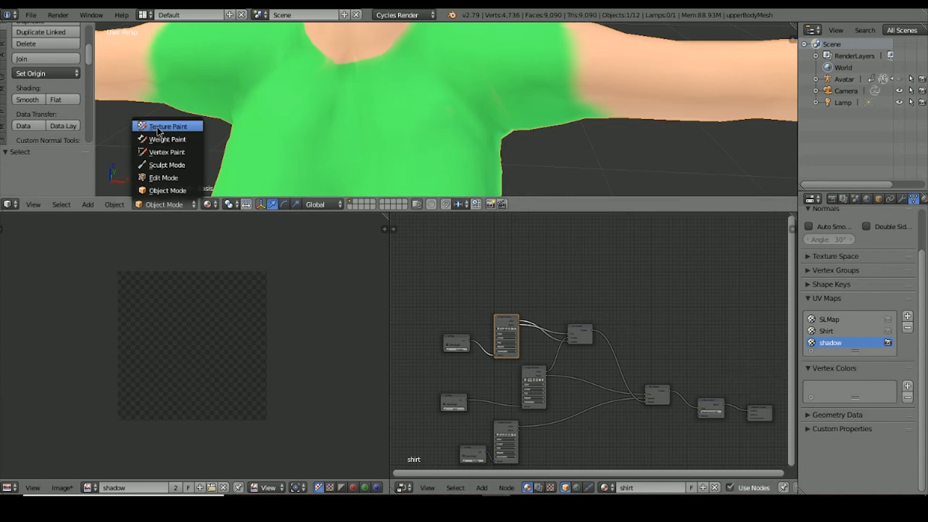
pyautogui.click(184, 125)
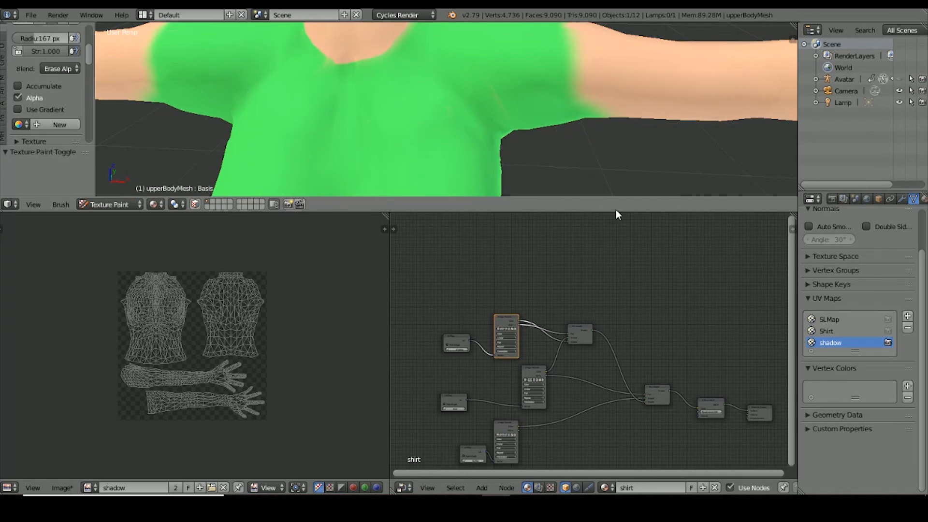
# Enlarge the 3D view and show the shadow image in the image editor.
pyautogui.moveTo(615, 211); pyautogui.dragTo(616, 264)
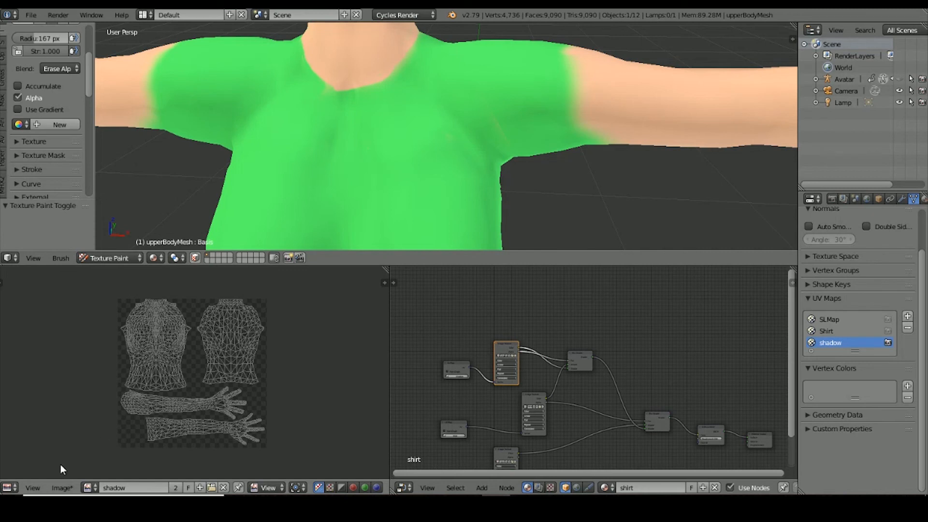
pyautogui.click(89, 488)
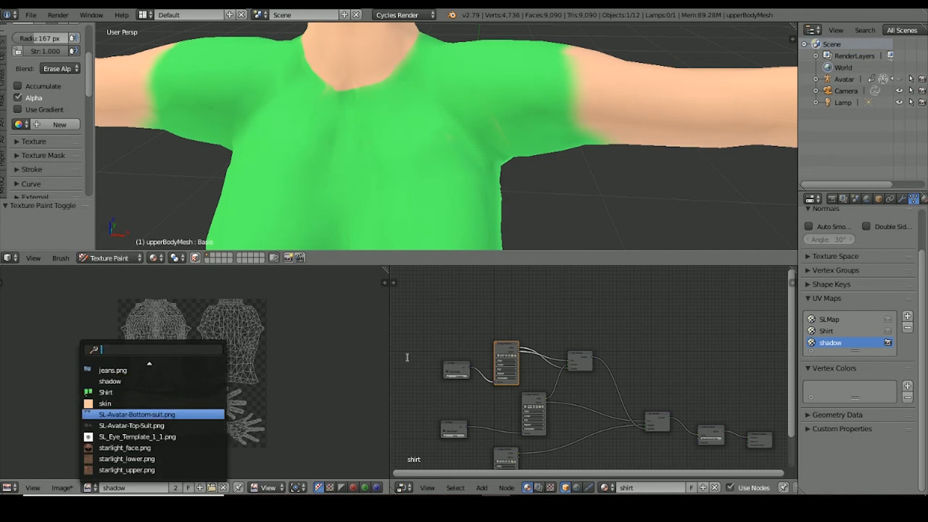
pyautogui.click(110, 381)
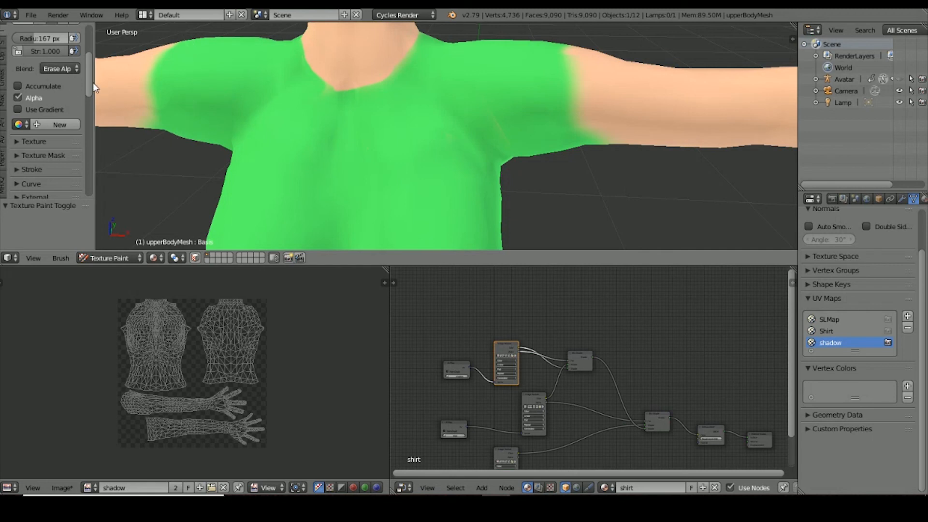
# Set the paint brush to a 48 px radius and Mix blending, and swap its colours so black is primary.
pyautogui.scroll(4, 88, 81)
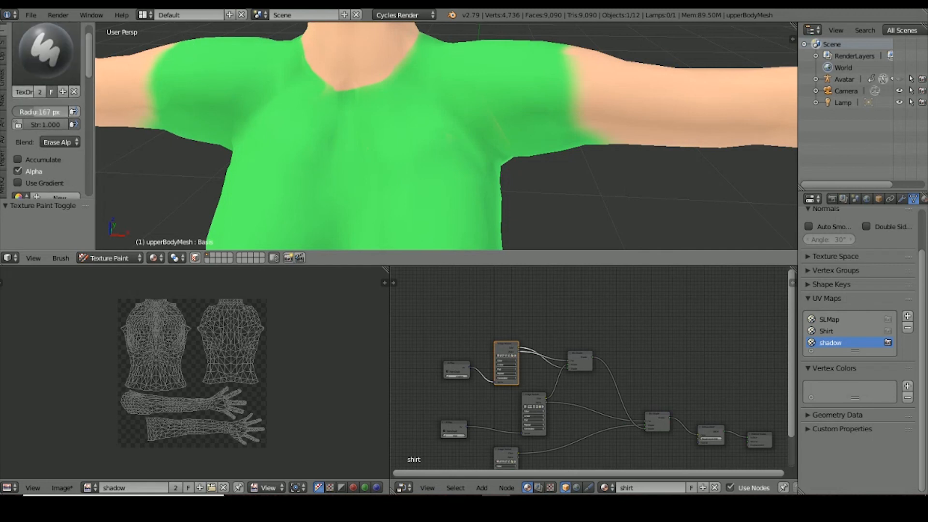
pyautogui.moveTo(29, 111); pyautogui.dragTo(2, 111)
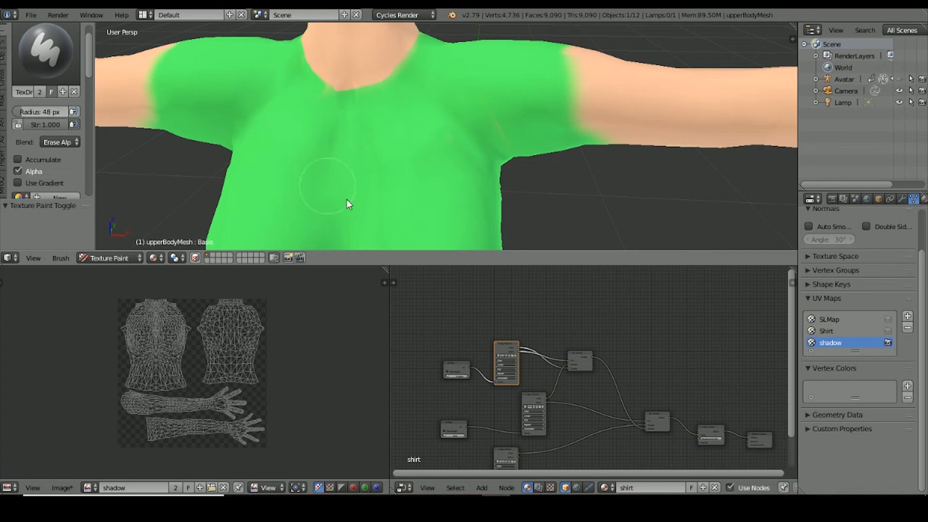
pyautogui.click(58, 141)
pyautogui.click(60, 142)
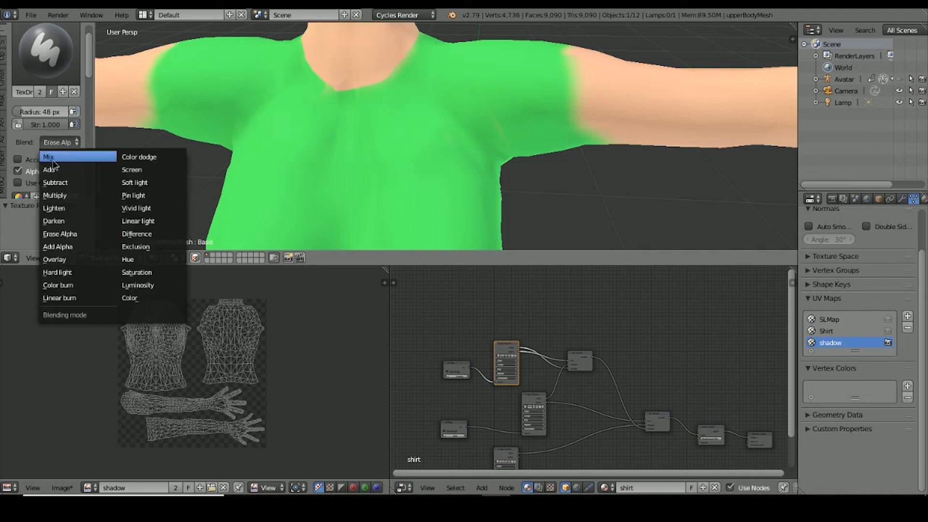
pyautogui.click(49, 157)
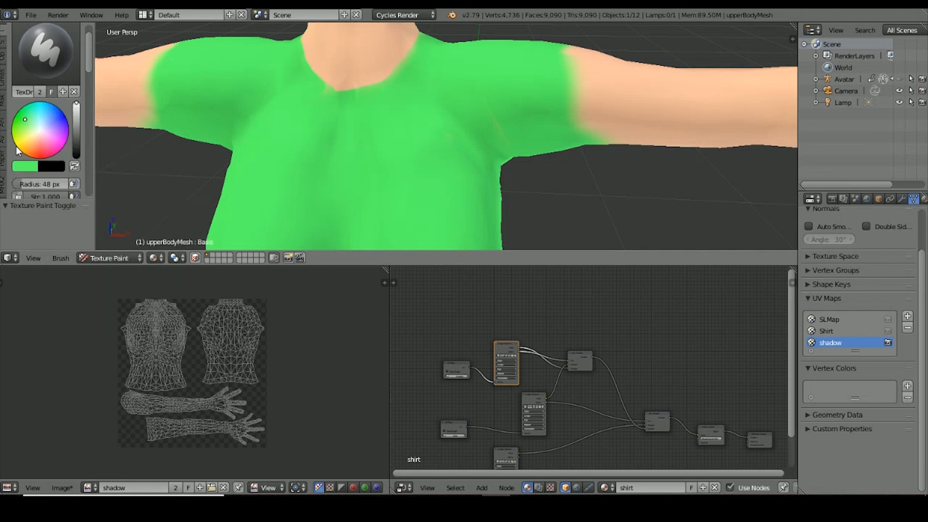
pyautogui.click(74, 166)
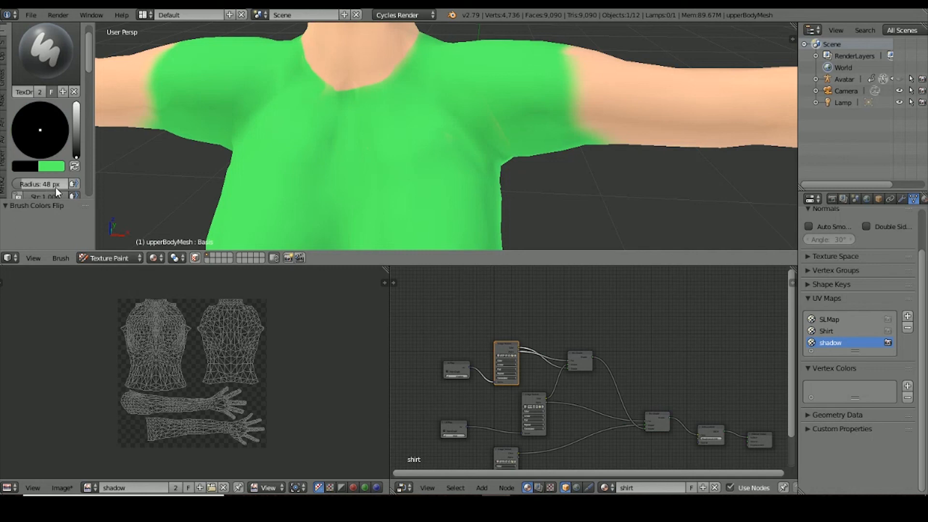
# Set the brush strength to 0.015 and the brush radius to 25 px.
pyautogui.scroll(-3, 58, 183)
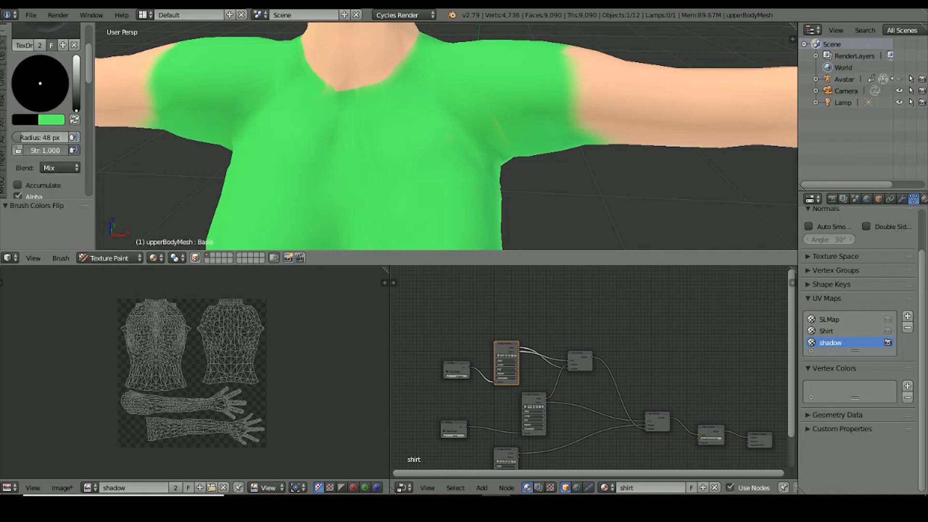
pyautogui.click(60, 150)
pyautogui.press('Return')
pyautogui.moveTo(60, 150); pyautogui.dragTo(19, 149)
pyautogui.moveTo(19, 150); pyautogui.dragTo(24, 149)
pyautogui.moveTo(24, 138); pyautogui.dragTo(16, 137)
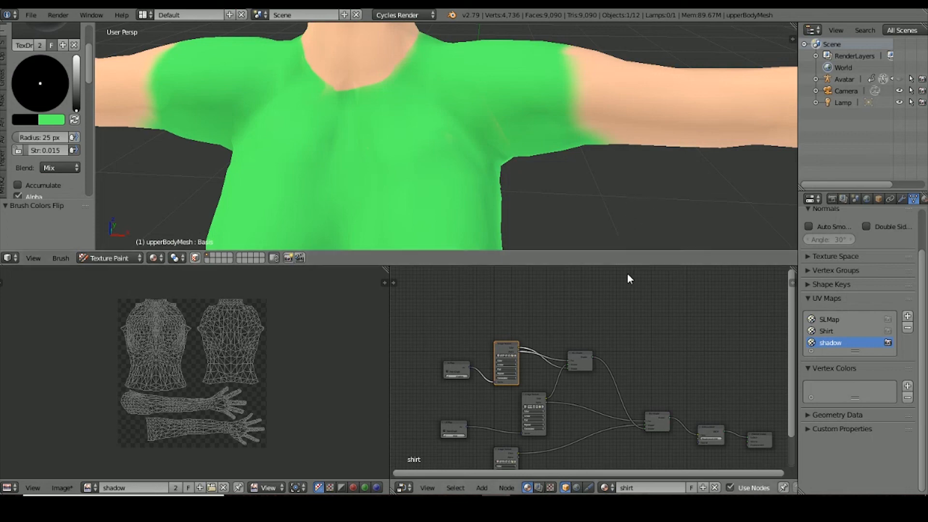
# Frame the torso, paint black shadows under the chest and across the abdomen at strength 0.103, and soften them with the Smear brush at strength 0.362.
pyautogui.moveTo(626, 266); pyautogui.dragTo(627, 403)
pyautogui.keyDown('shift'); pyautogui.moveTo(626, 326); pyautogui.dragTo(659, 210, button='middle'); pyautogui.keyUp('shift')
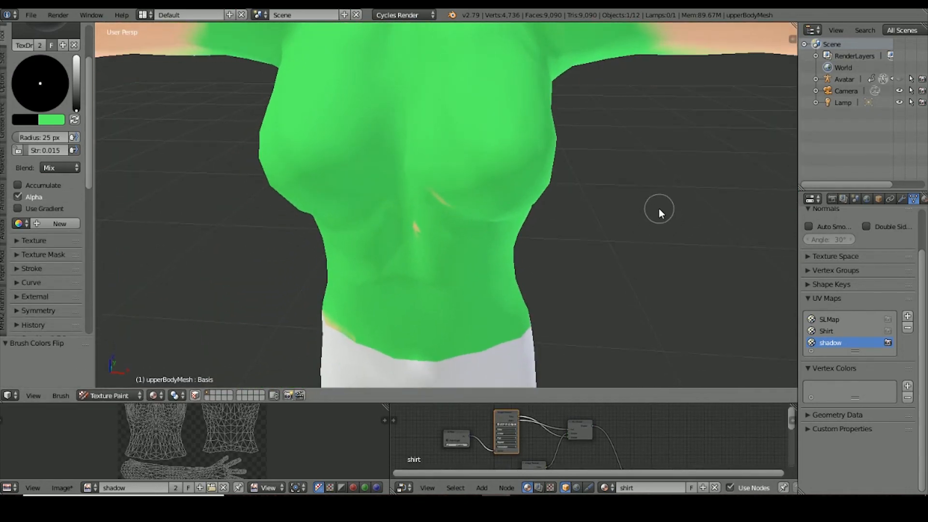
pyautogui.moveTo(636, 239)
pyautogui.mouseDown(button='middle')
pyautogui.moveTo(659, 213)
pyautogui.moveTo(658, 195)
pyautogui.moveTo(655, 263)
pyautogui.moveTo(641, 251)
pyautogui.mouseUp(button='middle')
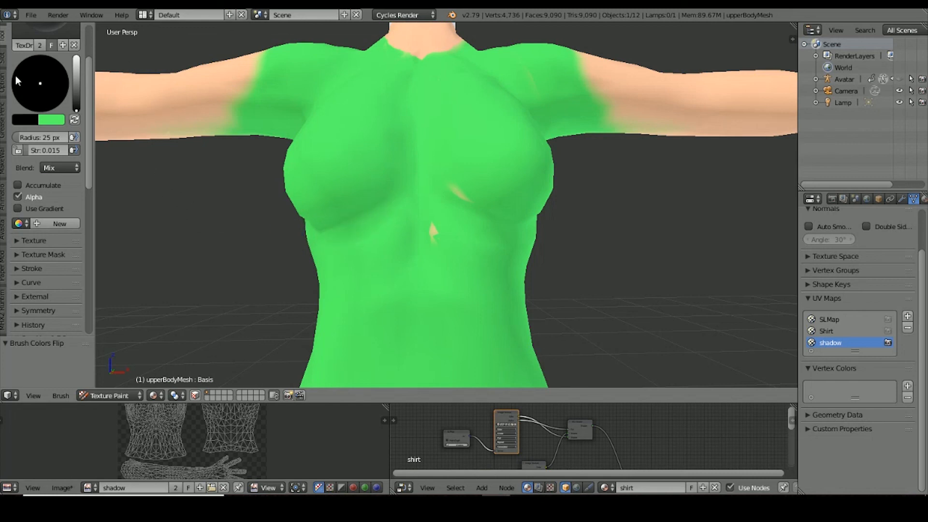
pyautogui.moveTo(30, 148); pyautogui.dragTo(35, 149)
pyautogui.moveTo(342, 230)
pyautogui.mouseDown()
pyautogui.moveTo(372, 201)
pyautogui.moveTo(324, 230)
pyautogui.moveTo(385, 199)
pyautogui.moveTo(315, 227)
pyautogui.mouseUp()
pyautogui.moveTo(462, 193)
pyautogui.mouseDown()
pyautogui.moveTo(506, 225)
pyautogui.moveTo(472, 202)
pyautogui.moveTo(536, 225)
pyautogui.moveTo(465, 206)
pyautogui.moveTo(473, 224)
pyautogui.moveTo(390, 220)
pyautogui.moveTo(305, 240)
pyautogui.mouseUp()
pyautogui.moveTo(414, 276)
pyautogui.mouseDown()
pyautogui.moveTo(414, 224)
pyautogui.moveTo(415, 295)
pyautogui.moveTo(367, 317)
pyautogui.moveTo(412, 292)
pyautogui.moveTo(471, 313)
pyautogui.moveTo(394, 286)
pyautogui.moveTo(396, 268)
pyautogui.moveTo(357, 273)
pyautogui.moveTo(421, 262)
pyautogui.mouseUp()
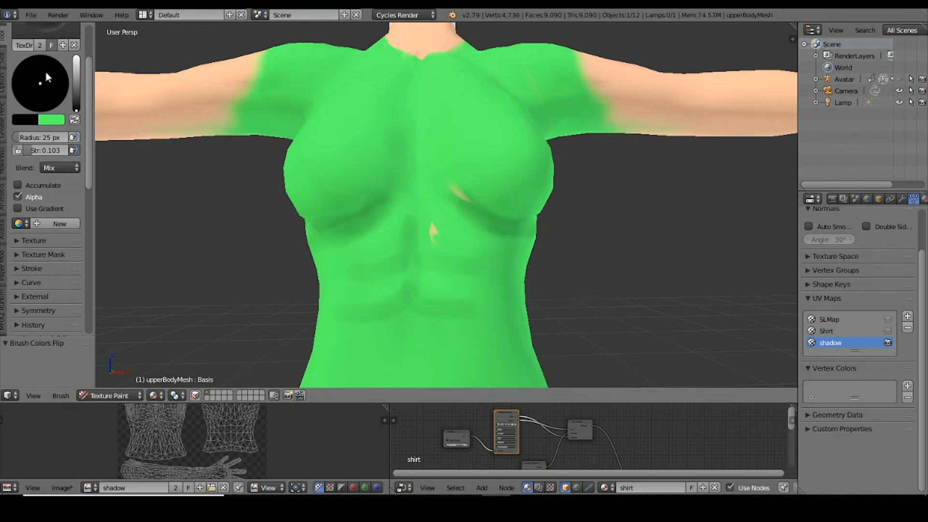
pyautogui.moveTo(89, 113); pyautogui.dragTo(89, 58)
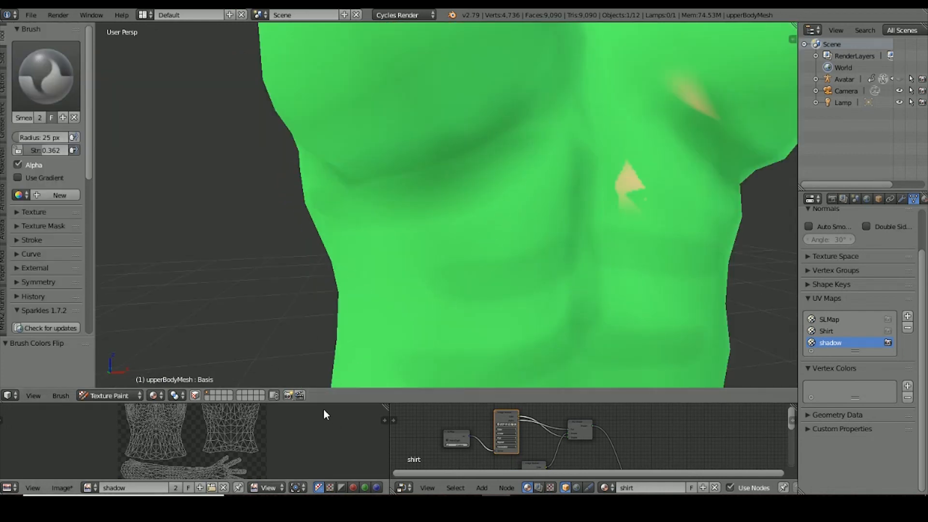
# Enlarge the image editor and compare the chest area of the Shirt image with the painted shadow image.
pyautogui.moveTo(330, 403); pyautogui.dragTo(329, 162)
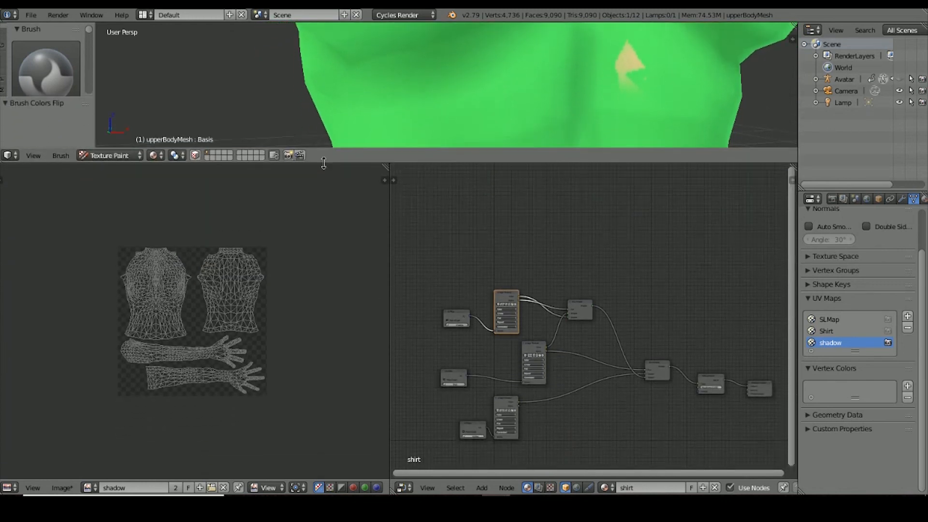
pyautogui.click(88, 488)
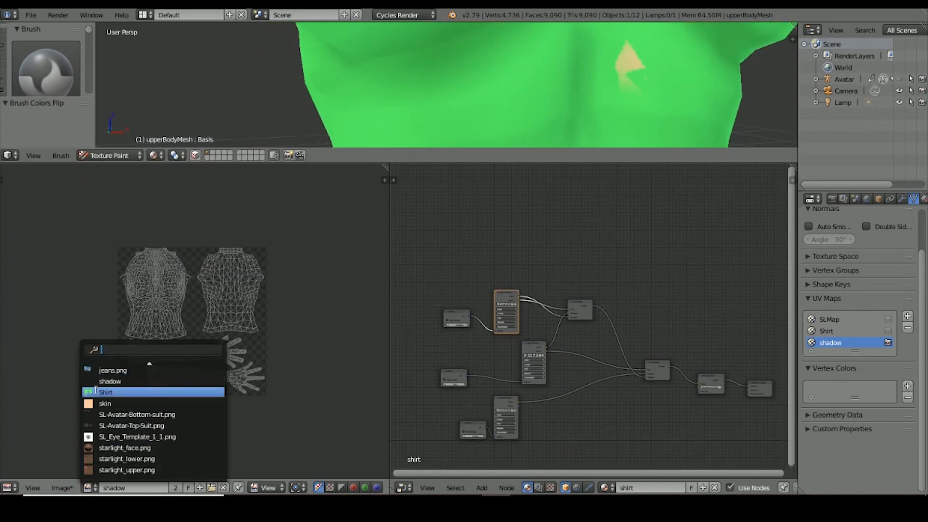
pyautogui.click(99, 392)
pyautogui.scroll(4, 177, 332)
pyautogui.scroll(4, 177, 333)
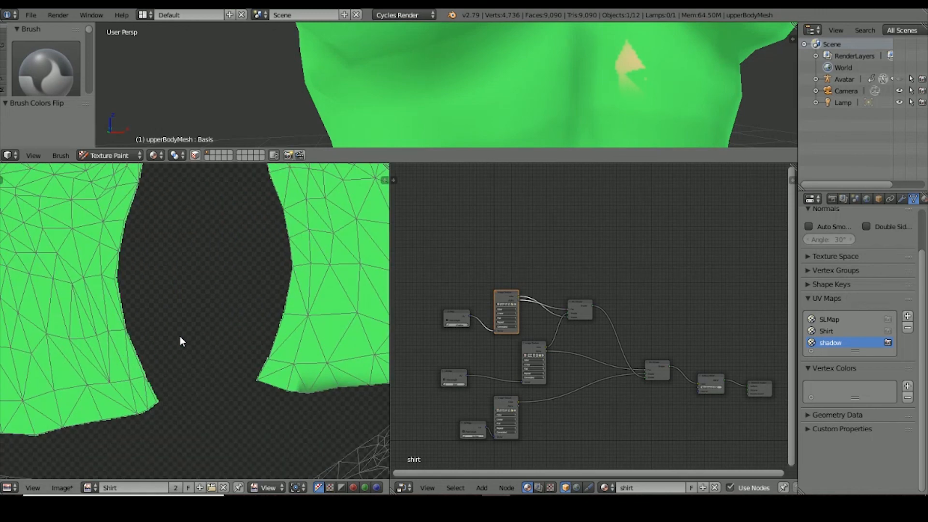
pyautogui.moveTo(180, 336); pyautogui.dragTo(83, 175, button='middle')
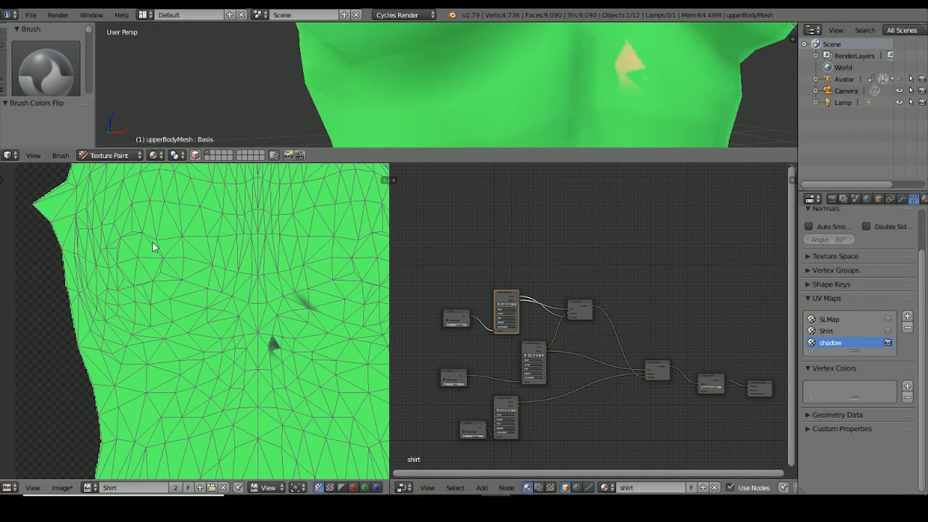
pyautogui.click(88, 488)
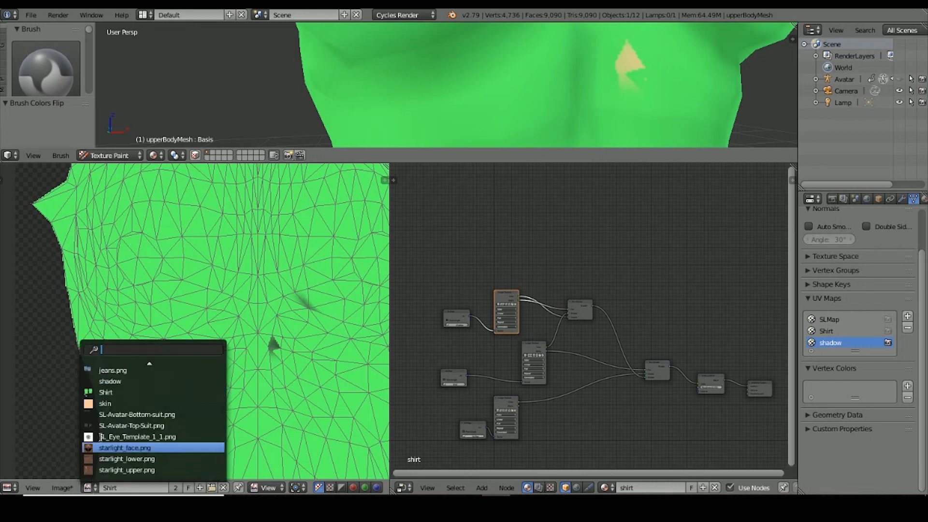
pyautogui.click(102, 382)
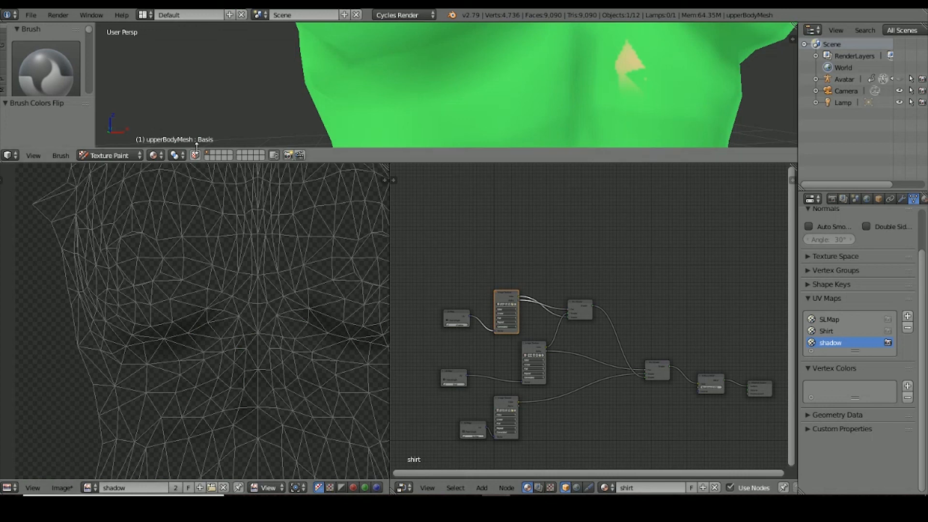
# Select the Shirt Image Texture node, switch to the TexDraw brush and make light red its primary colour.
pyautogui.click(532, 347)
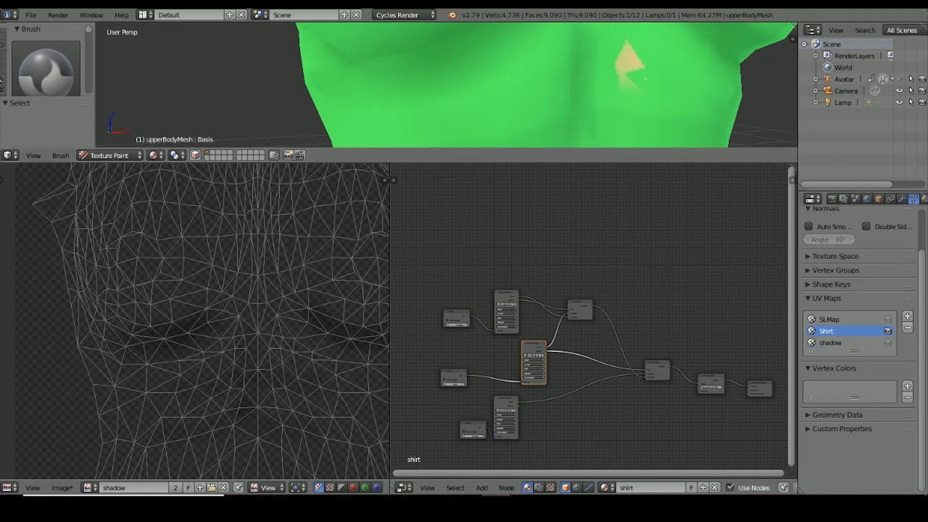
pyautogui.click(77, 88)
pyautogui.click(270, 145)
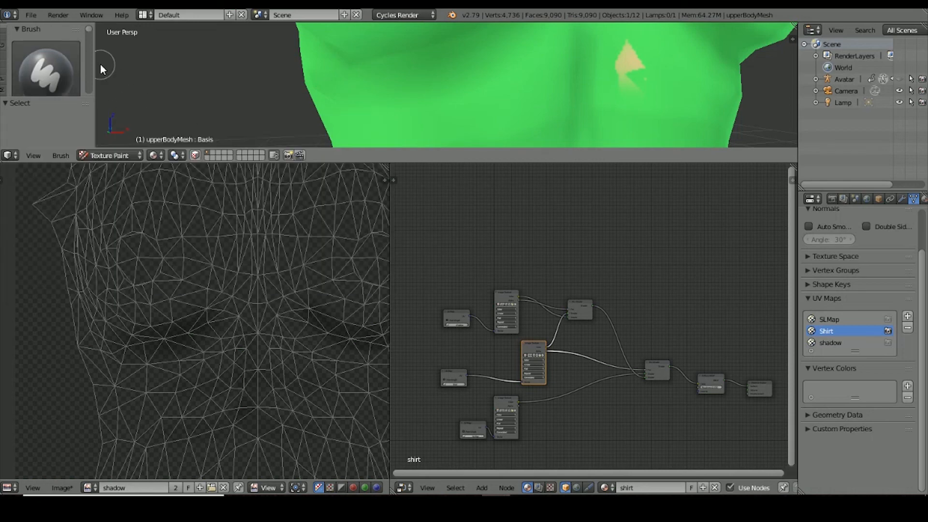
pyautogui.moveTo(89, 32); pyautogui.dragTo(89, 39)
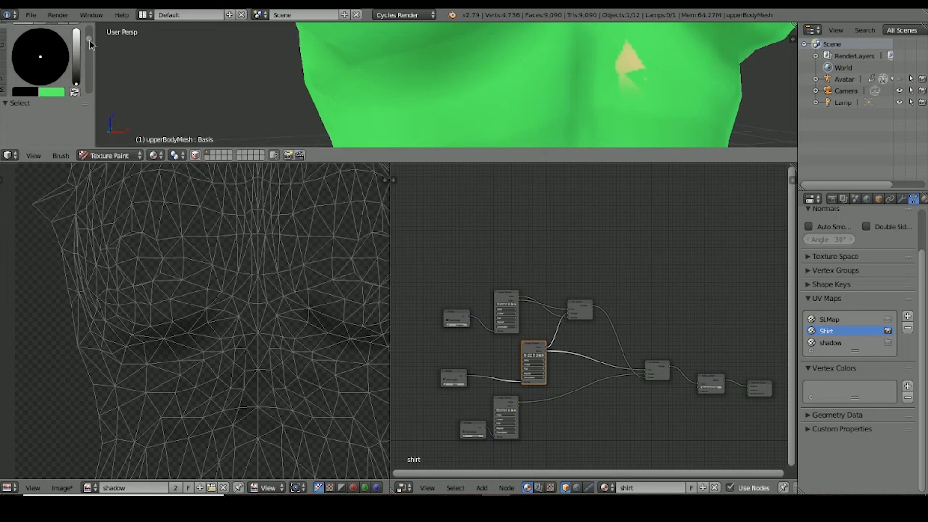
pyautogui.click(75, 57)
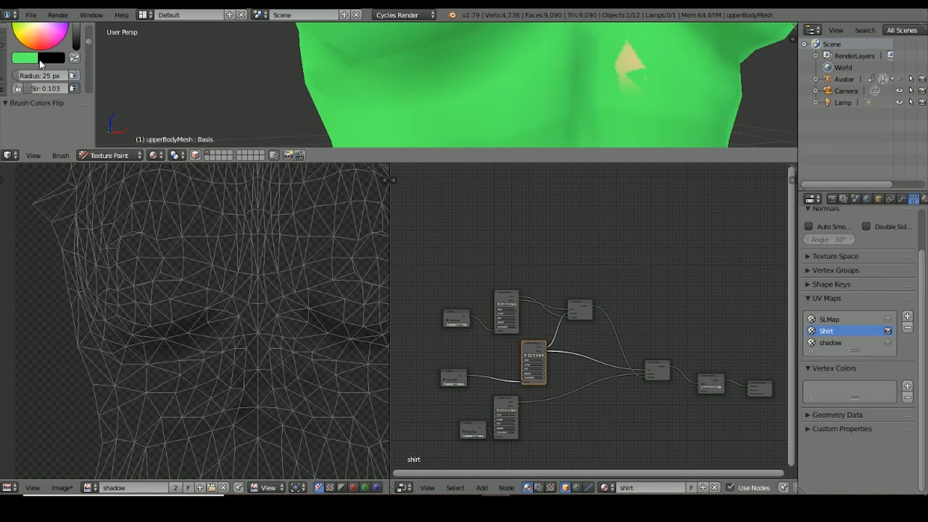
pyautogui.click(41, 40)
# Try painting light red strokes below the chest, and undo them.
pyautogui.moveTo(523, 90)
pyautogui.mouseDown()
pyautogui.moveTo(343, 109)
pyautogui.moveTo(479, 120)
pyautogui.mouseUp()
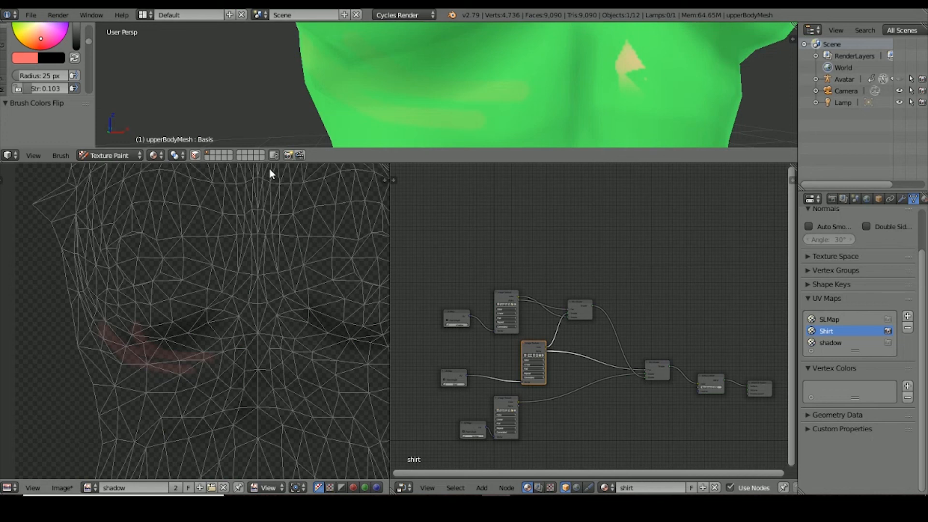
pyautogui.hotkey('ctrl', 'z')
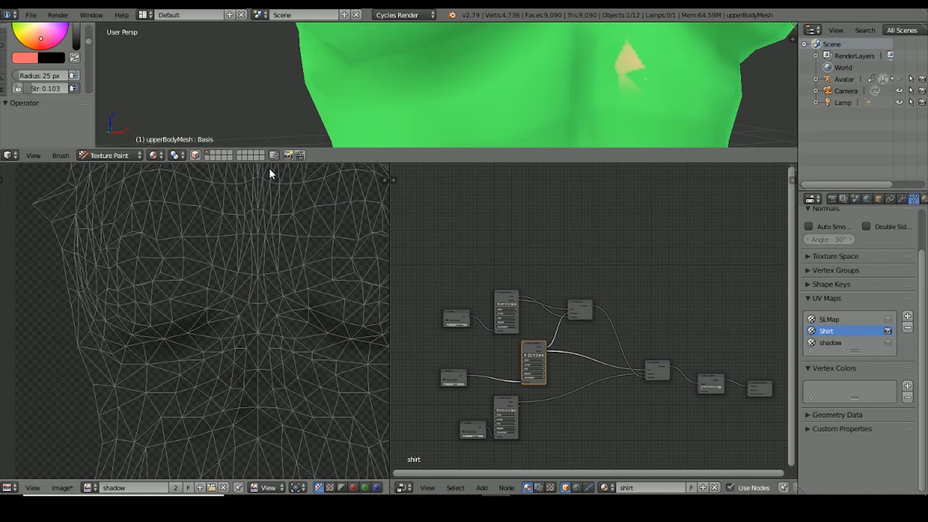
# Switch the mesh to Object Mode and back to Texture Paint, and brush light red strokes below the chest onto the Shirt image.
pyautogui.click(101, 153)
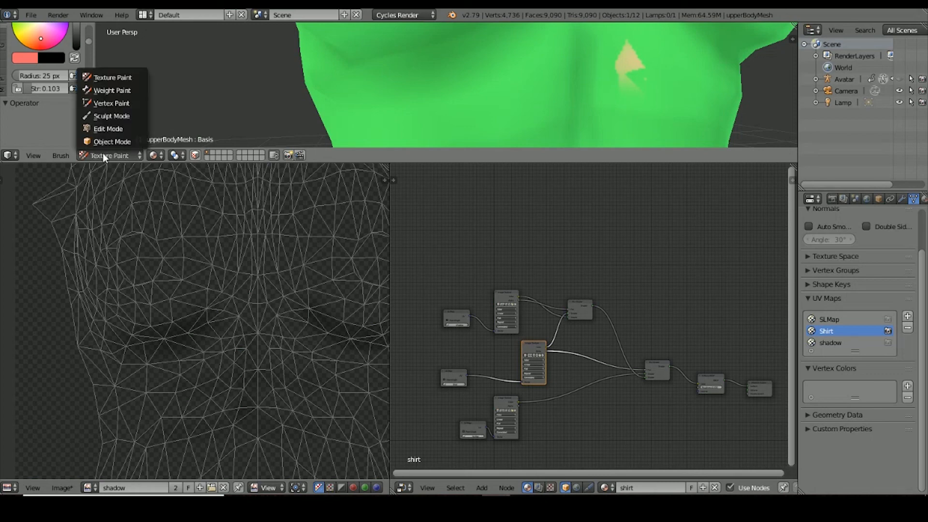
pyautogui.click(103, 139)
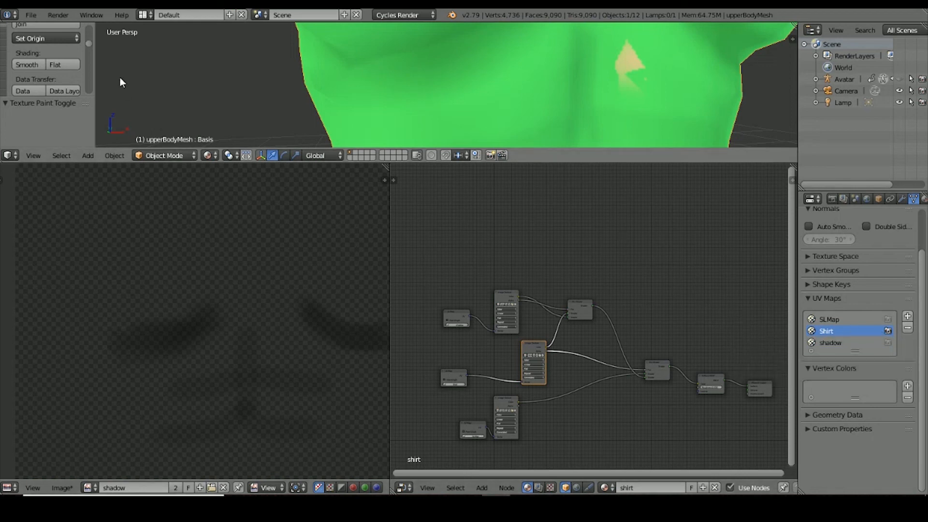
pyautogui.click(160, 155)
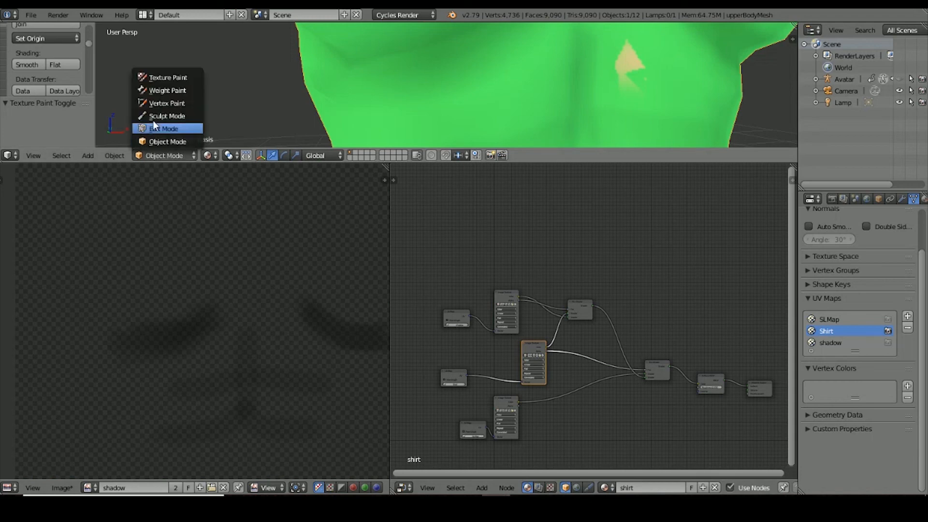
pyautogui.click(155, 75)
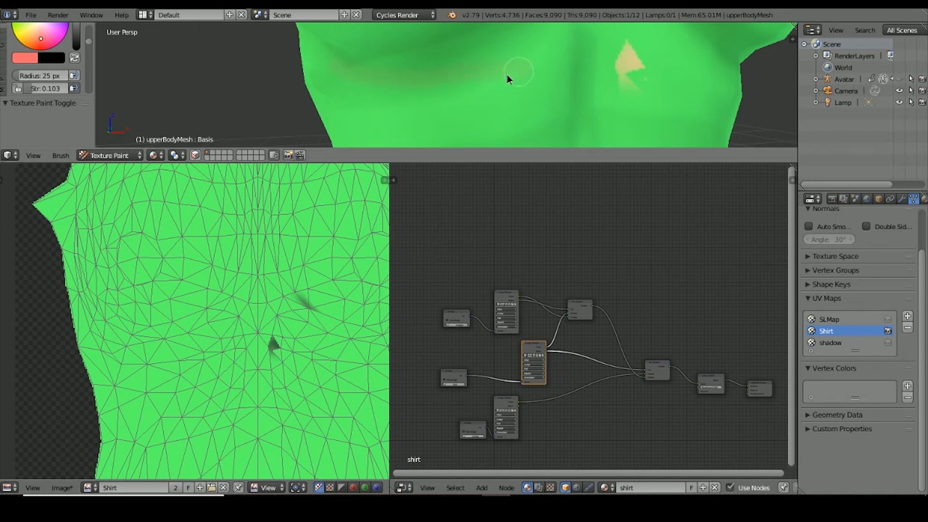
pyautogui.moveTo(371, 101); pyautogui.dragTo(298, 85)
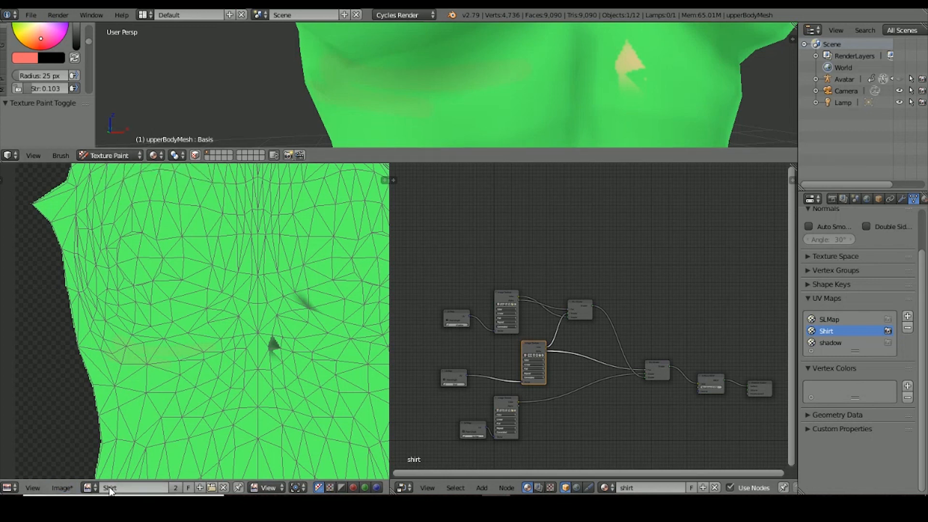
# Check the shadow image and the Shirt image in turn to see which one received the red strokes.
pyautogui.click(89, 488)
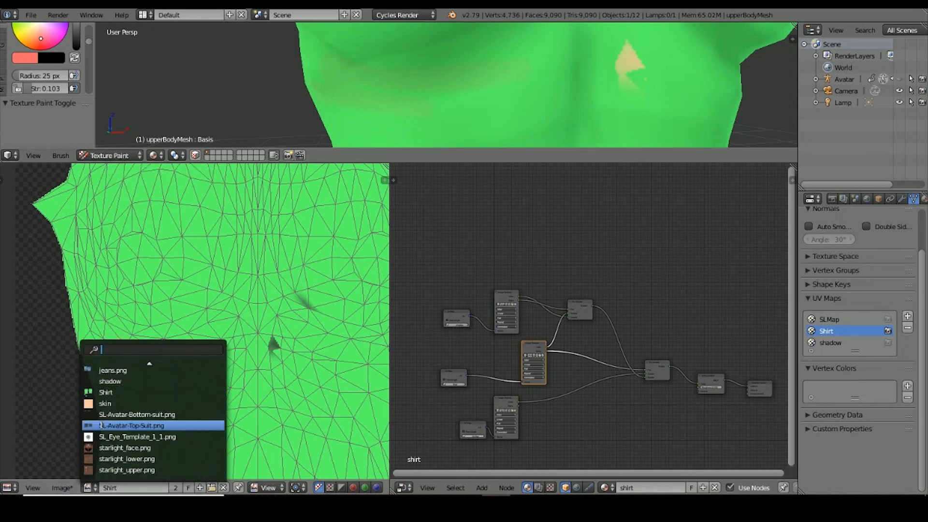
pyautogui.click(99, 382)
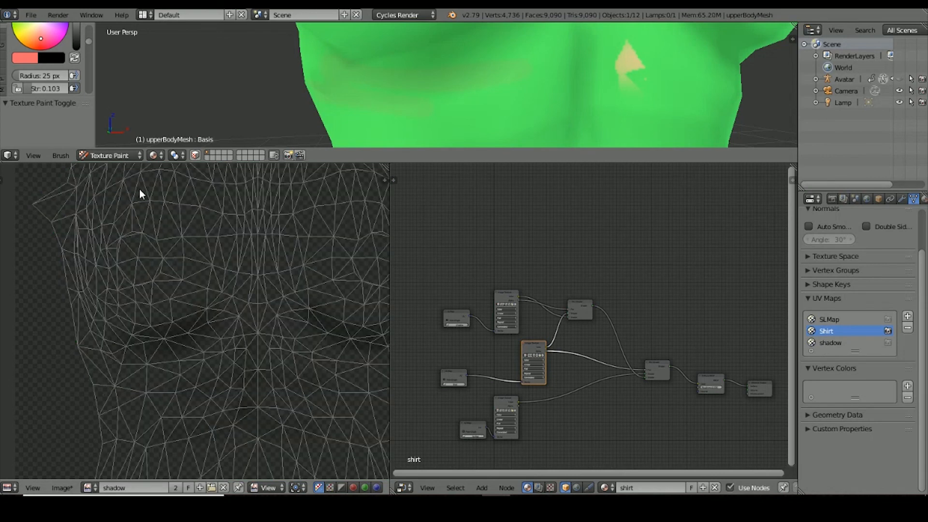
pyautogui.click(87, 488)
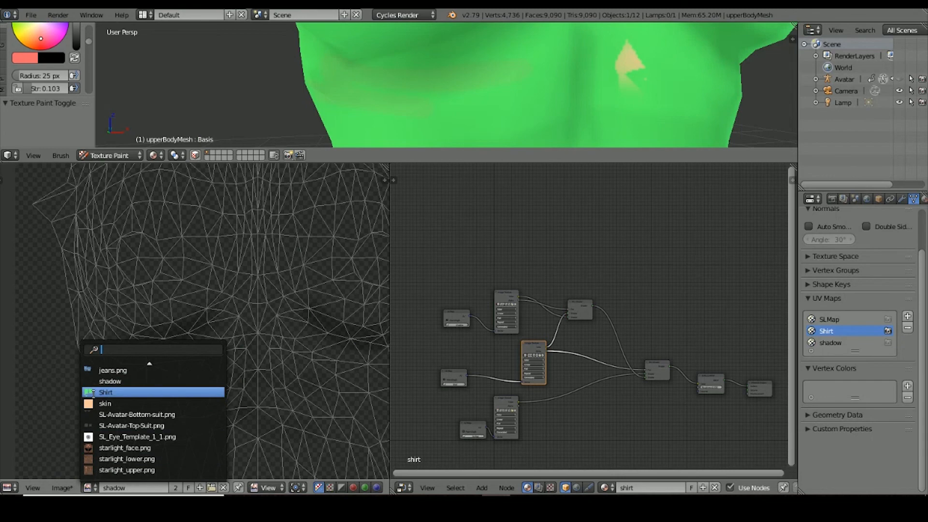
pyautogui.click(102, 389)
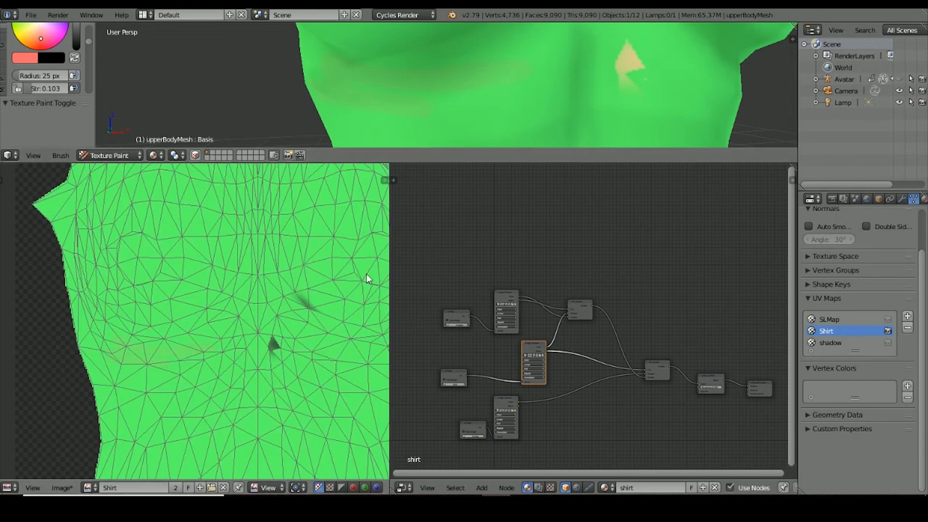
# Set the brush strength to 1.000 and replace the faint strokes with a solid light red stroke below the chest on the Shirt image.
pyautogui.hotkey('ctrl', 'z')
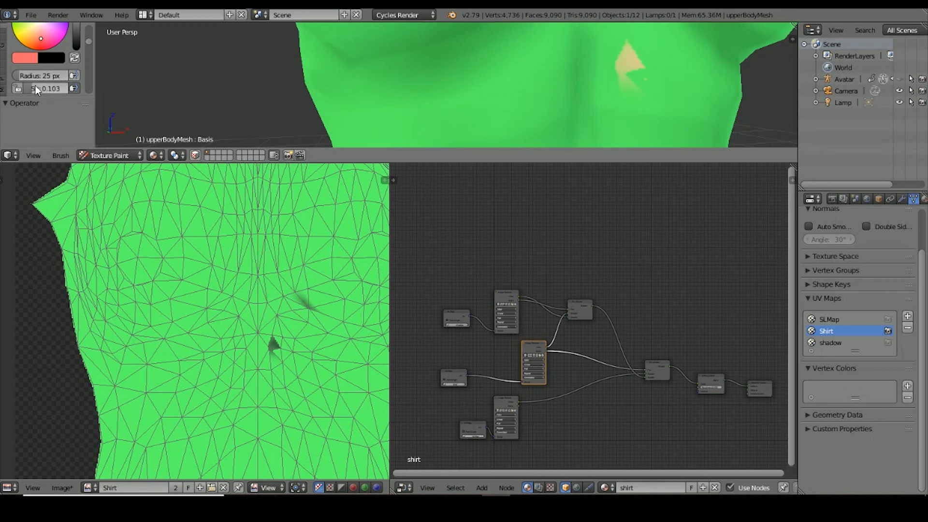
pyautogui.moveTo(35, 88); pyautogui.dragTo(75, 88)
pyautogui.moveTo(560, 60); pyautogui.dragTo(319, 140)
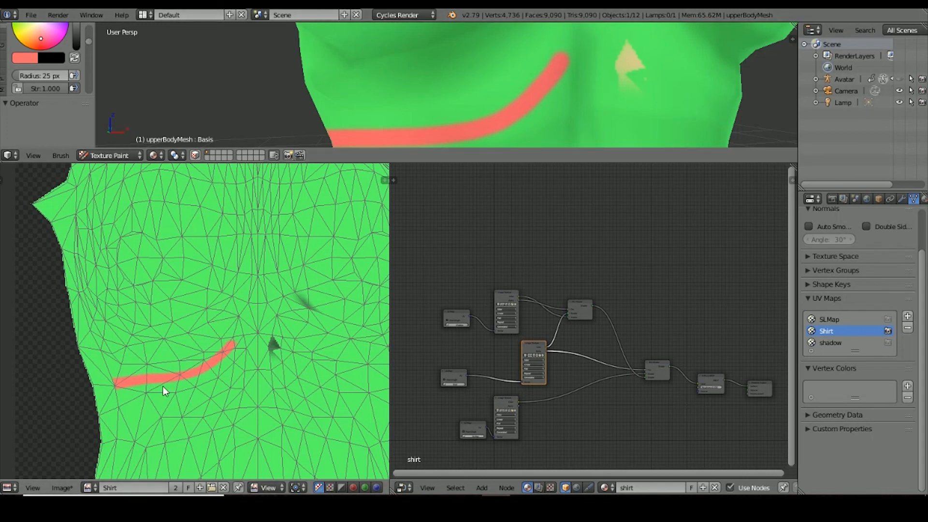
pyautogui.scroll(-3, 163, 390)
pyautogui.scroll(1, 162, 386)
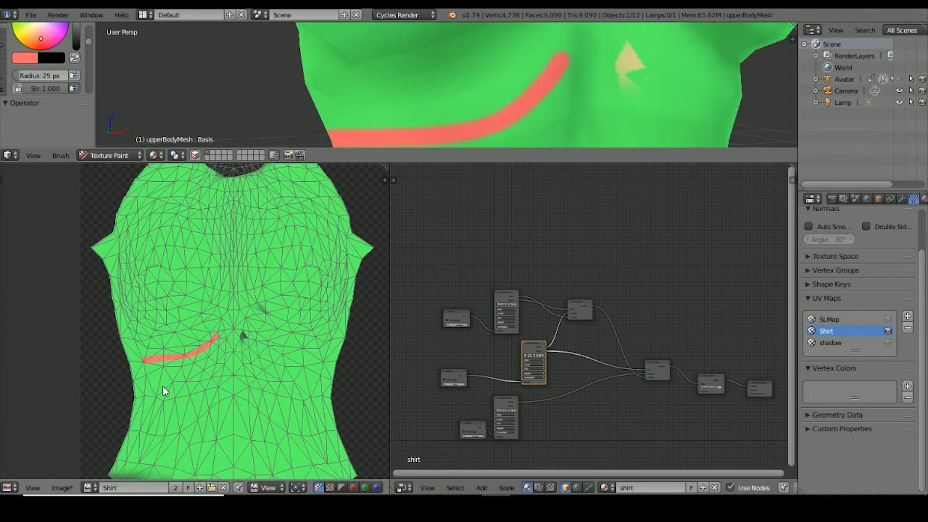
pyautogui.click(127, 155)
pyautogui.click(109, 141)
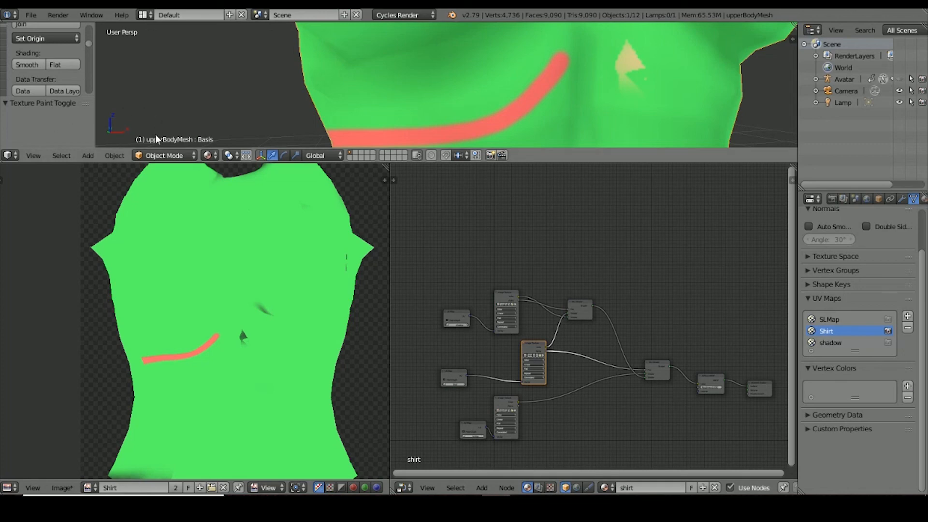
pyautogui.click(160, 155)
pyautogui.click(161, 77)
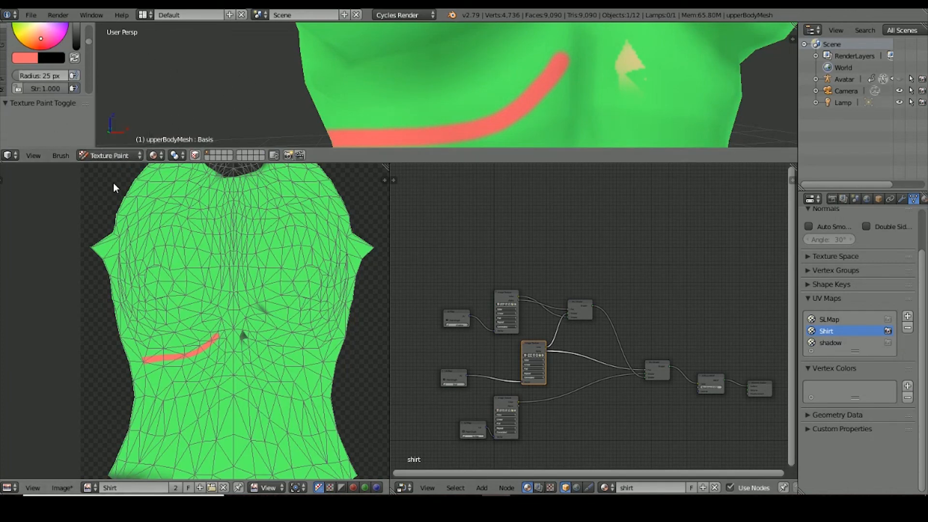
# In Object Mode, select the shadow Image Texture node and make the shadow UV map active, also for rendering, and return to Texture Paint.
pyautogui.click(111, 156)
pyautogui.click(110, 142)
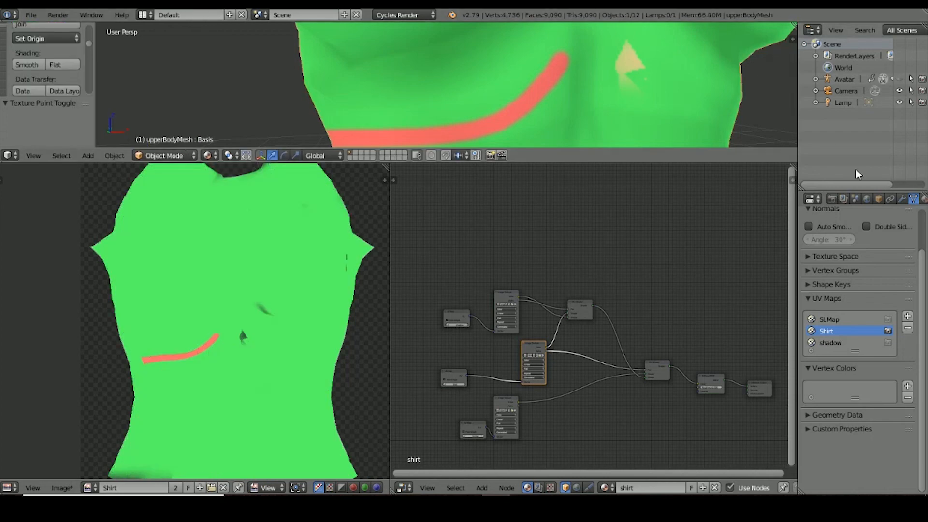
pyautogui.click(493, 303)
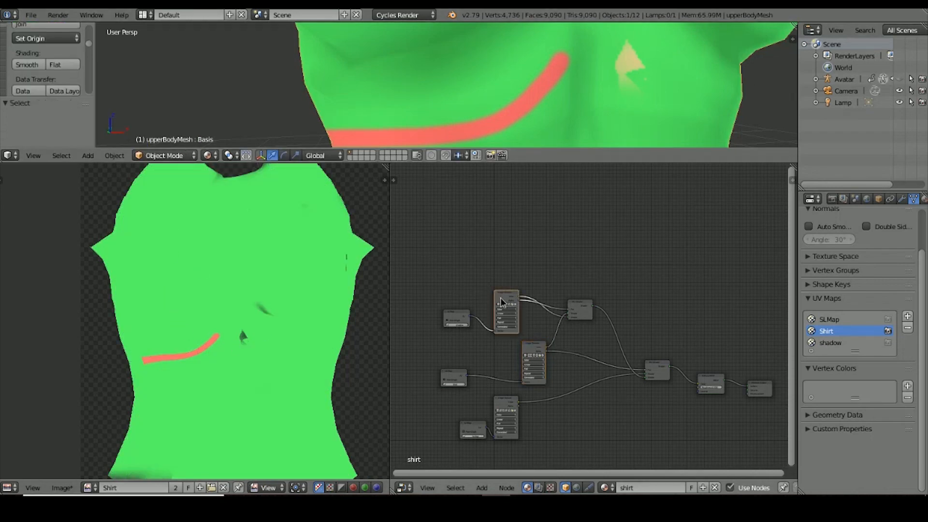
pyautogui.click(834, 342)
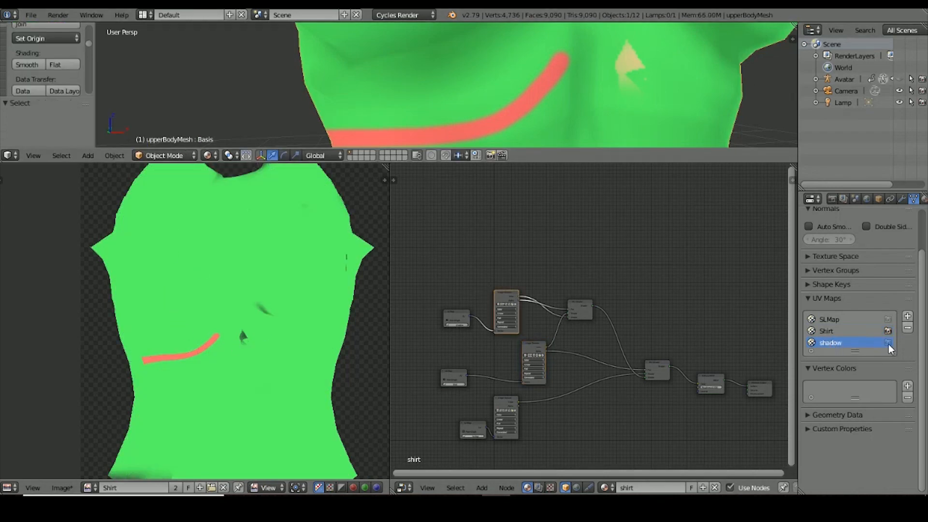
pyautogui.click(888, 342)
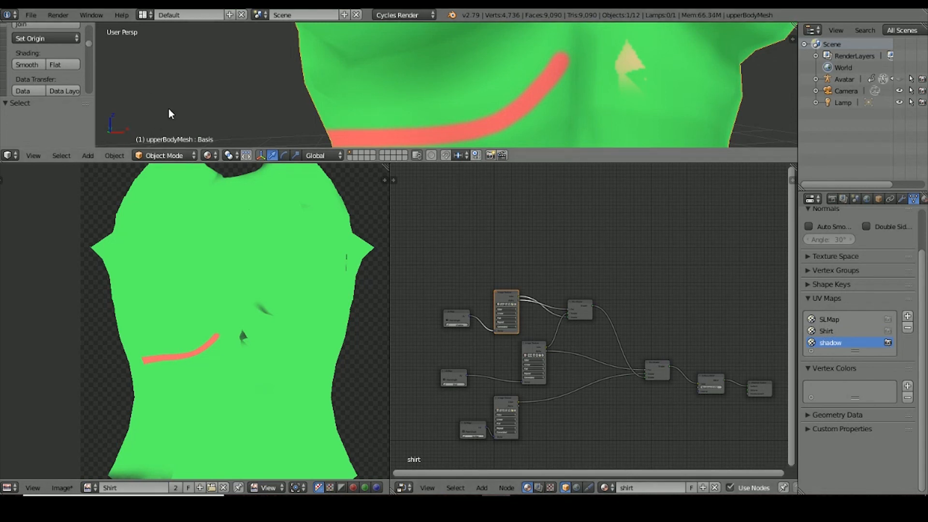
pyautogui.click(162, 155)
pyautogui.click(160, 78)
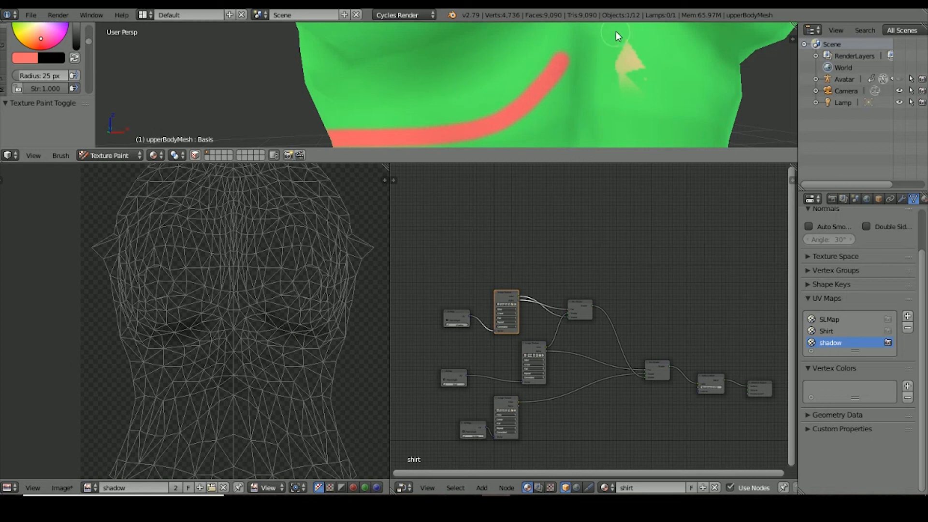
# Try painting a light red stroke below the other side of the chest onto the shadow image, and undo it.
pyautogui.moveTo(665, 62); pyautogui.dragTo(724, 130)
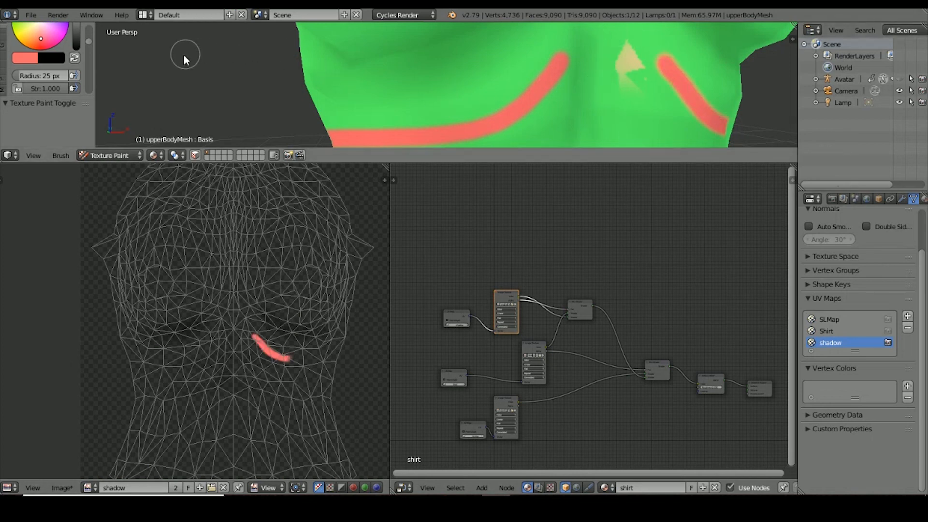
pyautogui.hotkey('ctrl', 'z')
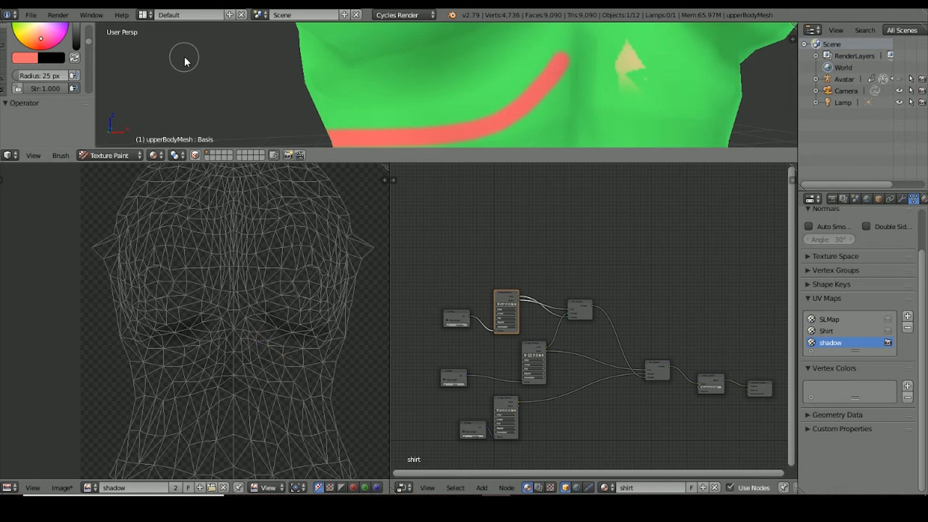